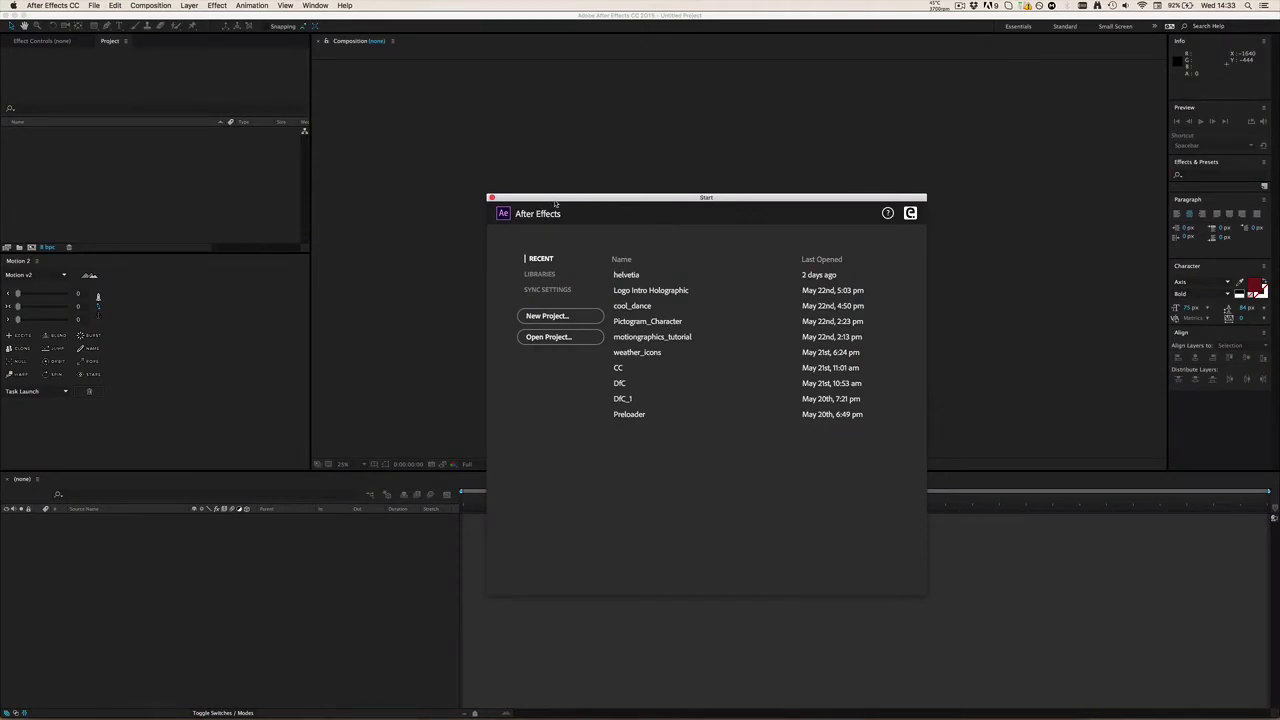
Close the Start window to reach the empty workspace.
drag(560, 193, 494, 158)
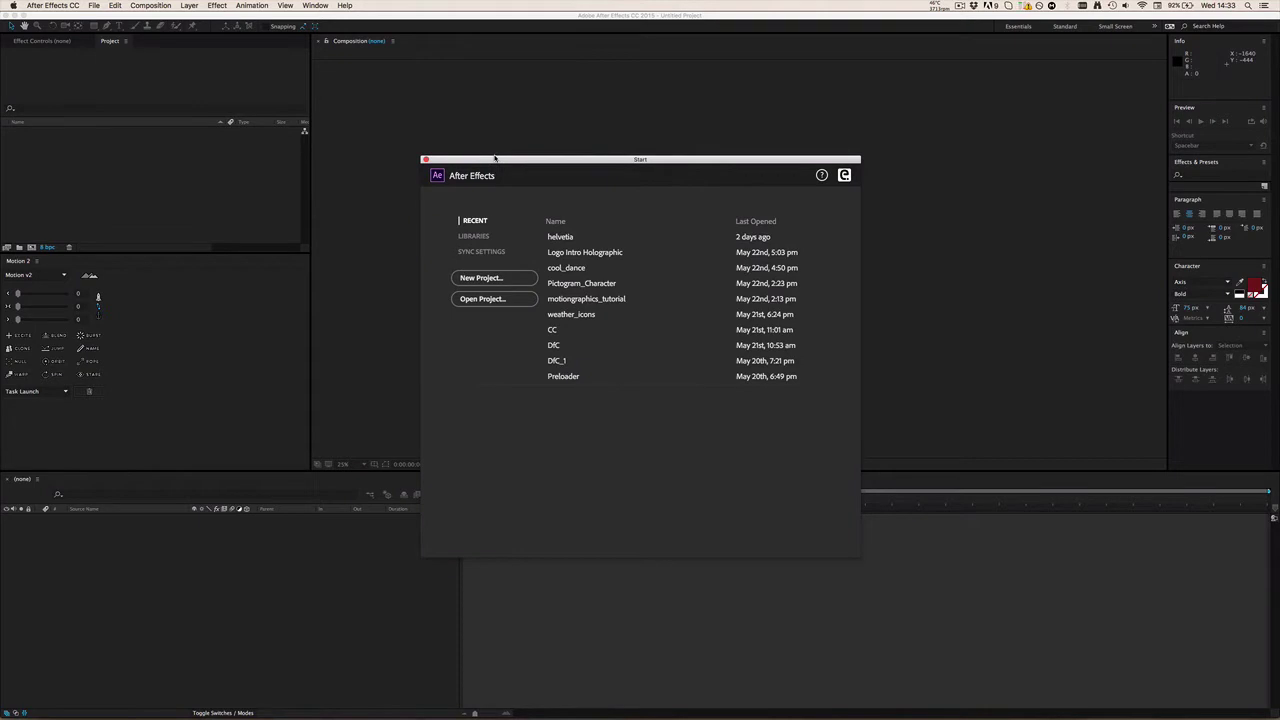
drag(494, 158, 510, 137)
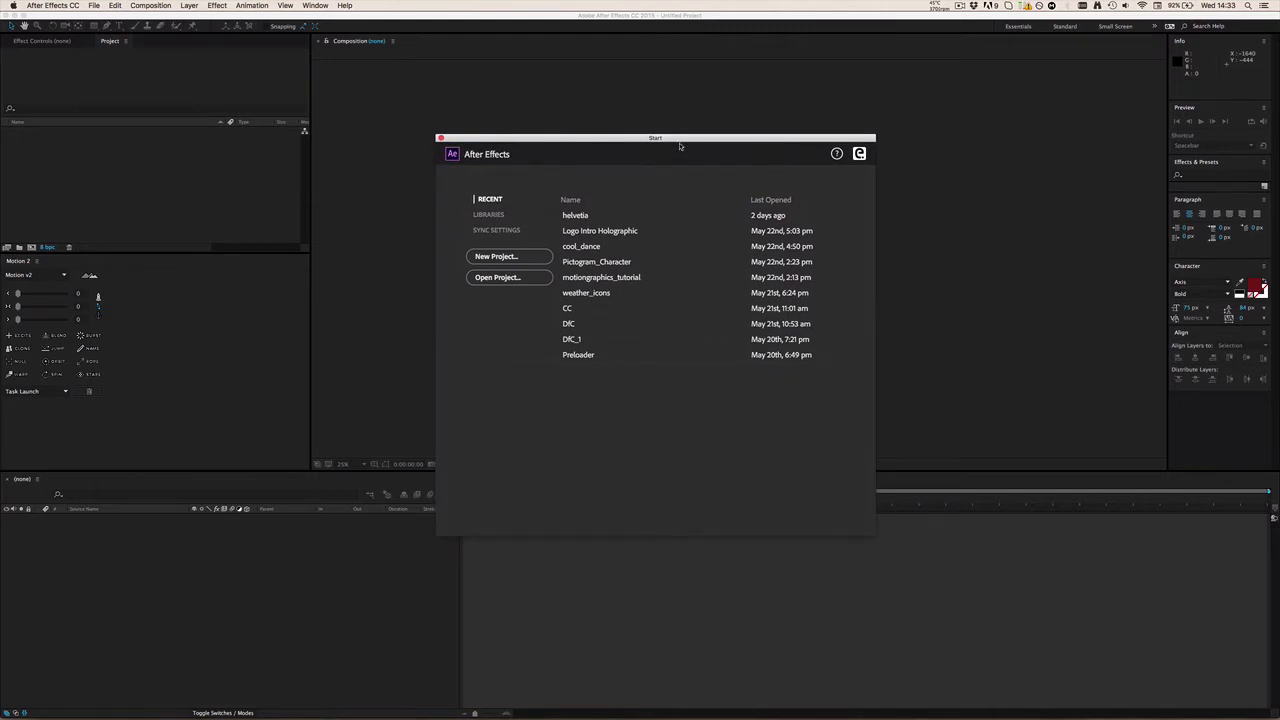
drag(658, 140, 658, 151)
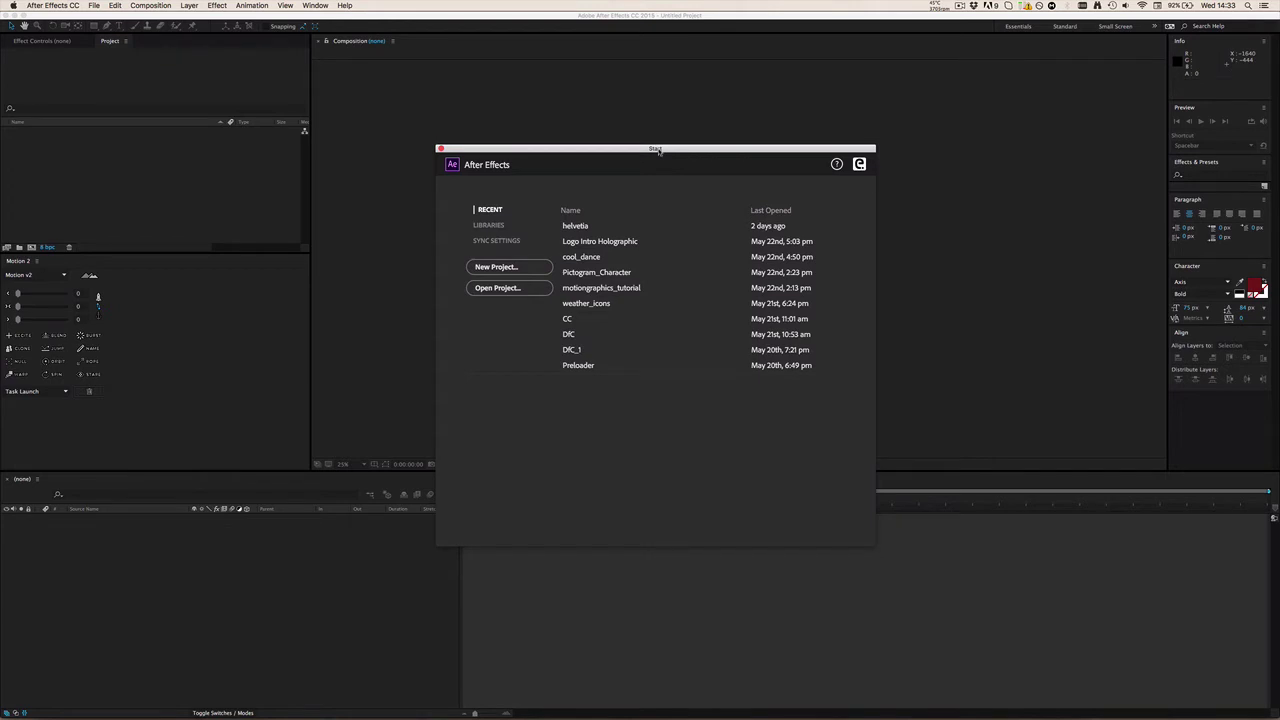
drag(487, 152, 485, 152)
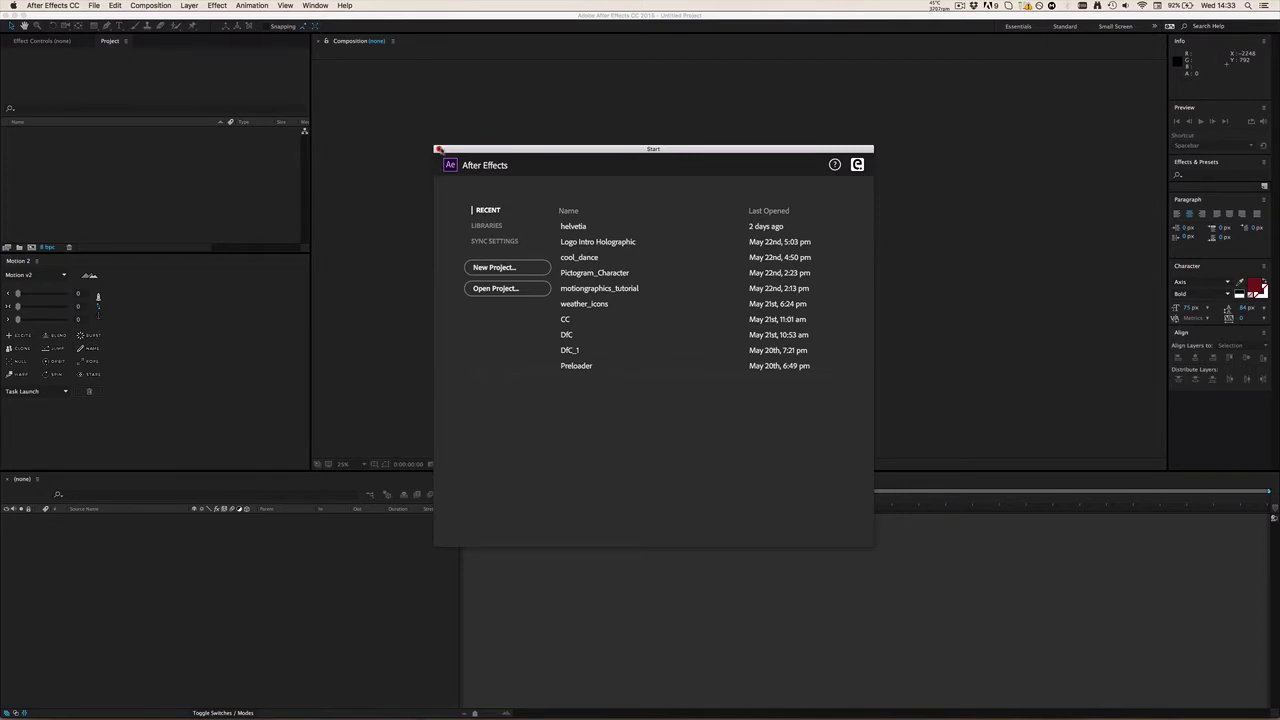
click(439, 149)
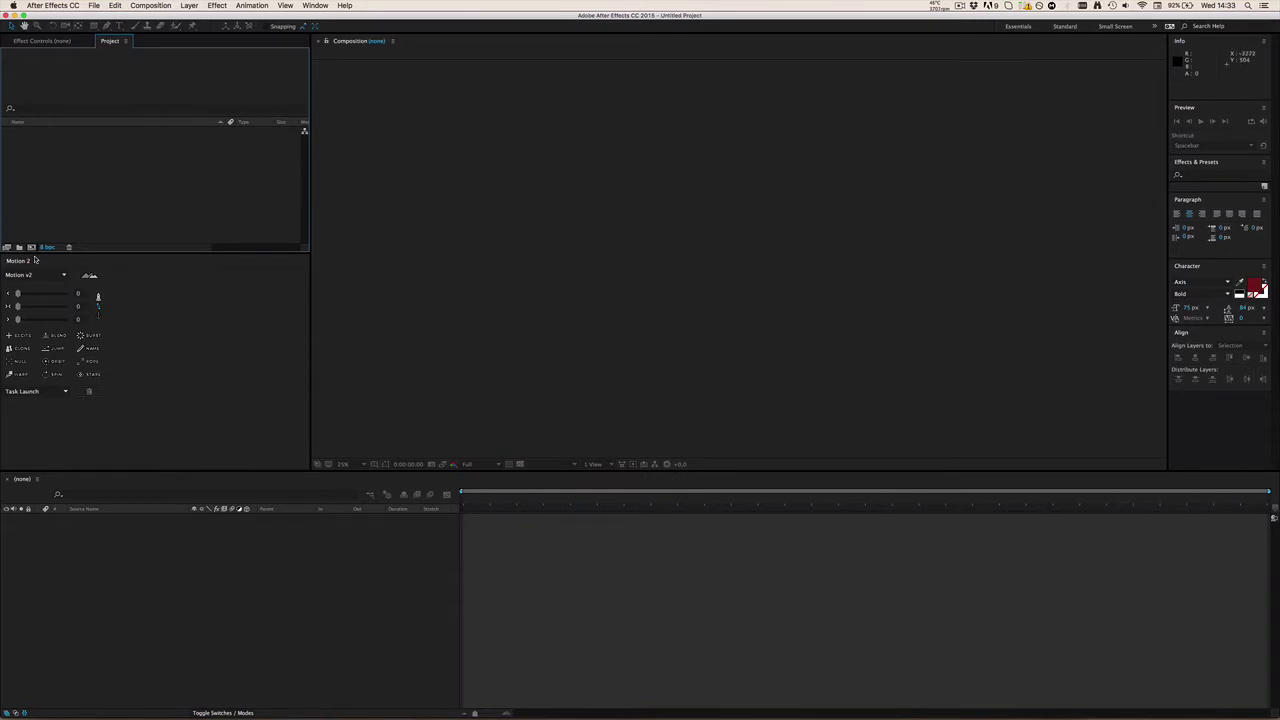
Close the Motion 2 panel and enlarge the Character panel to expose its remaining text options.
click(36, 260)
click(49, 271)
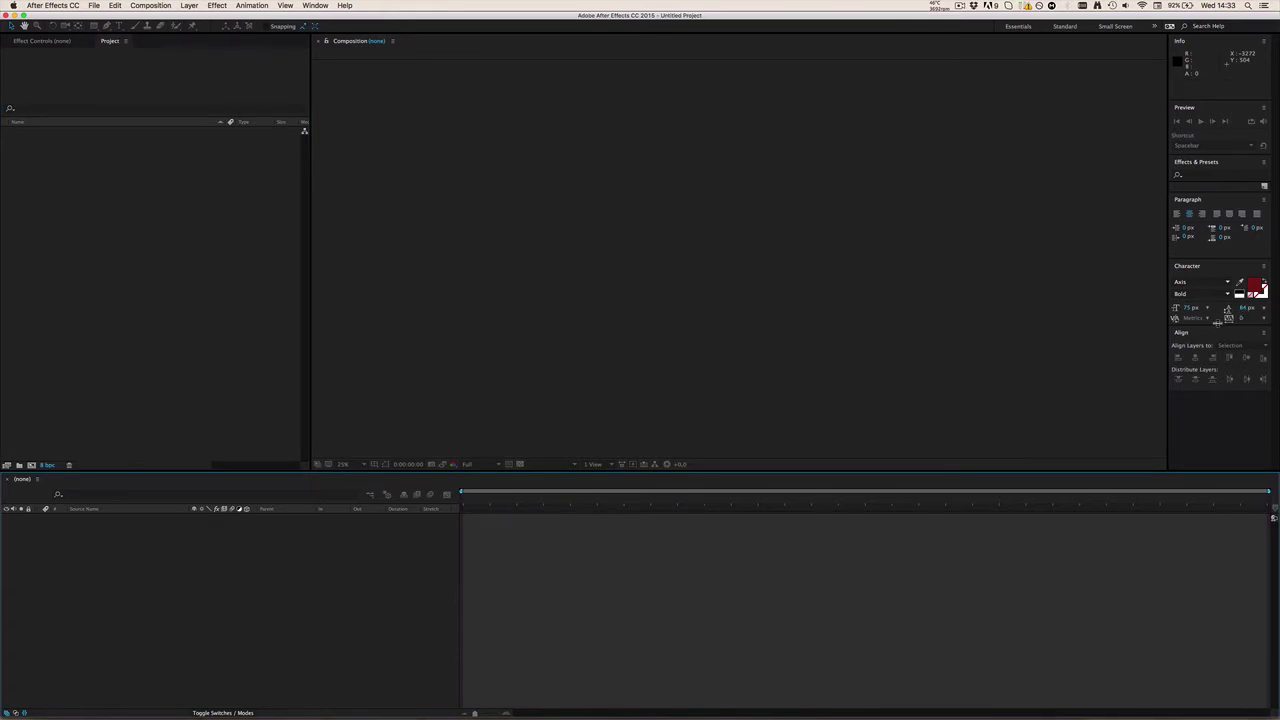
drag(1216, 322, 1216, 380)
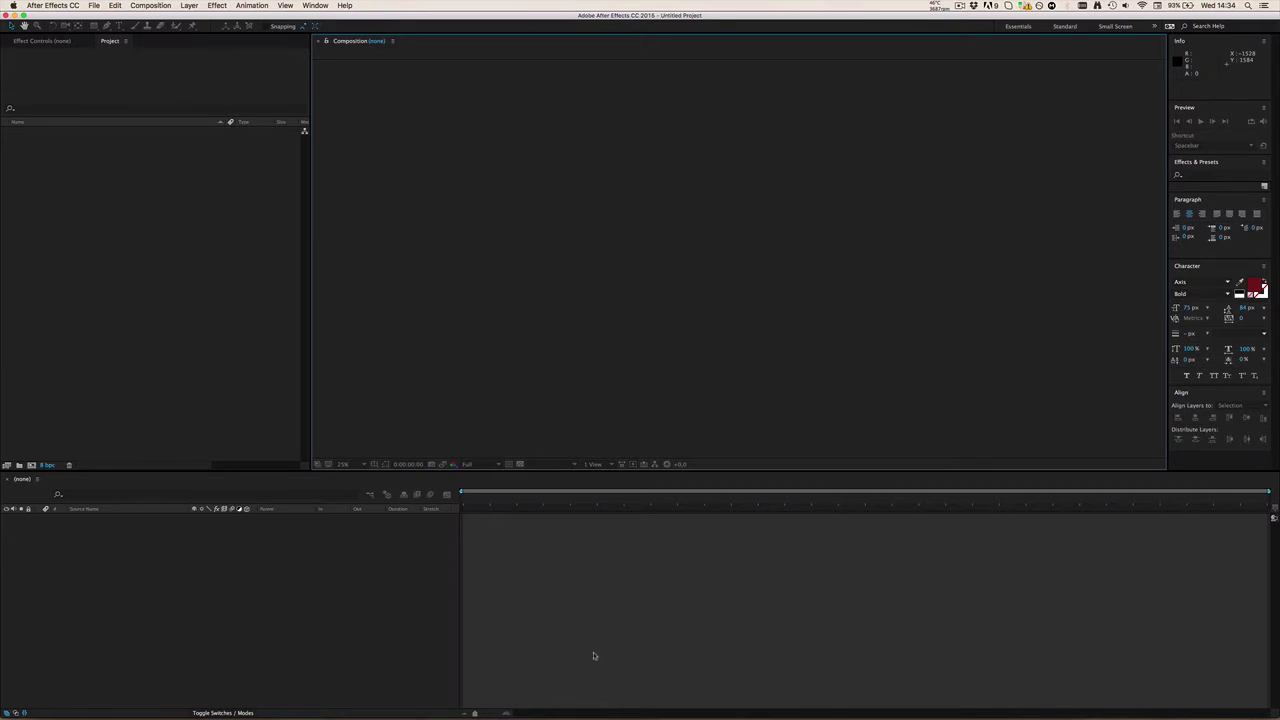
Start a new empty project.
click(94, 5)
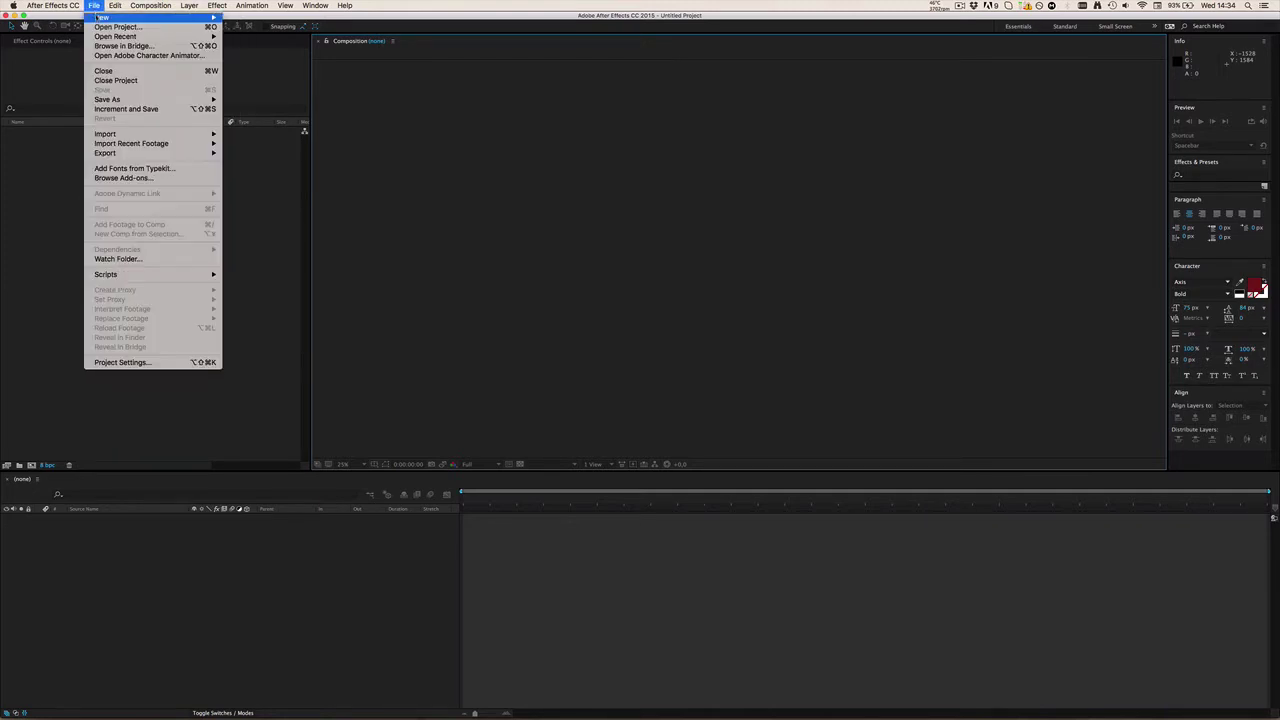
mouse_move(101, 19)
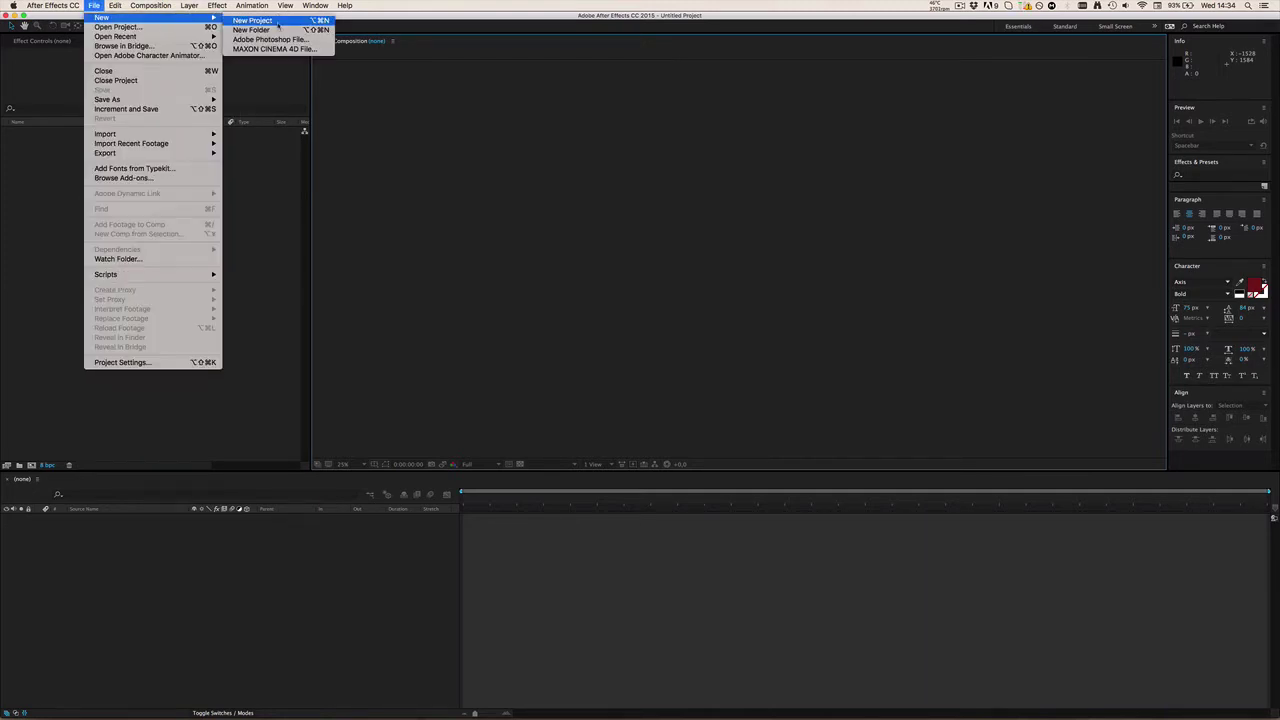
click(255, 20)
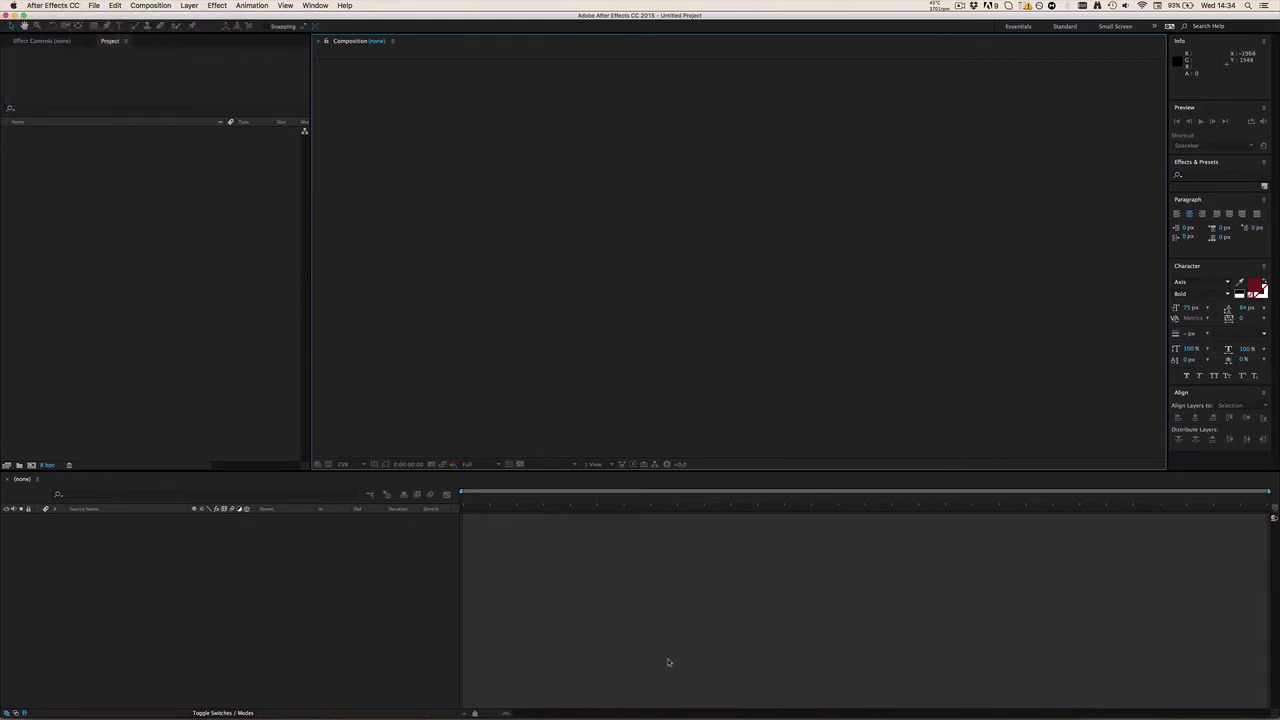
key(alt+super+n)
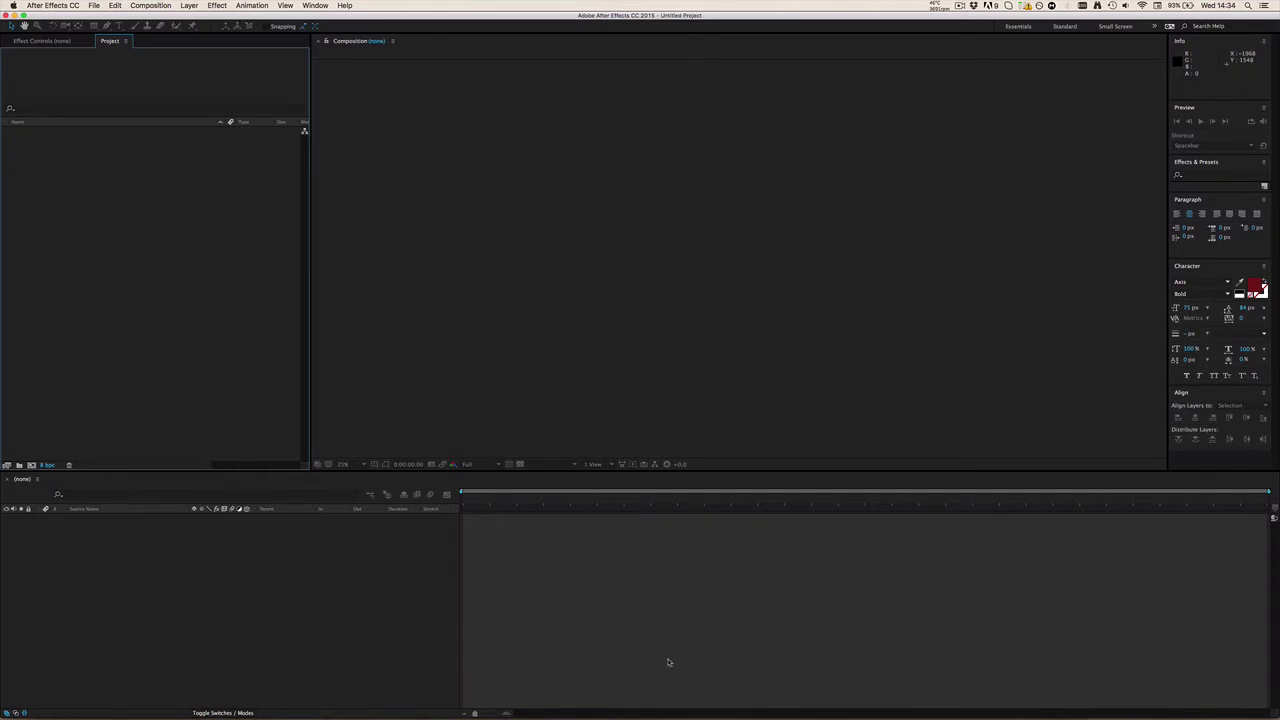
Create a 1920 × 1080 px composition with square pixels, 30 frames per second and a duration of 0:00:17:01.
key(super+n)
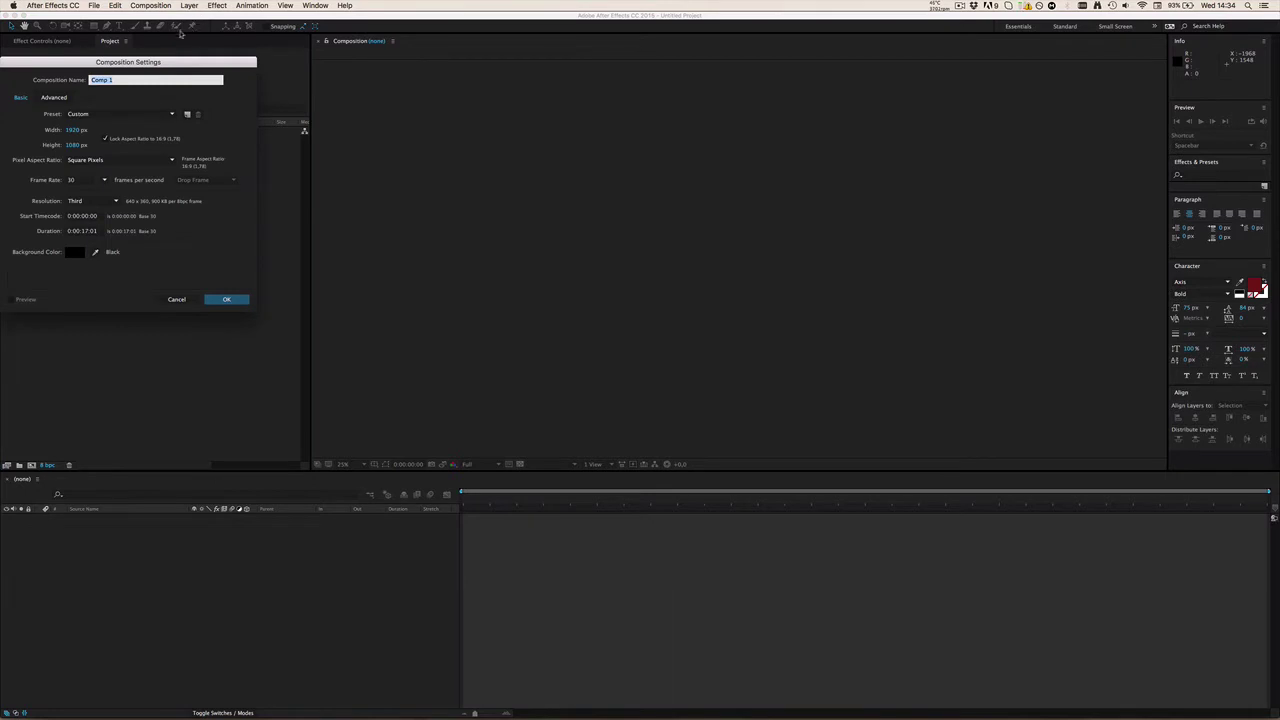
drag(141, 68, 497, 259)
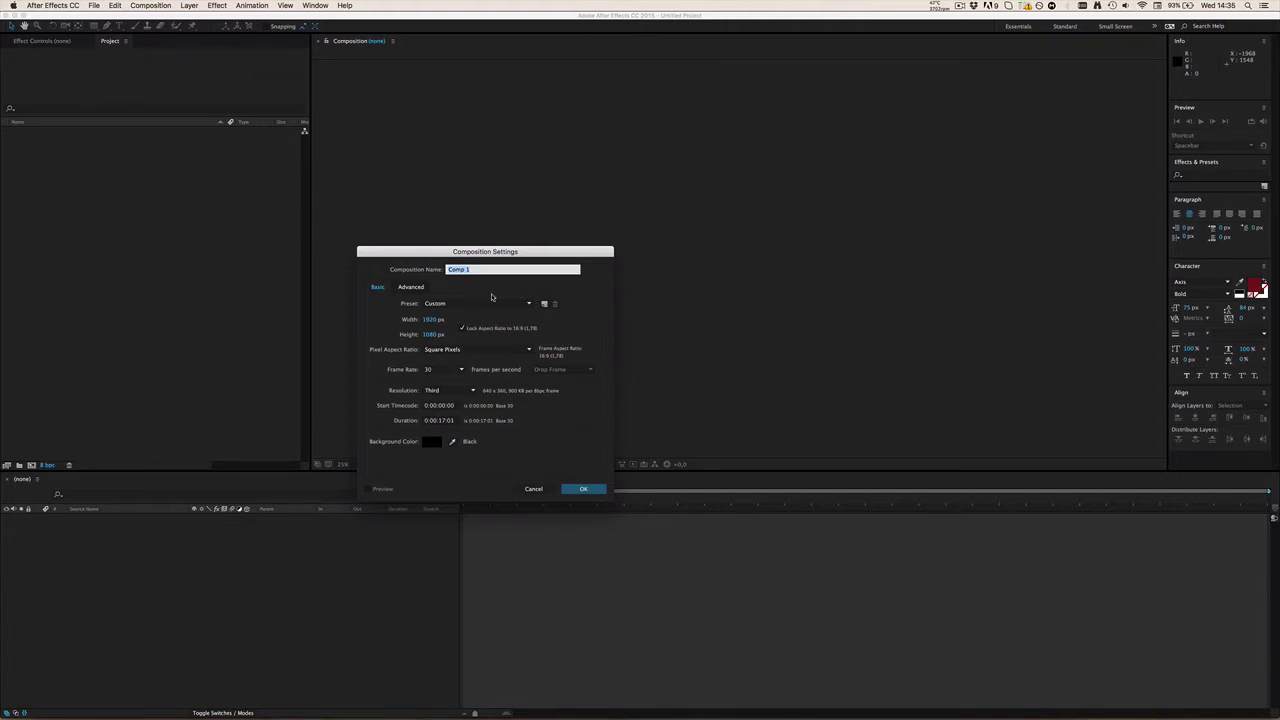
click(586, 492)
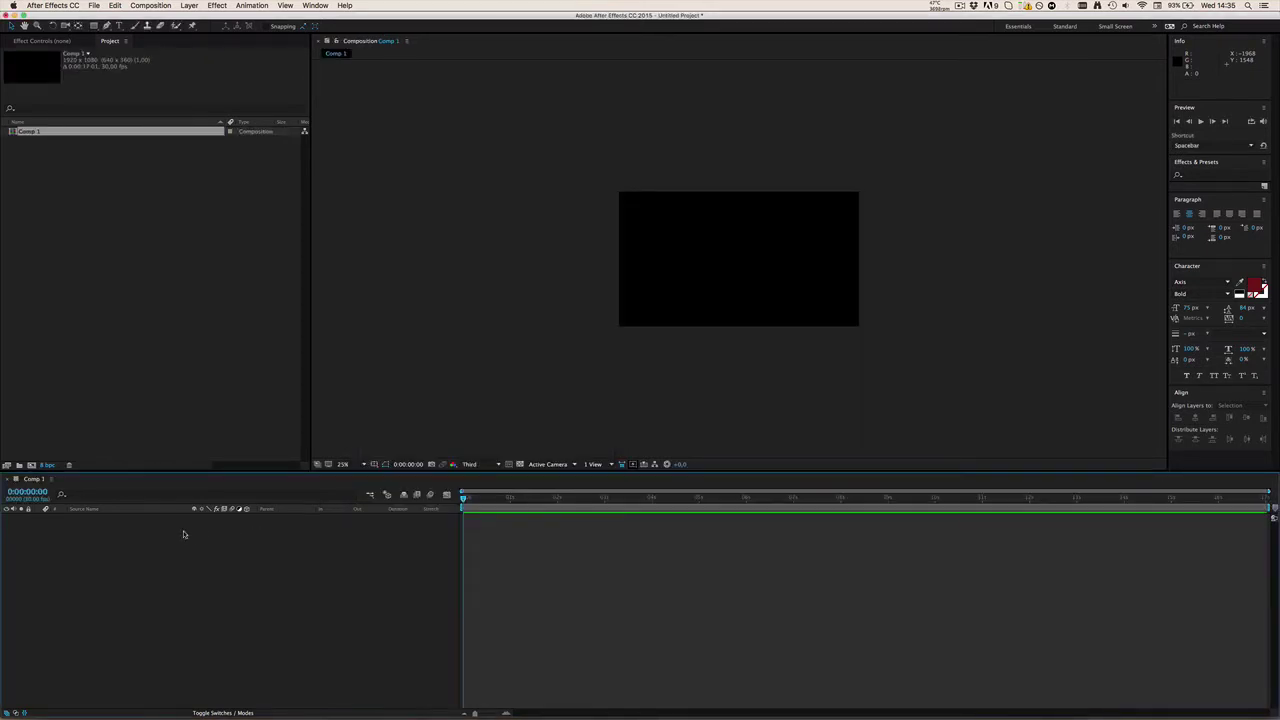
Create a second composition with the same settings and nest the first composition in its timeline.
key(super+n)
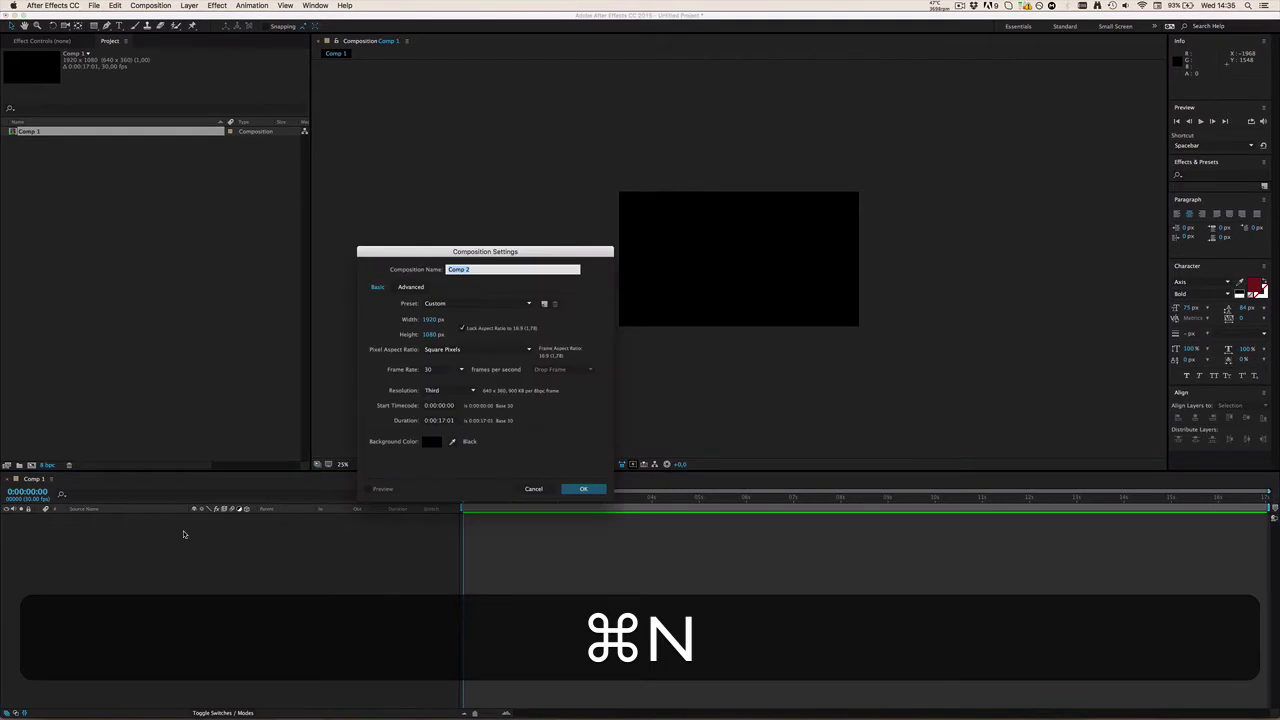
click(588, 490)
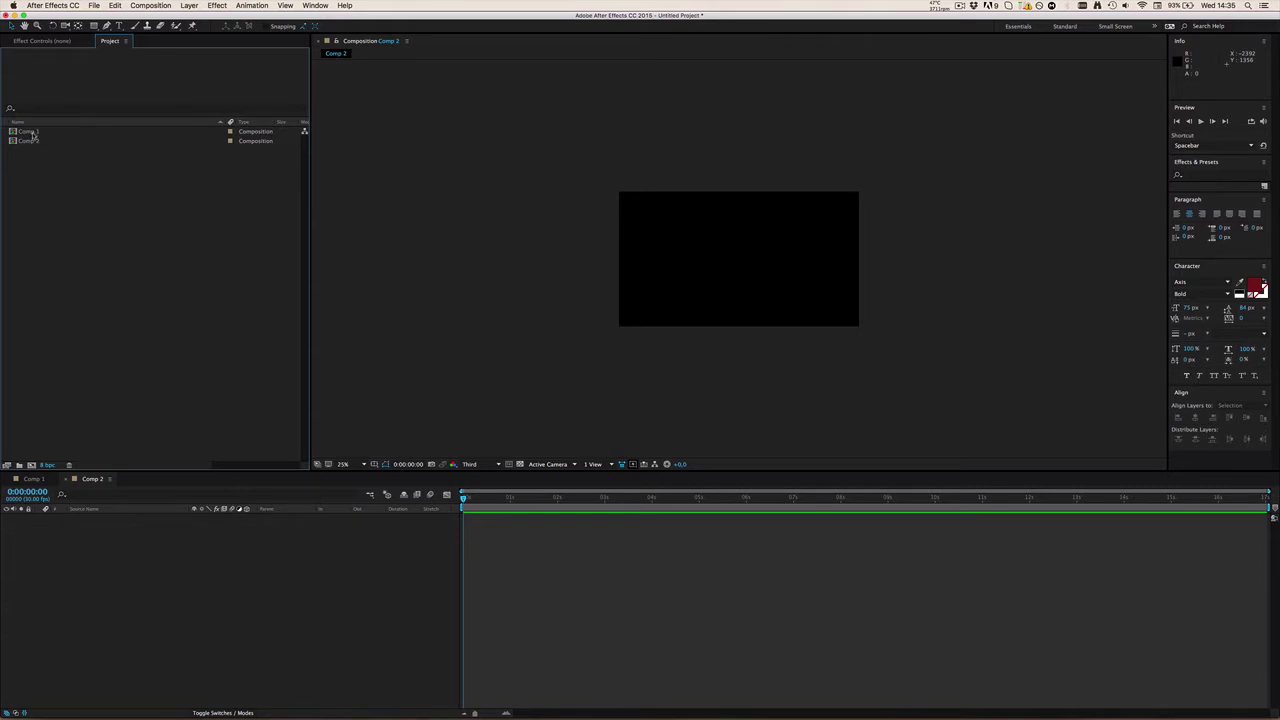
drag(30, 134, 164, 556)
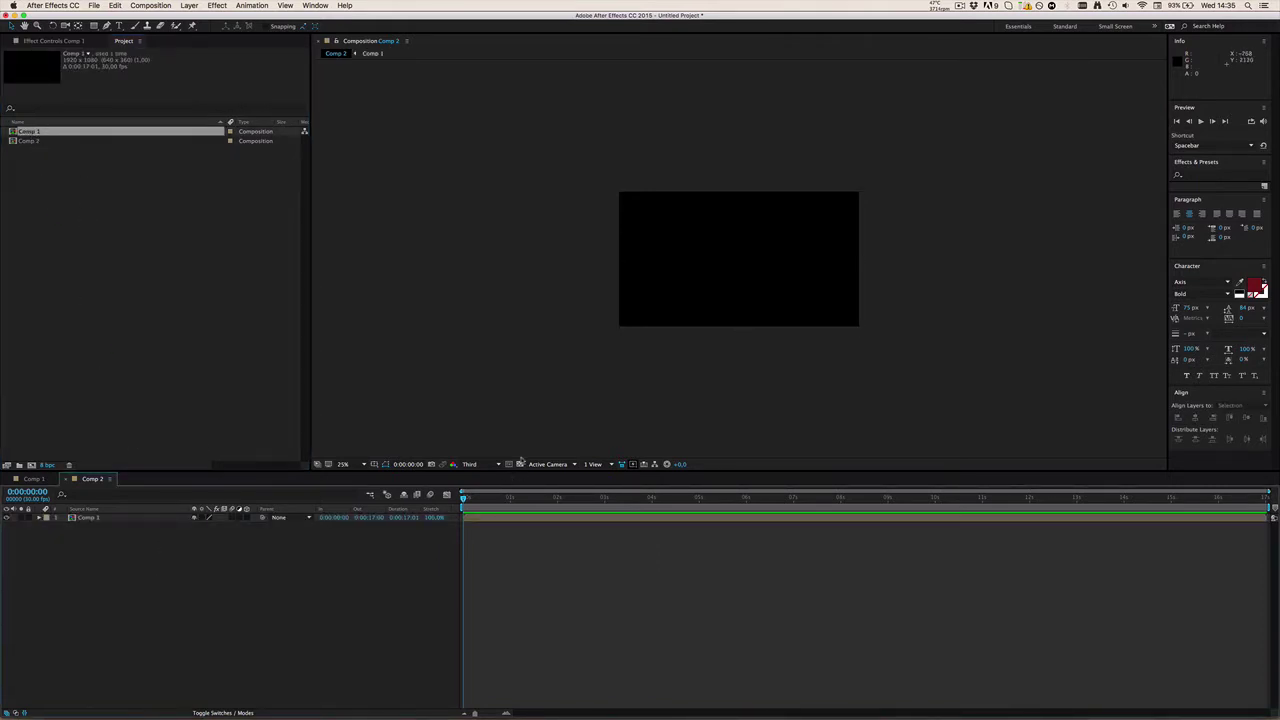
drag(492, 505, 432, 503)
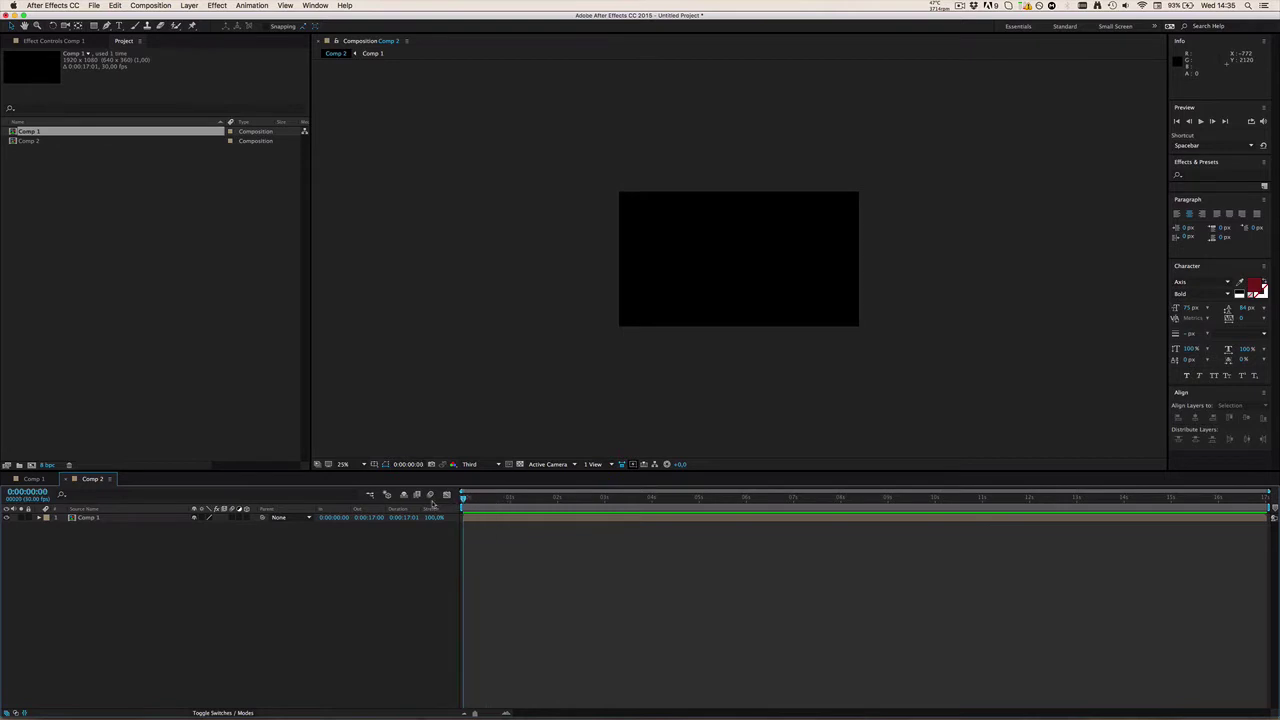
Close the second composition's timeline and delete that composition from the project.
click(66, 481)
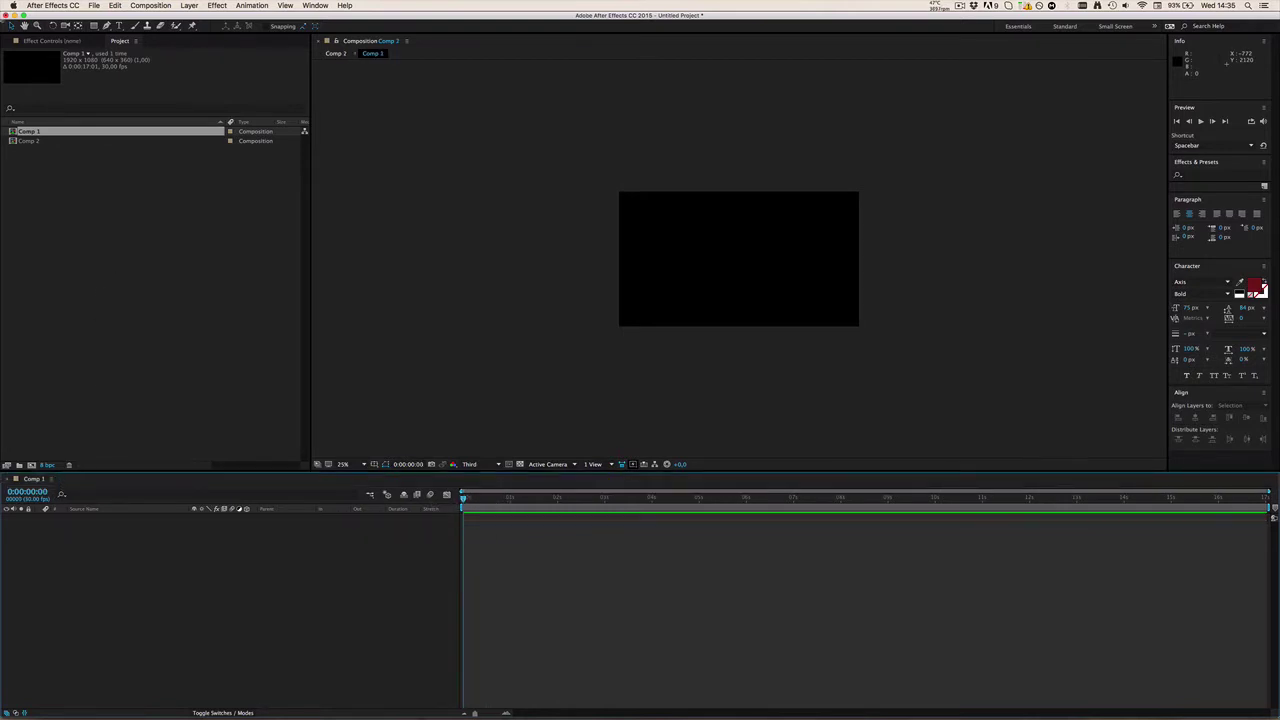
click(30, 140)
key(BackSpace)
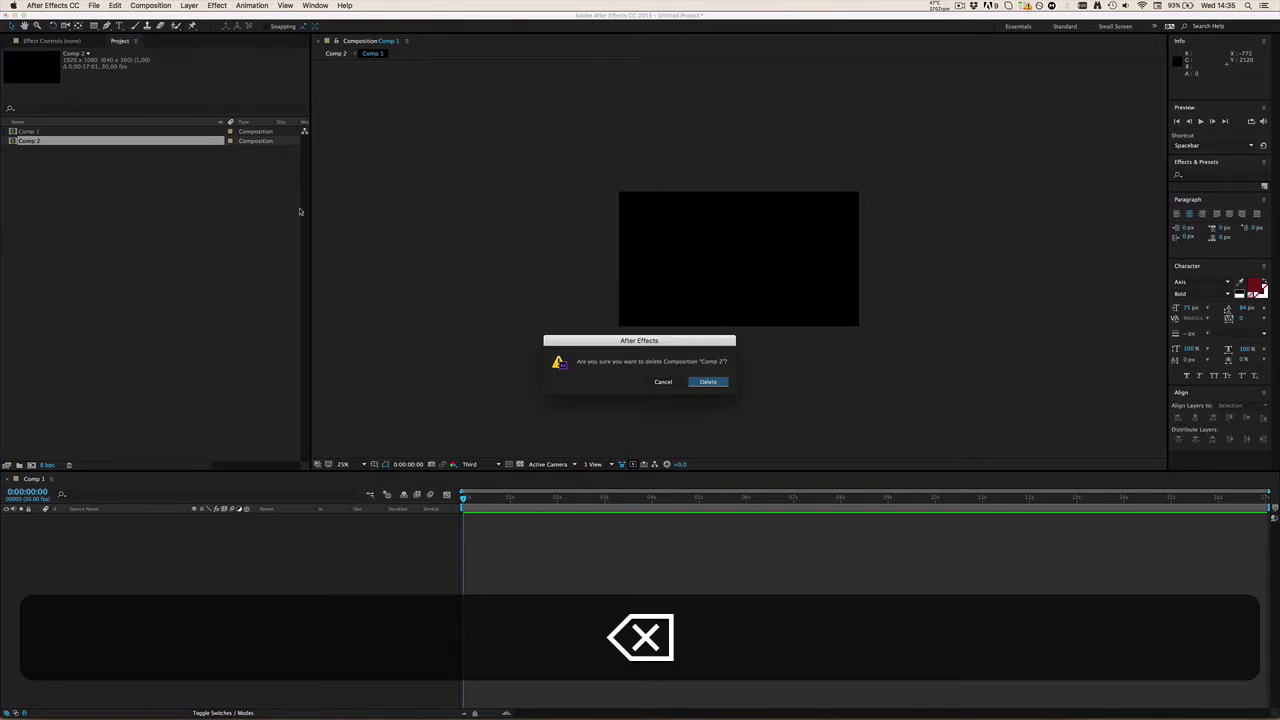
click(706, 383)
Enlarge the composition view to 50% and compare the empty frame with the transparency grid on and off.
key(period)
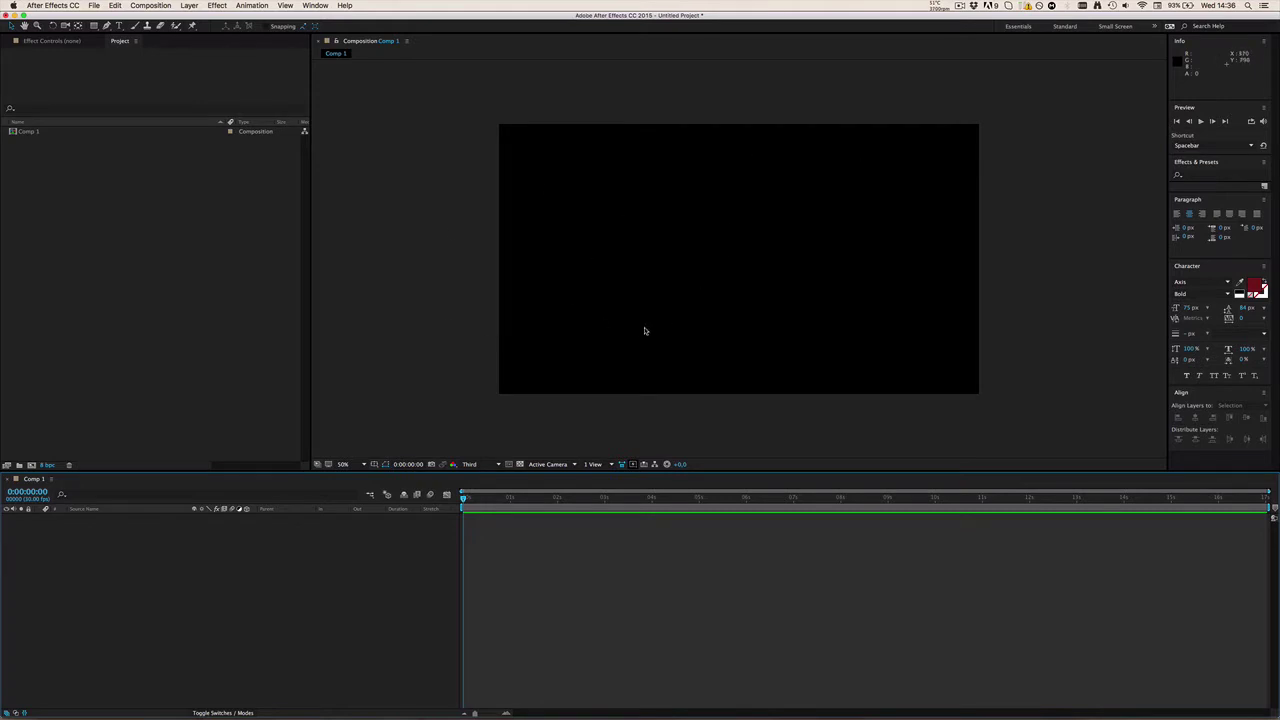
click(521, 465)
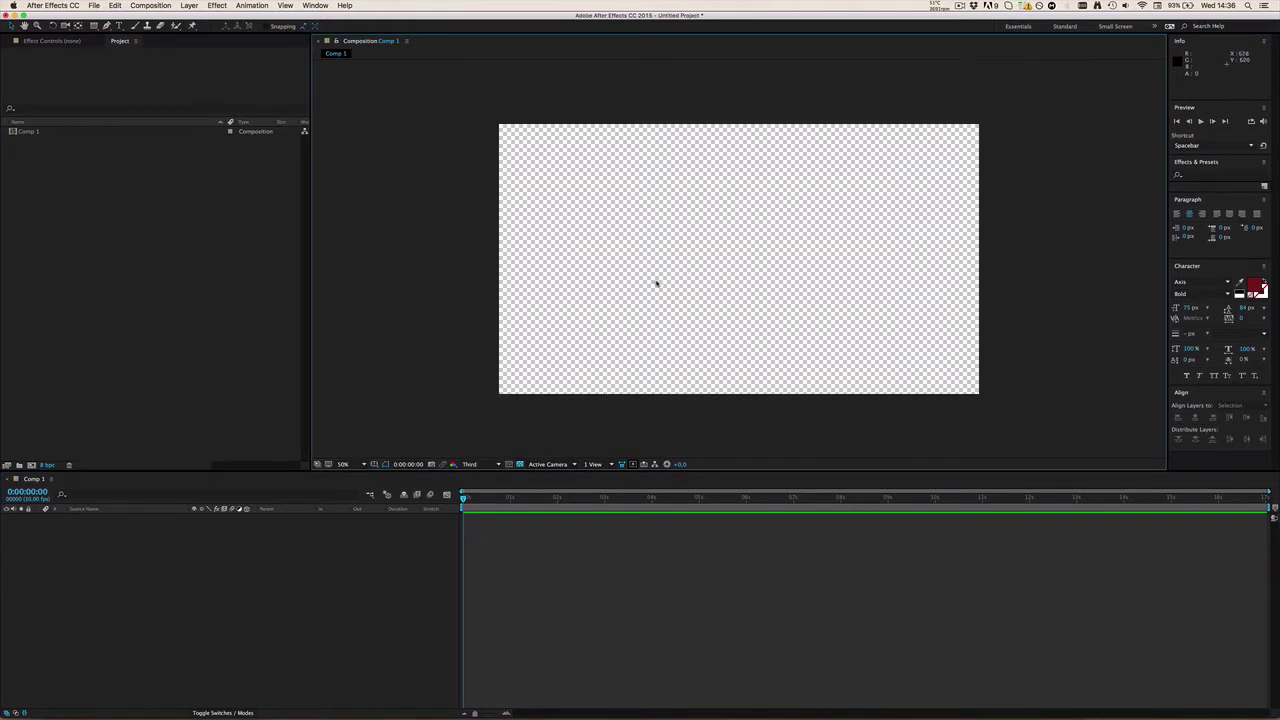
scroll(506, 298, up, 2)
scroll(506, 298, down, 2)
click(520, 465)
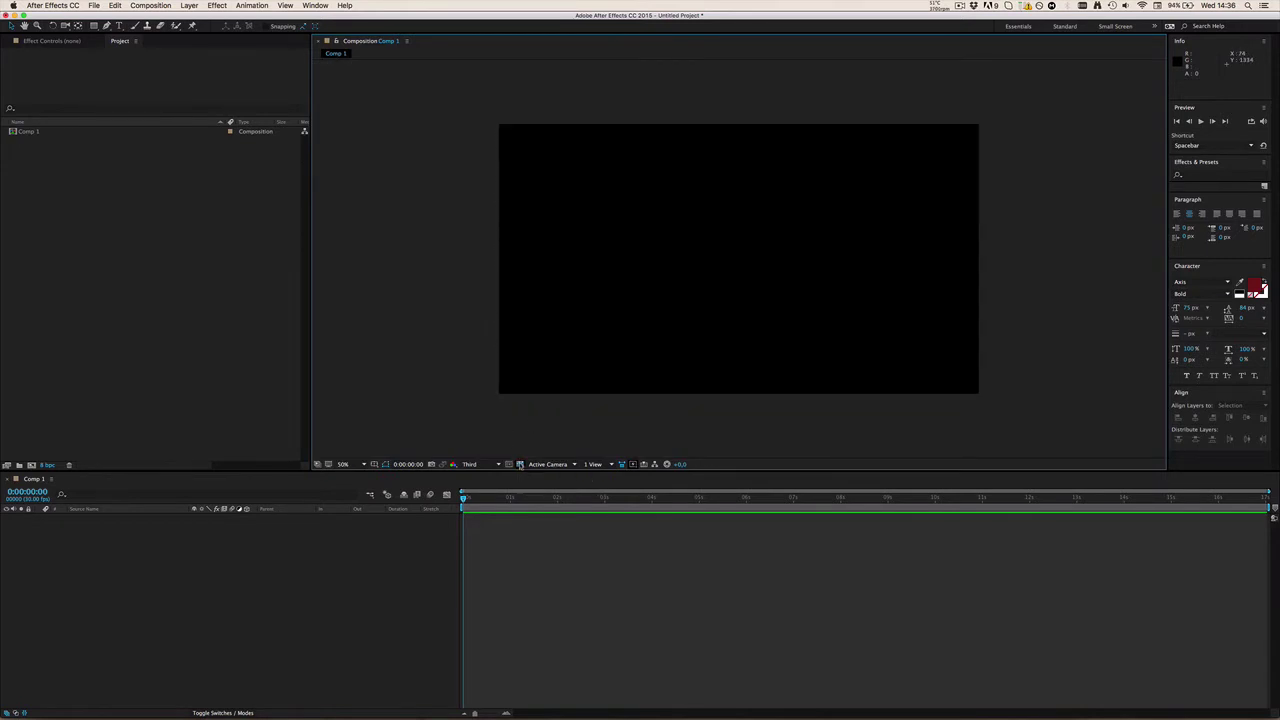
click(520, 465)
click(520, 465)
click(520, 465)
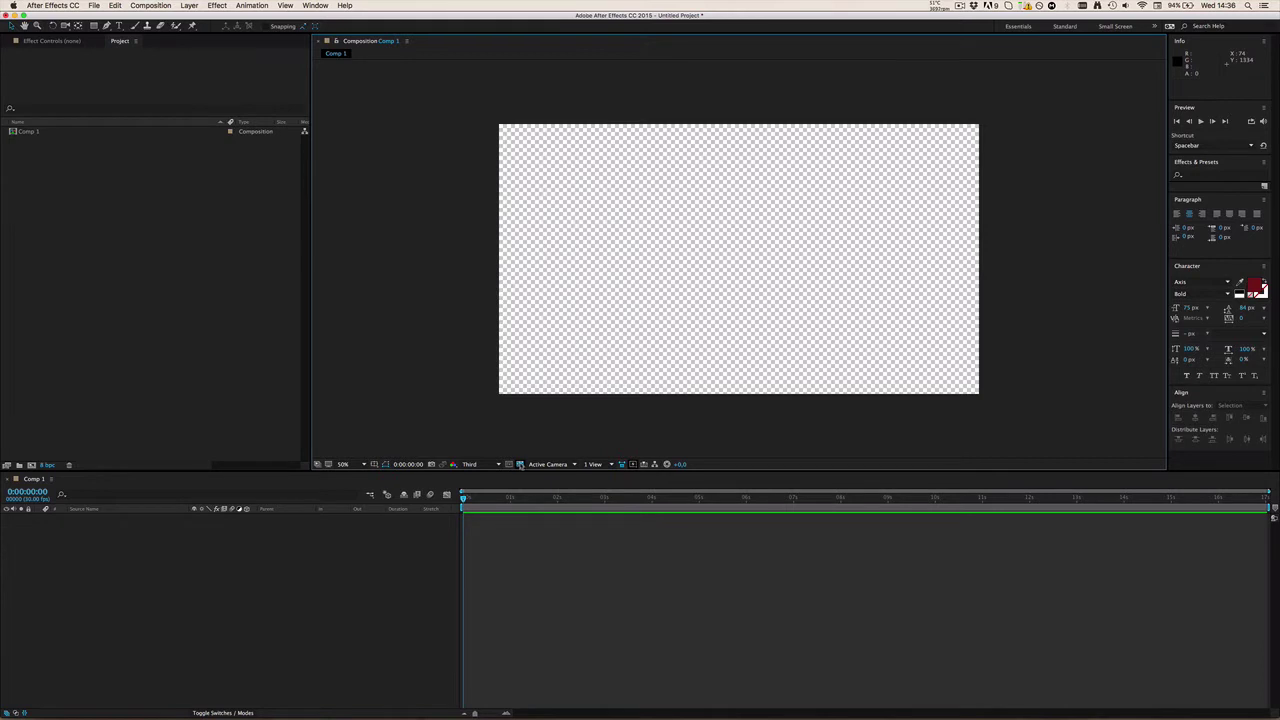
click(520, 465)
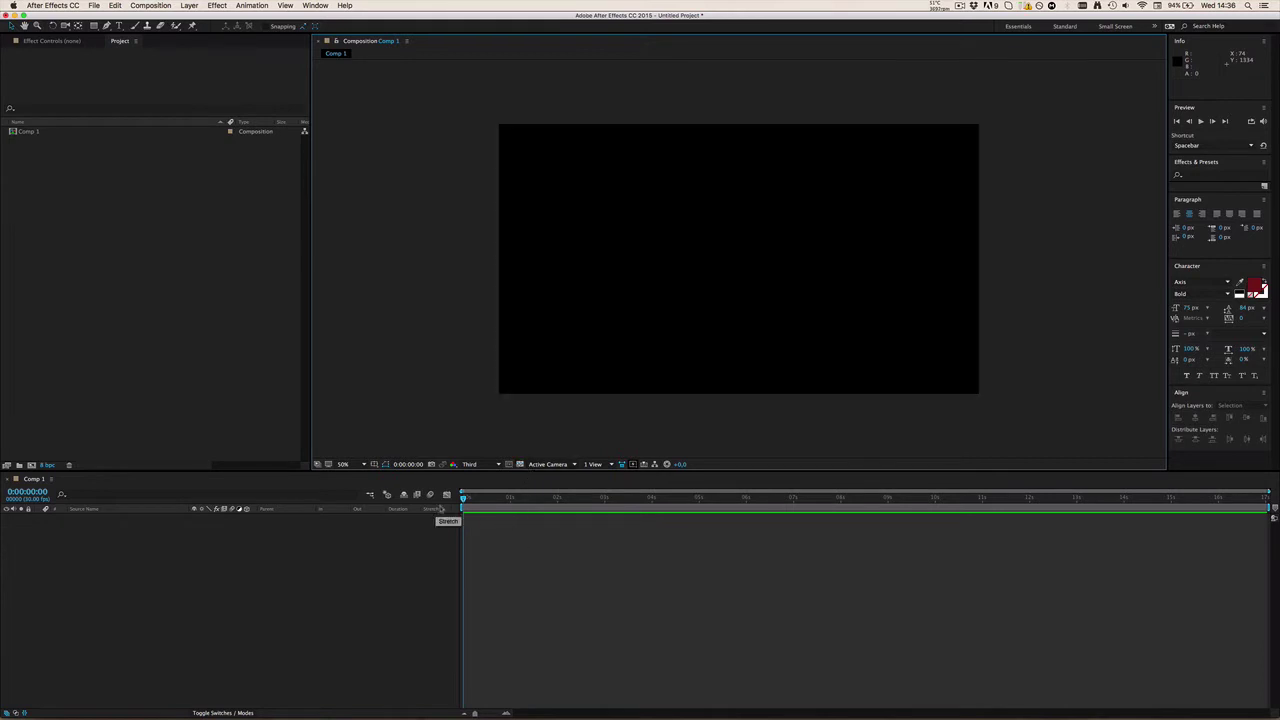
Draw a light blue rectangle with a white 6 px stroke, about 670 px tall, around the middle of the composition, and deselect it.
drag(504, 500, 463, 500)
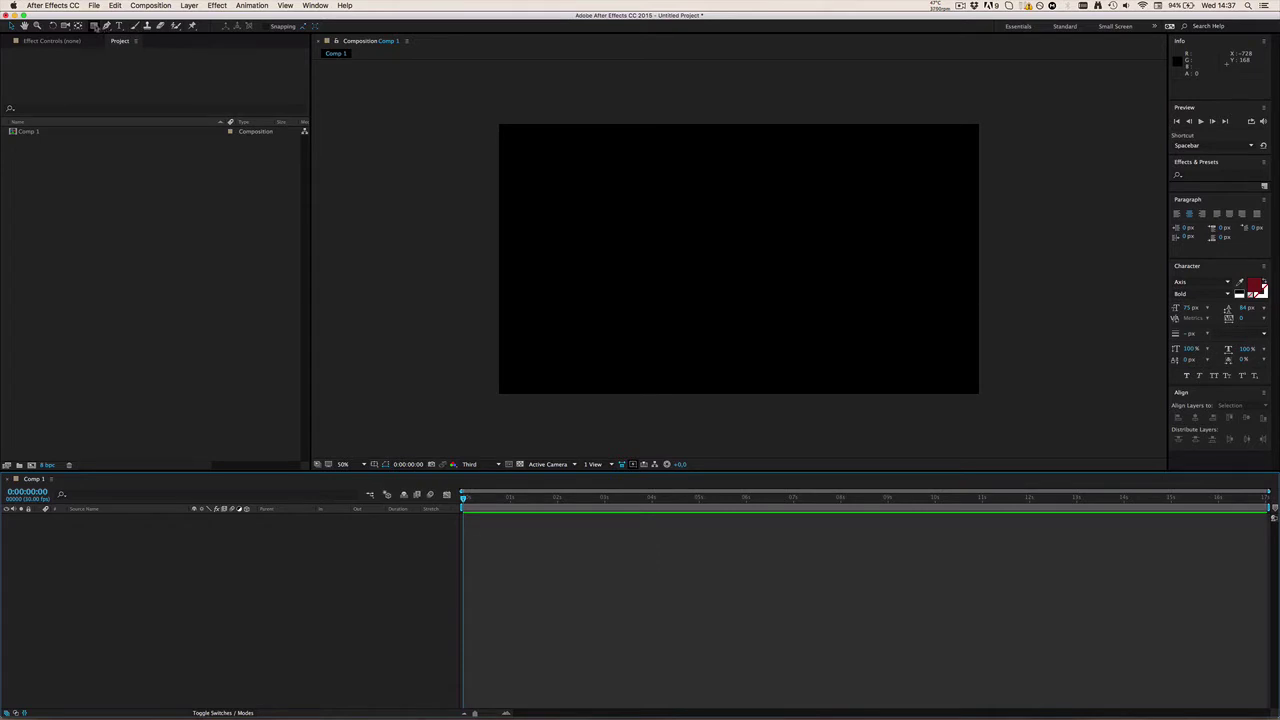
click(94, 26)
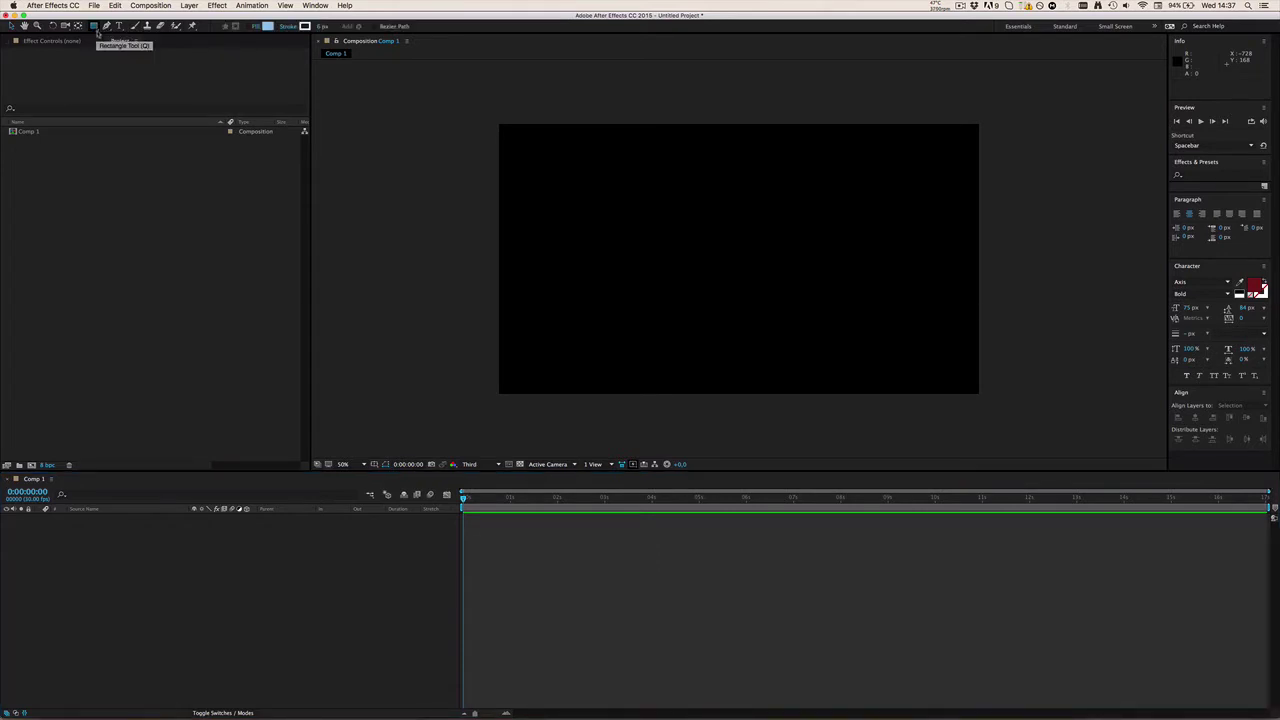
click(95, 29)
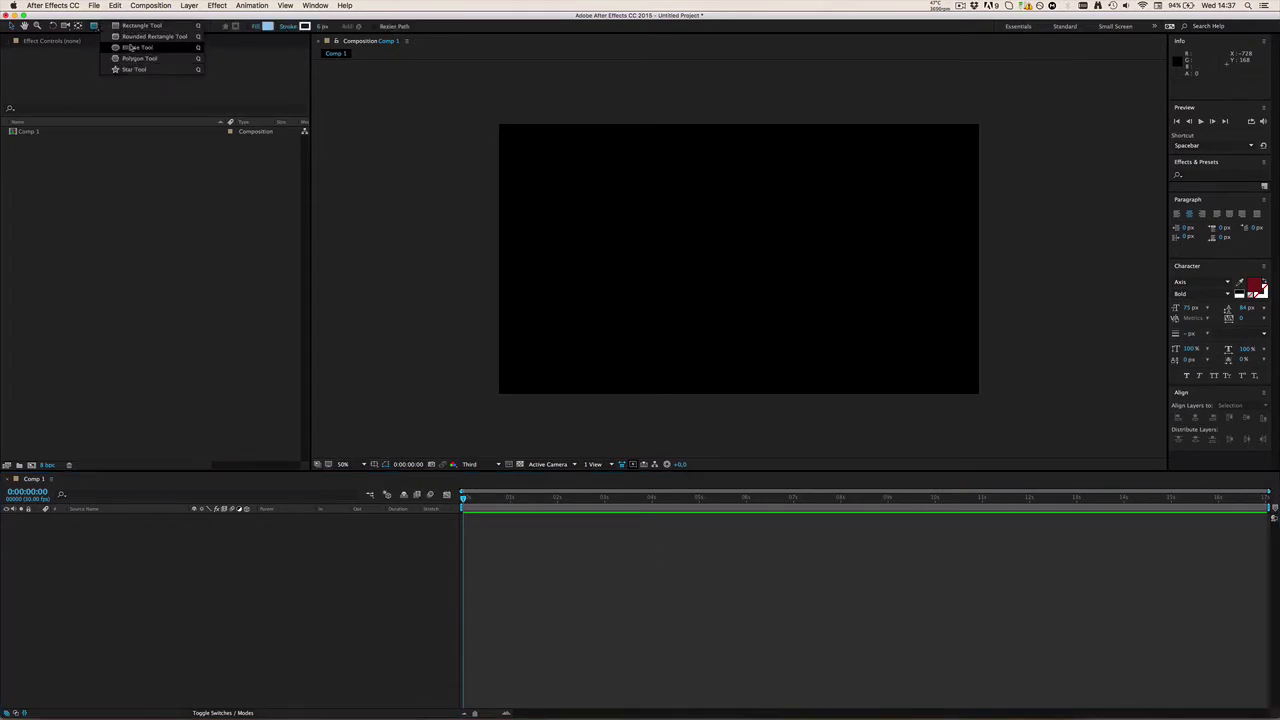
click(126, 30)
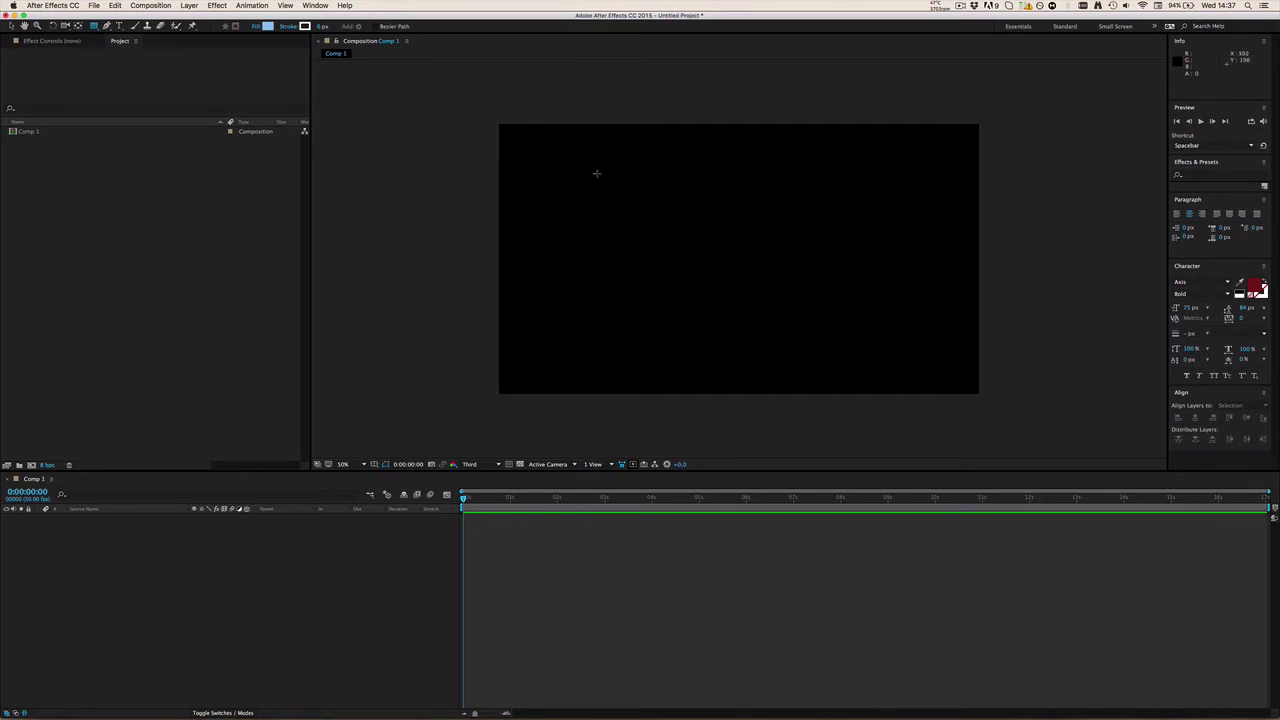
mouse_move(596, 172)
mouse_down()
mouse_move(906, 377)
mouse_move(697, 223)
mouse_move(780, 292)
mouse_move(899, 358)
mouse_move(869, 341)
mouse_up()
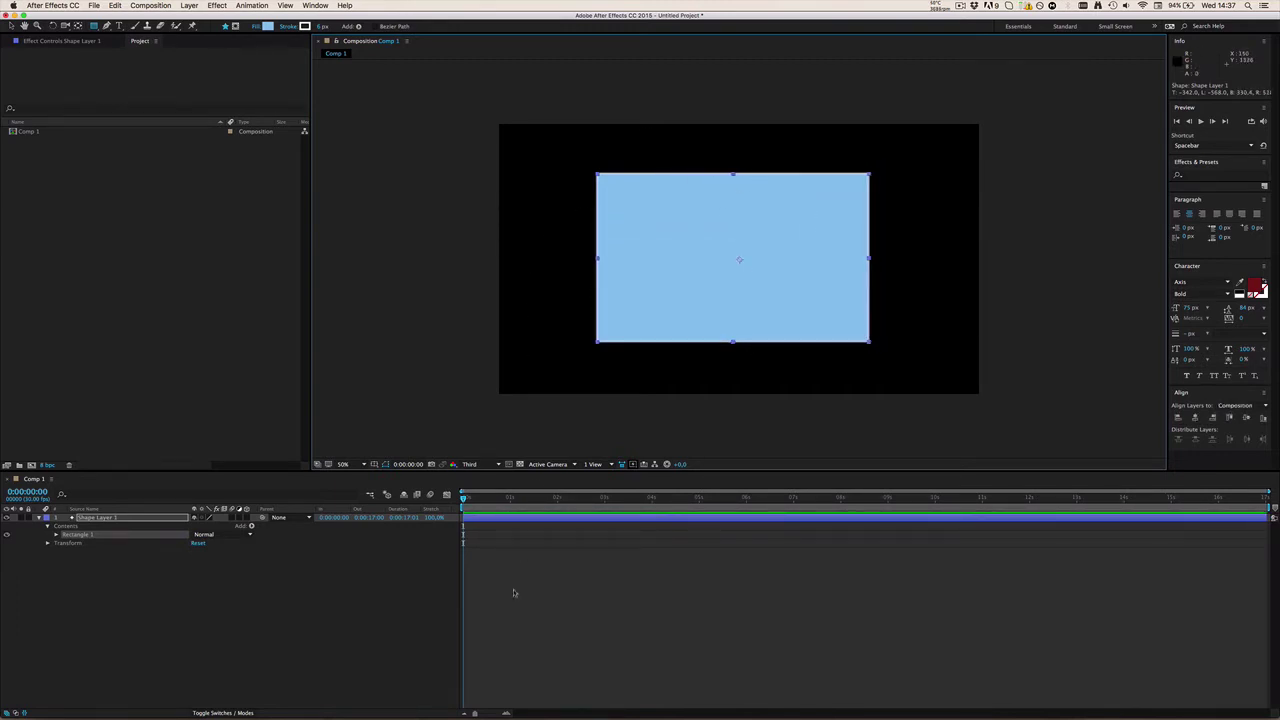
click(514, 616)
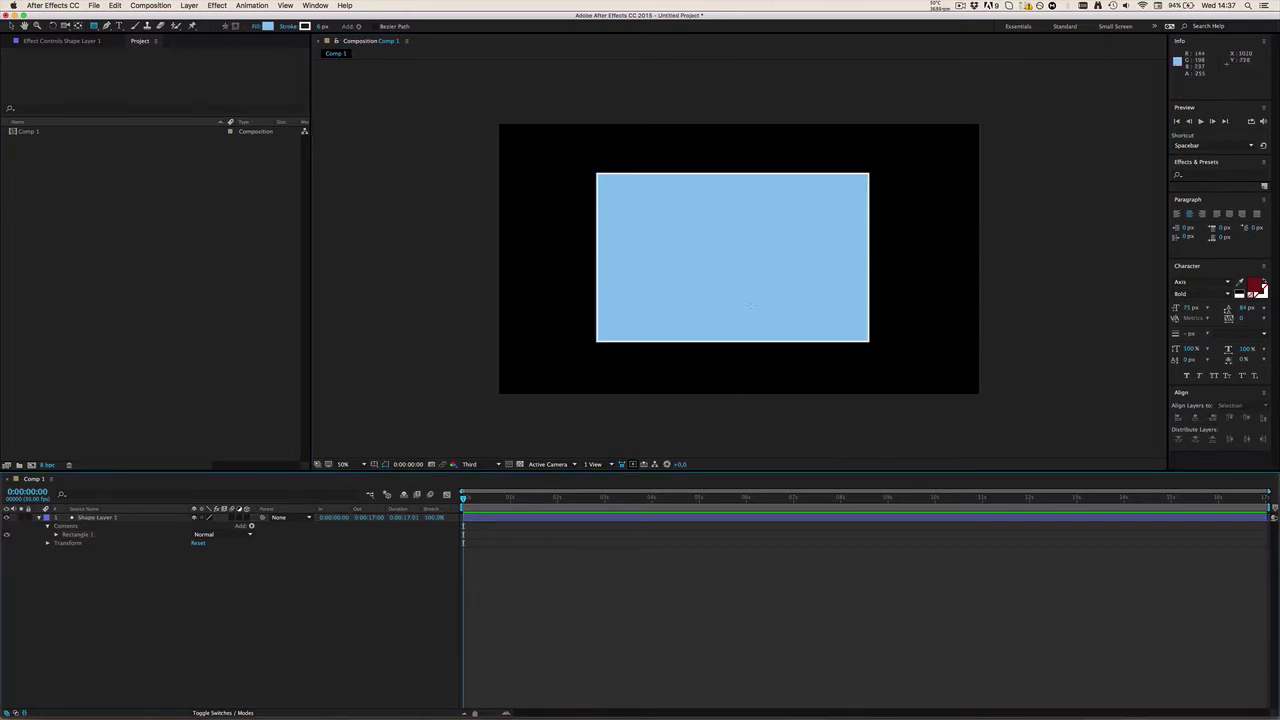
Select the rectangle's shape layer and inspect its fill options and fill color picker, dismissing them without applying a change.
click(492, 519)
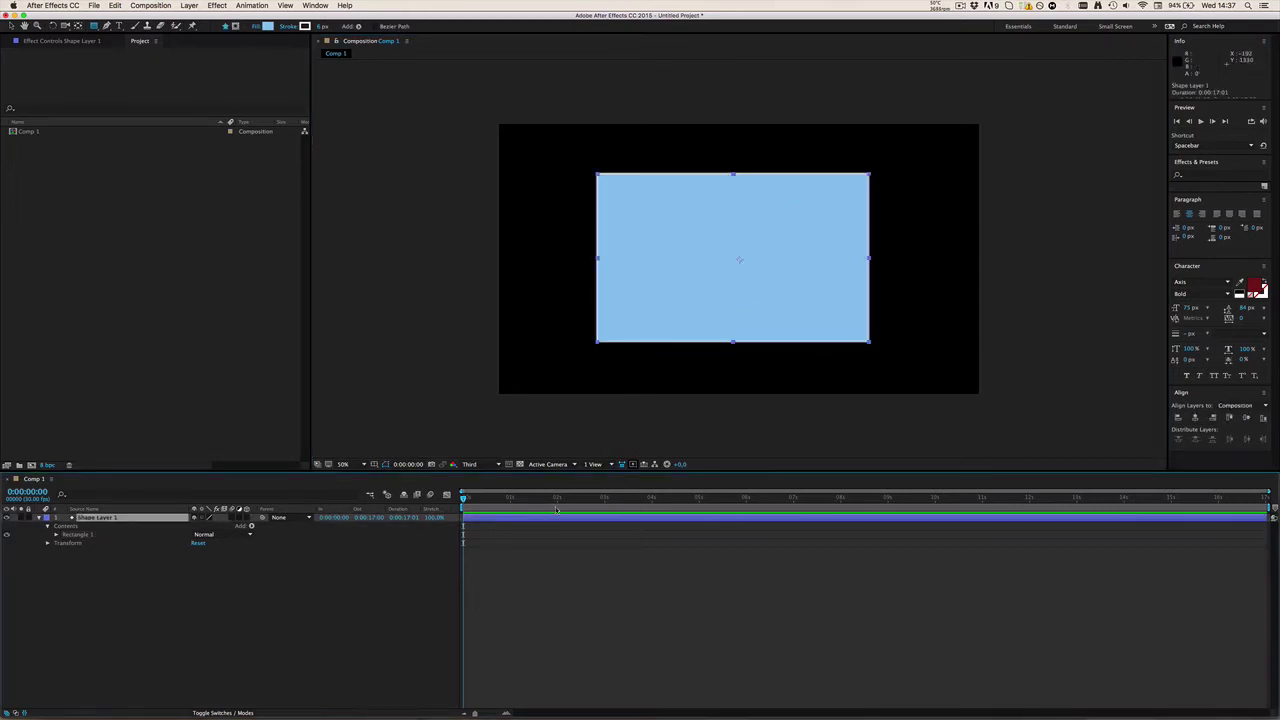
click(266, 27)
click(229, 79)
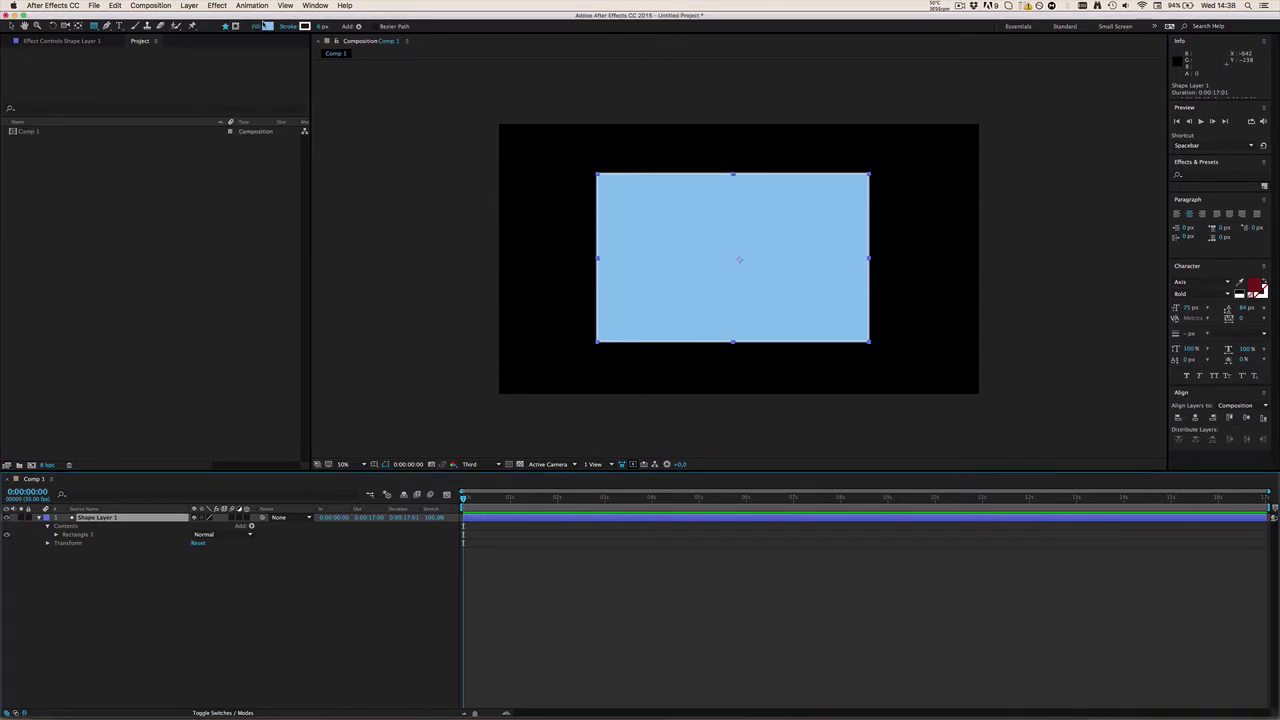
click(267, 26)
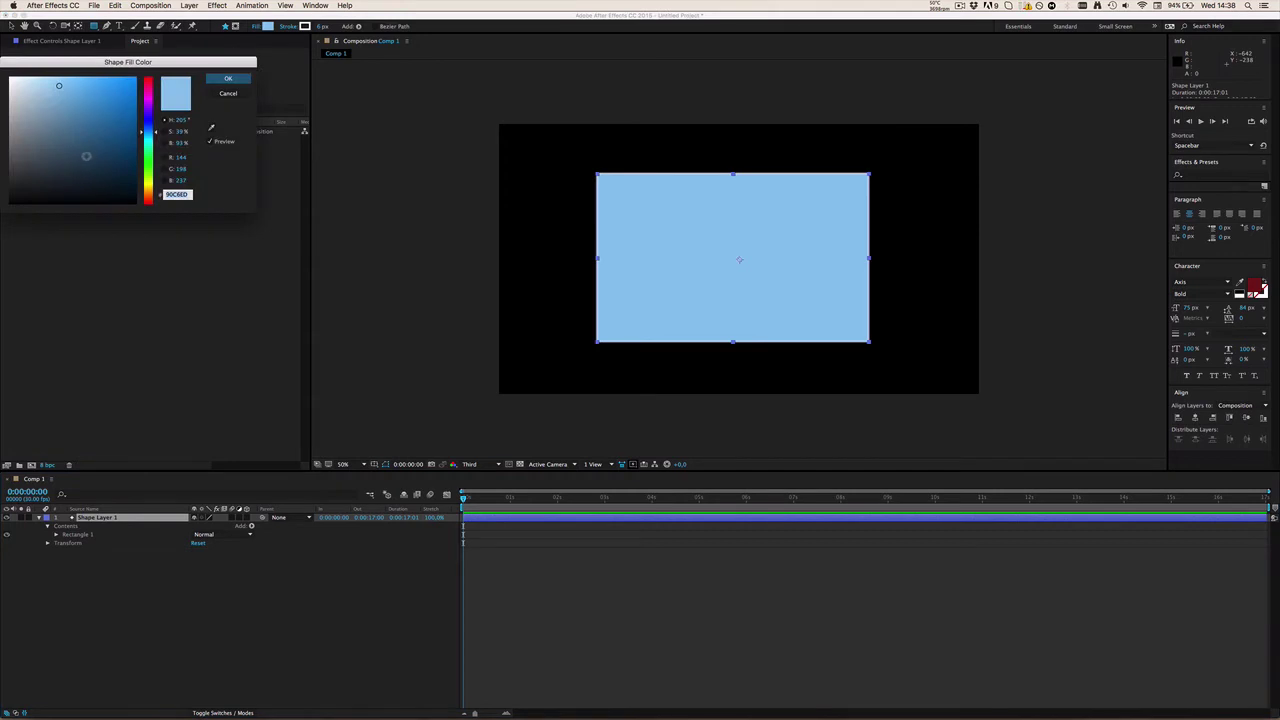
click(237, 101)
click(586, 571)
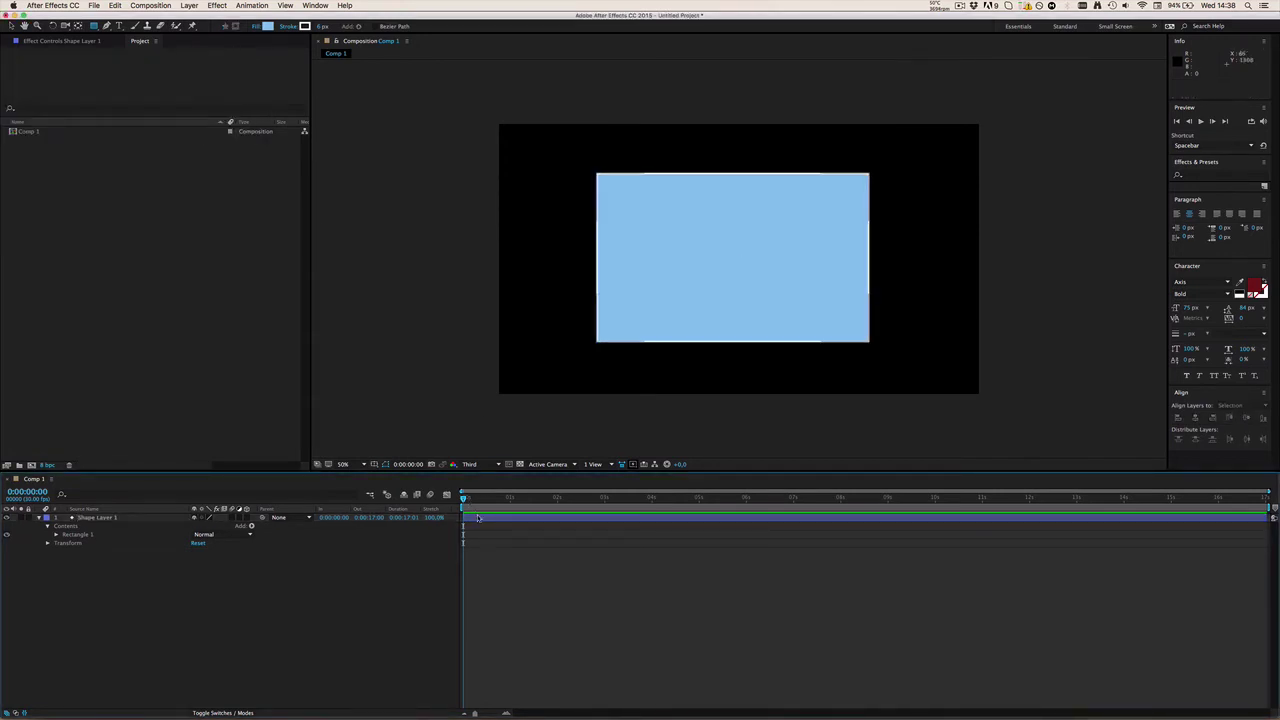
Select and deselect the shape layer, magnify the composition view to 100%, and set it to Fit up to 100%.
click(478, 517)
click(568, 584)
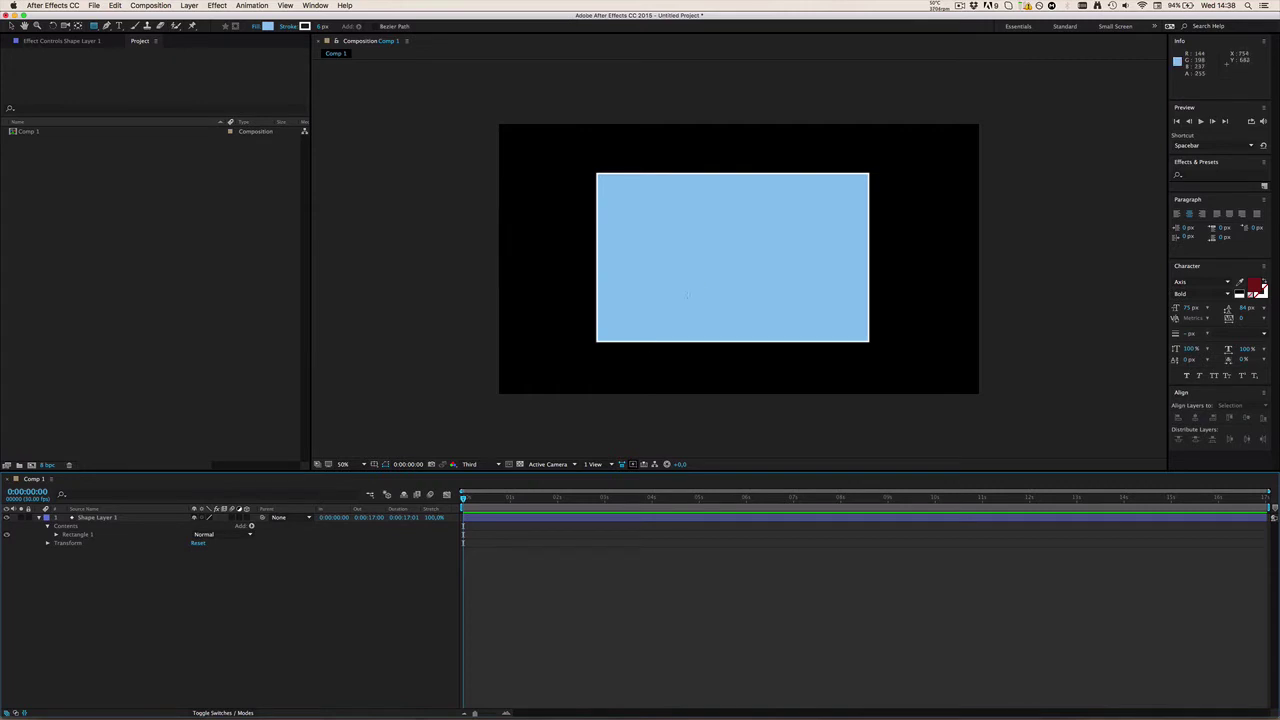
key(period)
key(comma)
key(period)
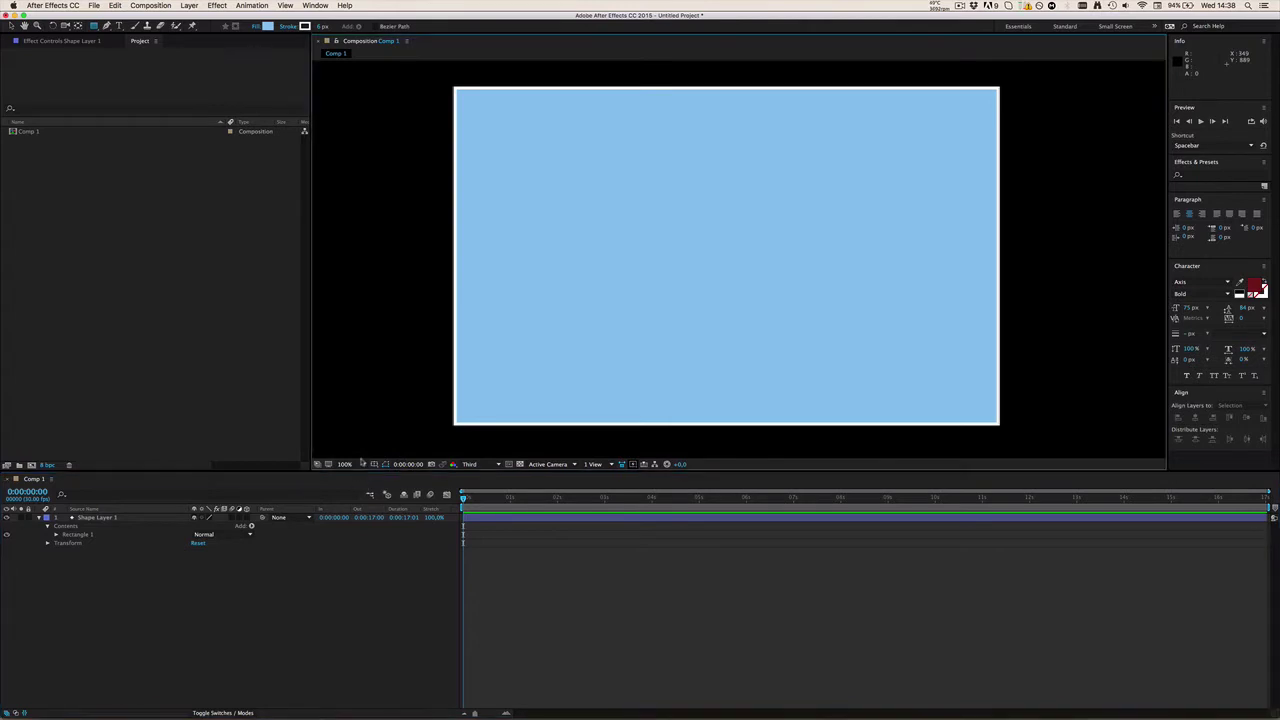
click(357, 465)
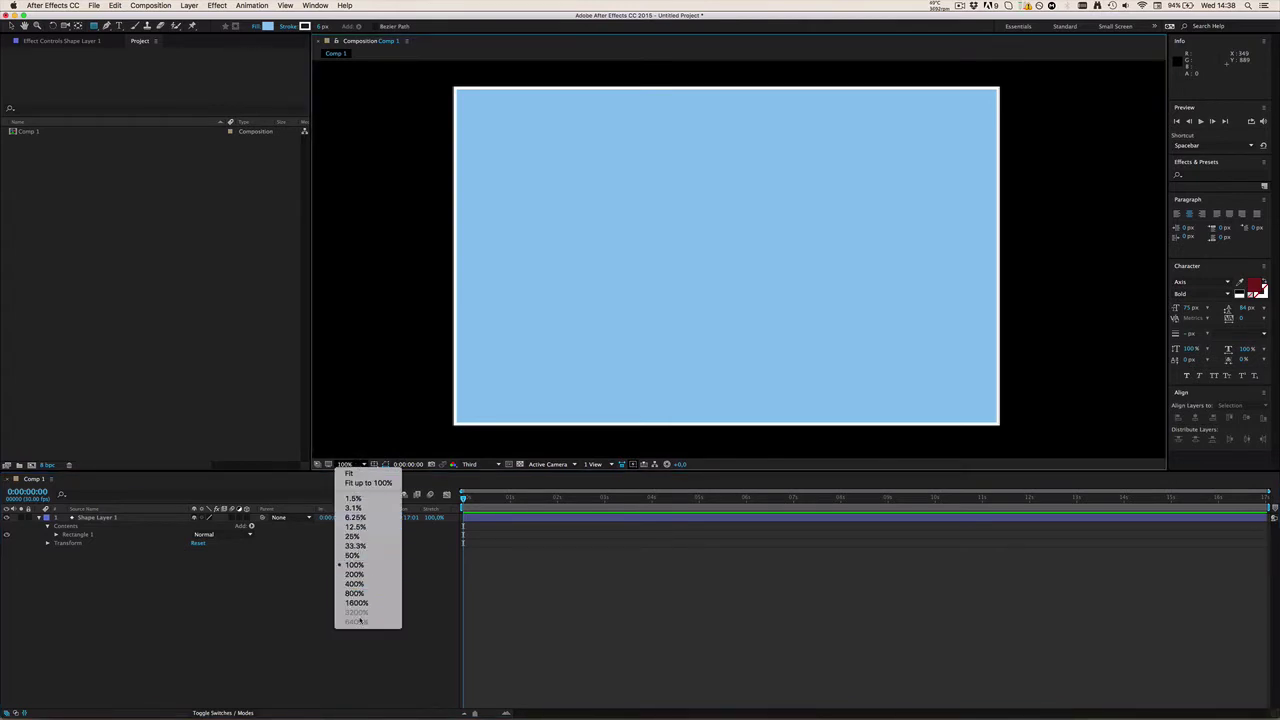
click(370, 483)
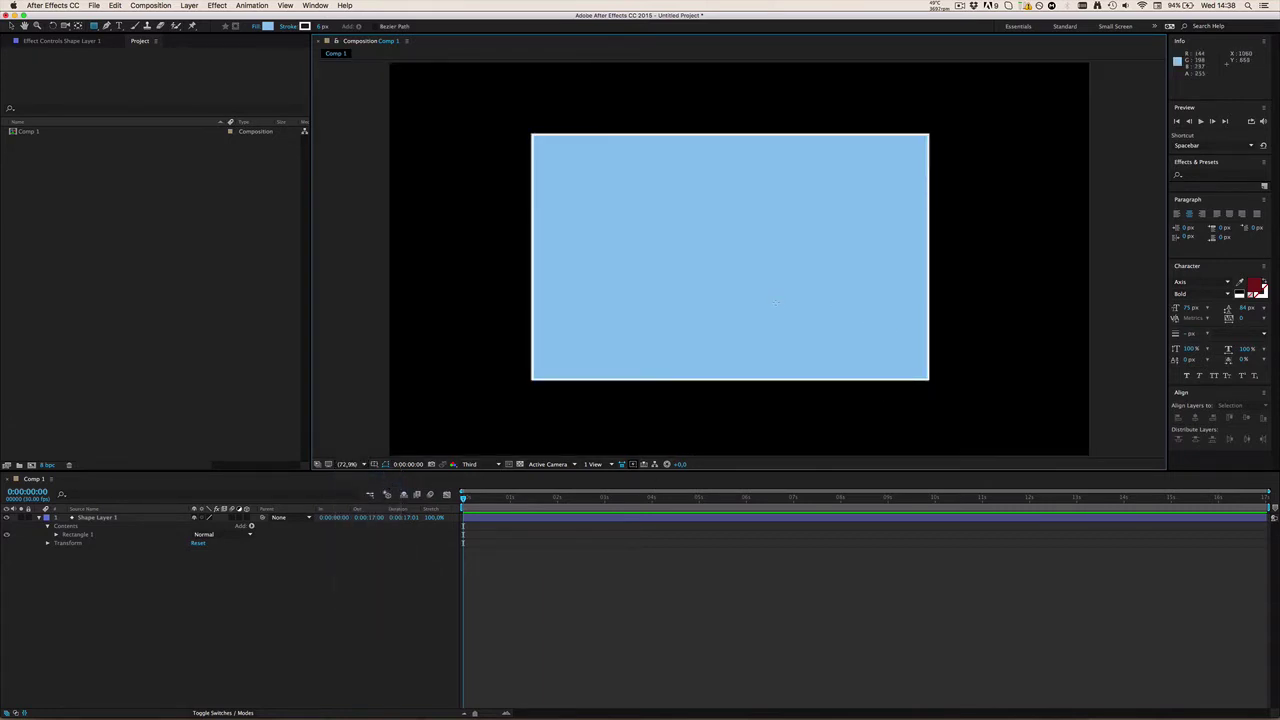
Zoom the composition view in and out to compare the rectangle at 50% and 100% magnification.
key(period)
key(comma)
key(comma)
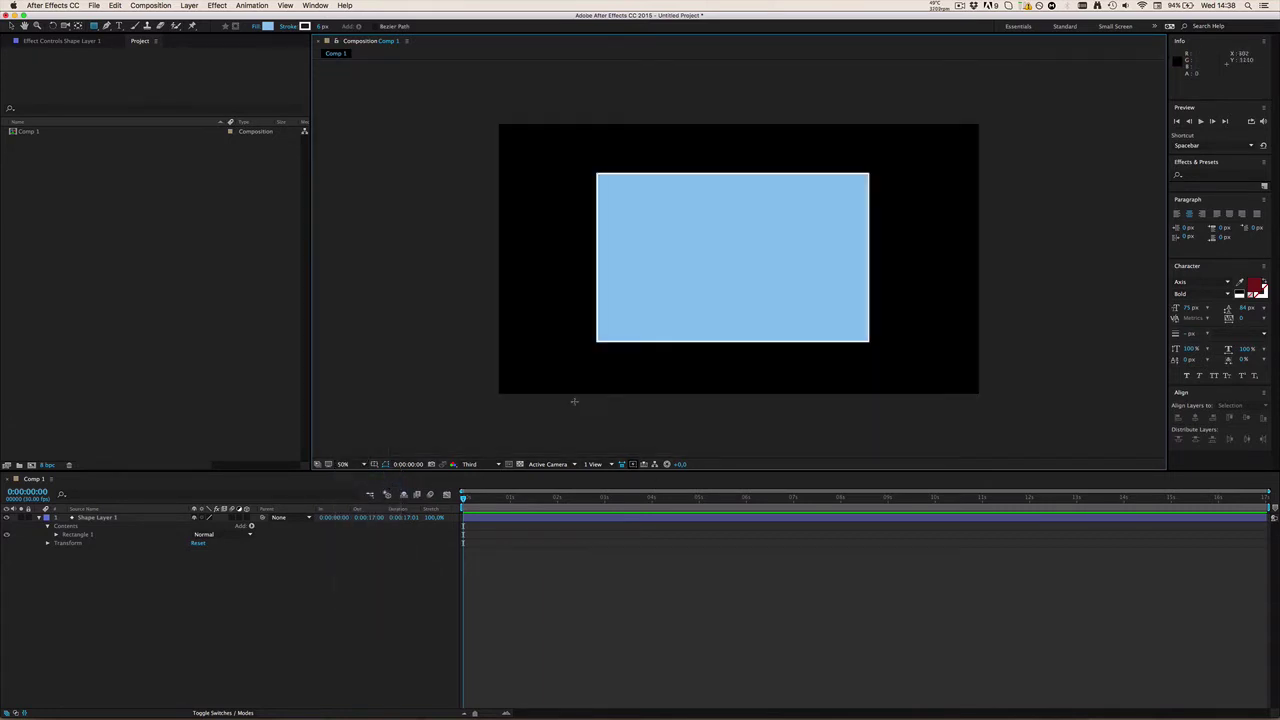
key(period)
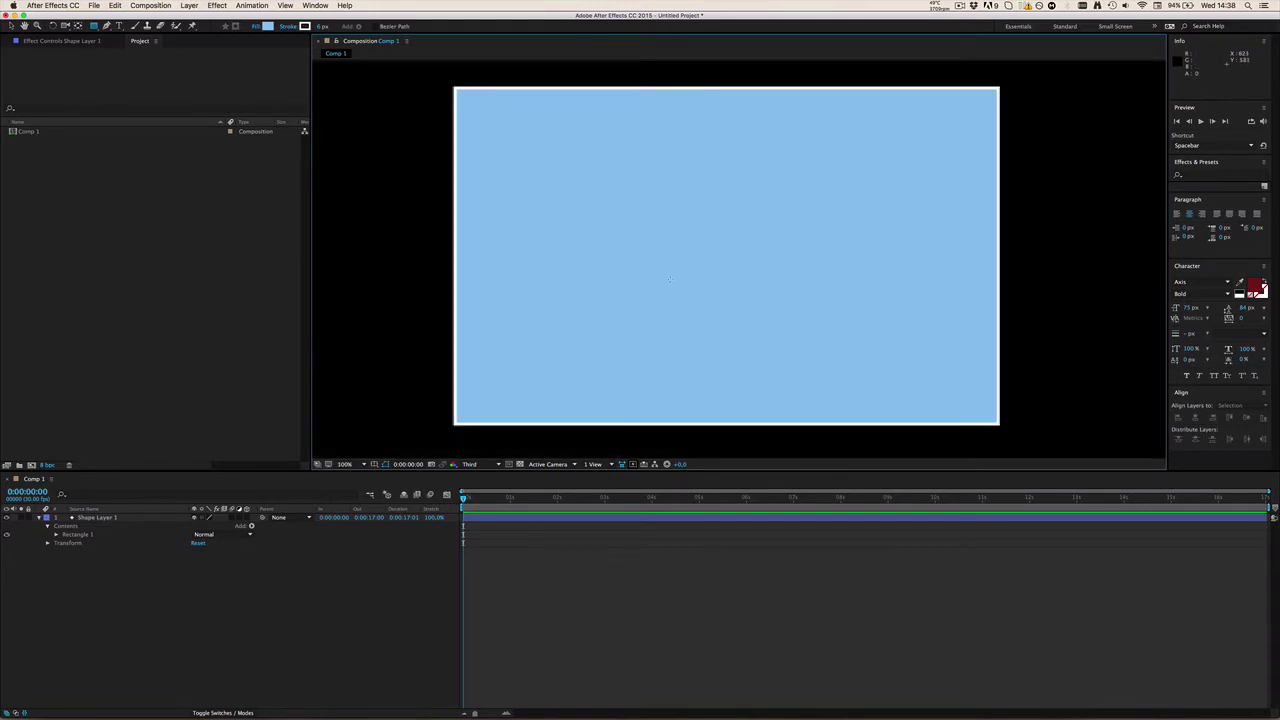
key(comma)
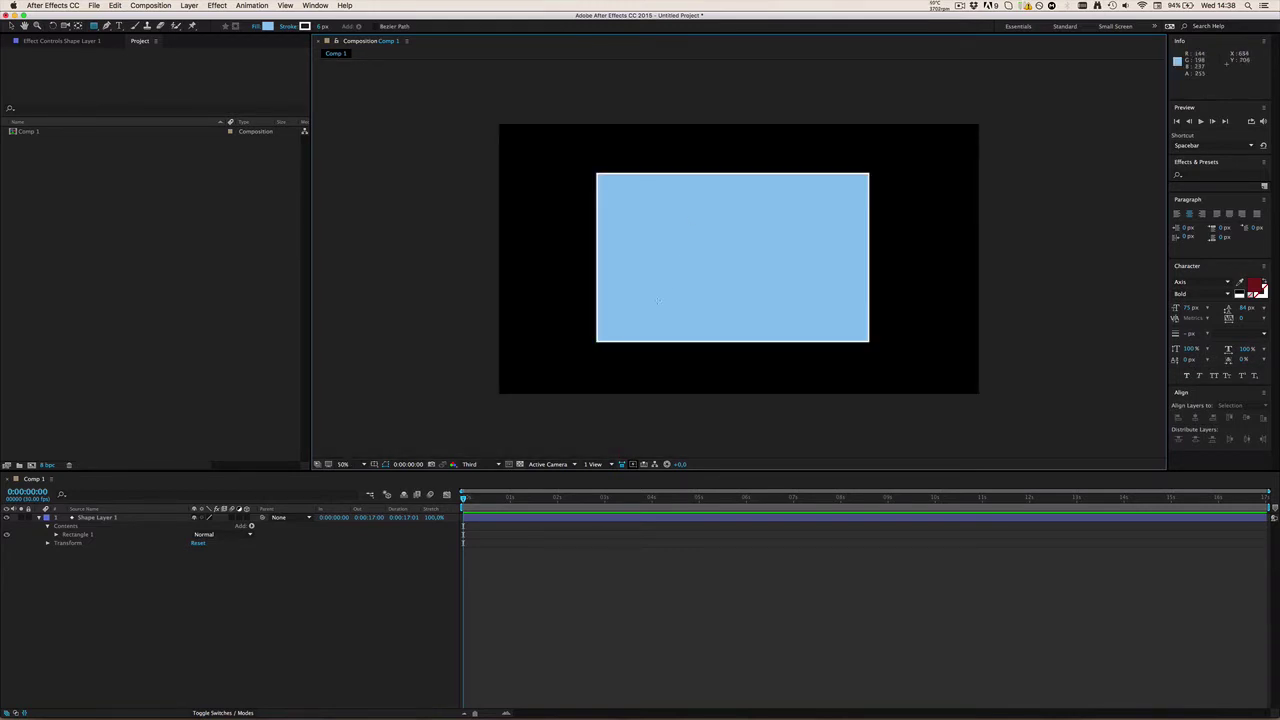
key(period)
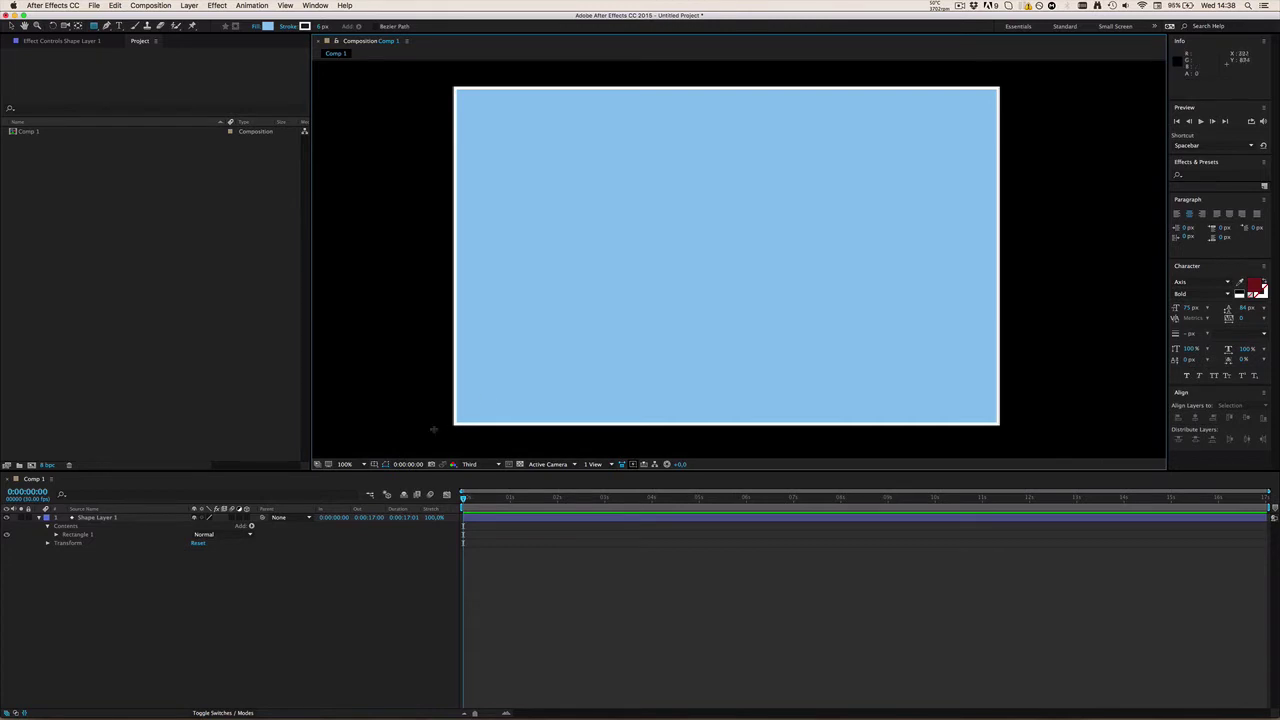
key(period)
key(period)
key(comma)
Pan around the magnified composition with the Hand tool and return the view to Fit up to 100%.
key(h)
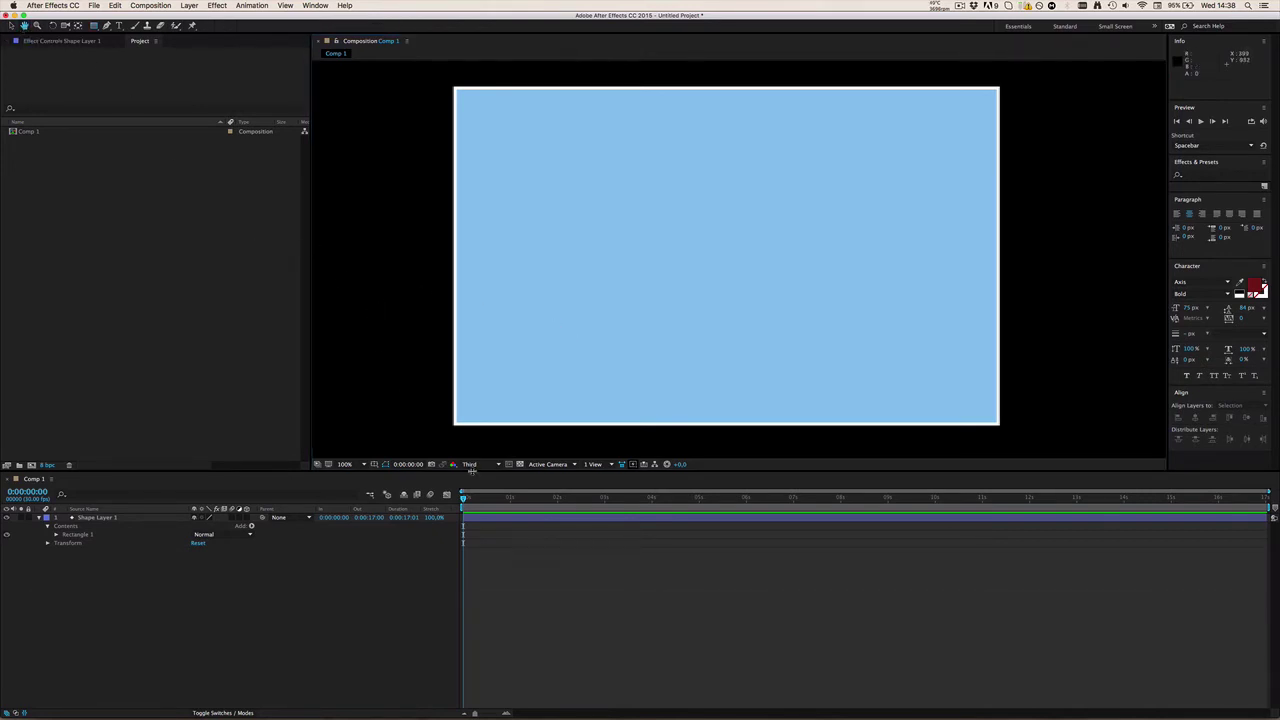
drag(465, 414, 697, 286)
drag(942, 259, 910, 442)
drag(703, 294, 540, 160)
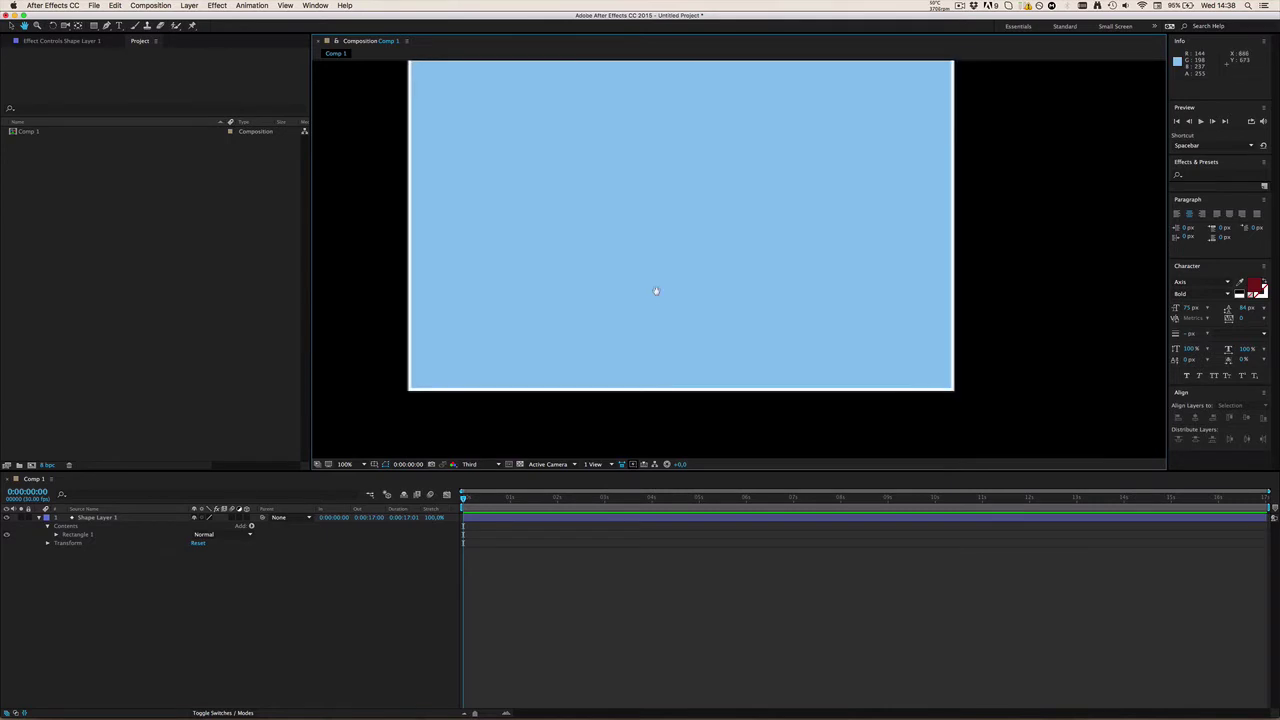
click(360, 464)
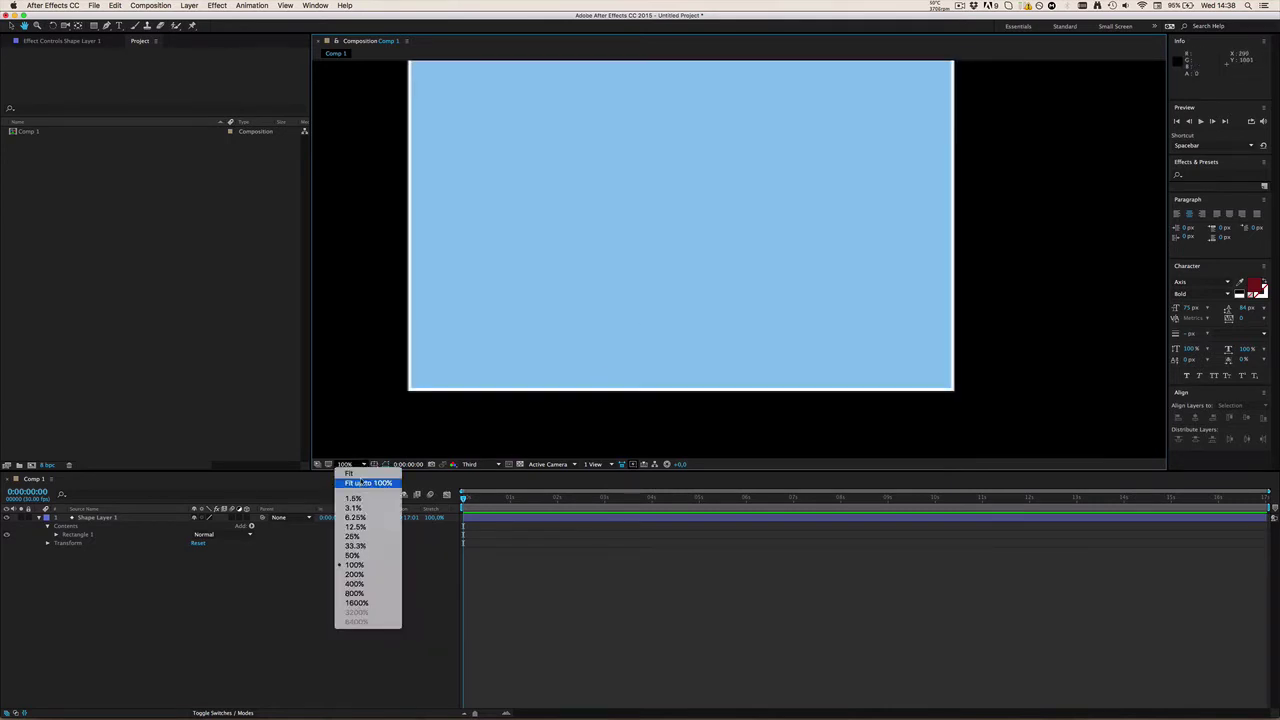
click(361, 481)
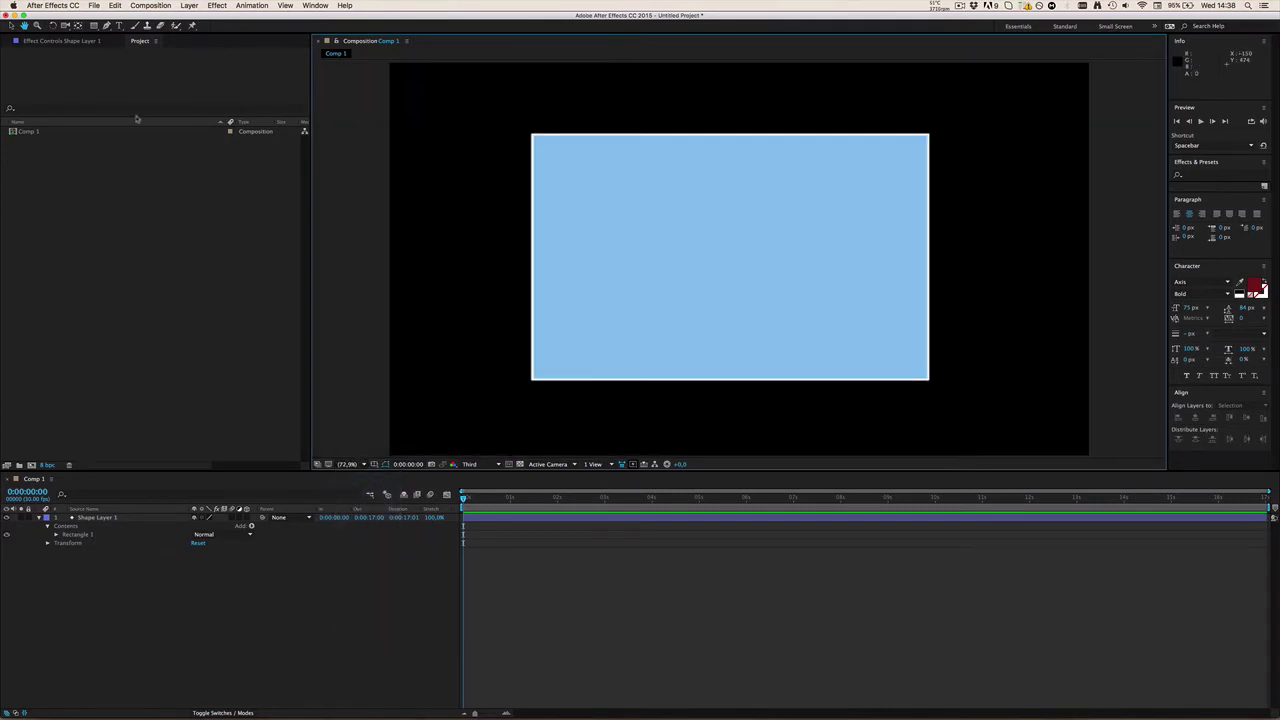
Switch to the Selection tool and practise selecting and deselecting the rectangle's shape layer in the timeline.
click(12, 26)
key(v)
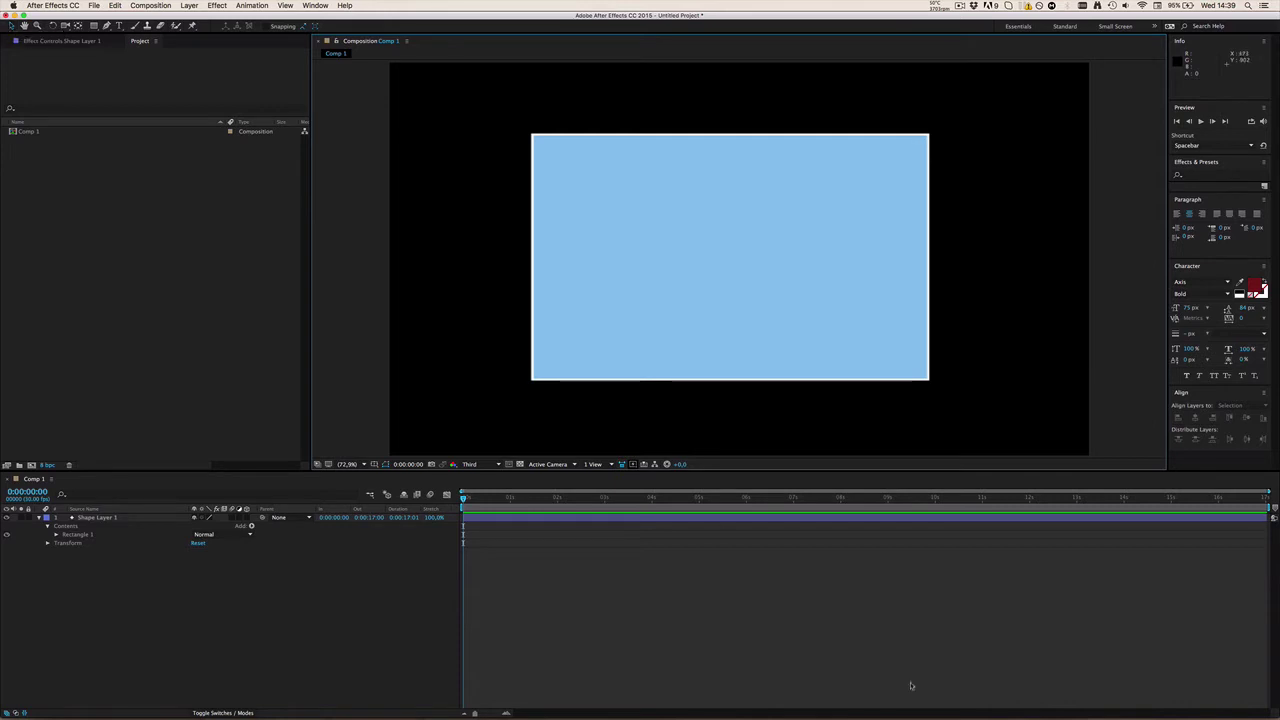
click(679, 632)
click(477, 519)
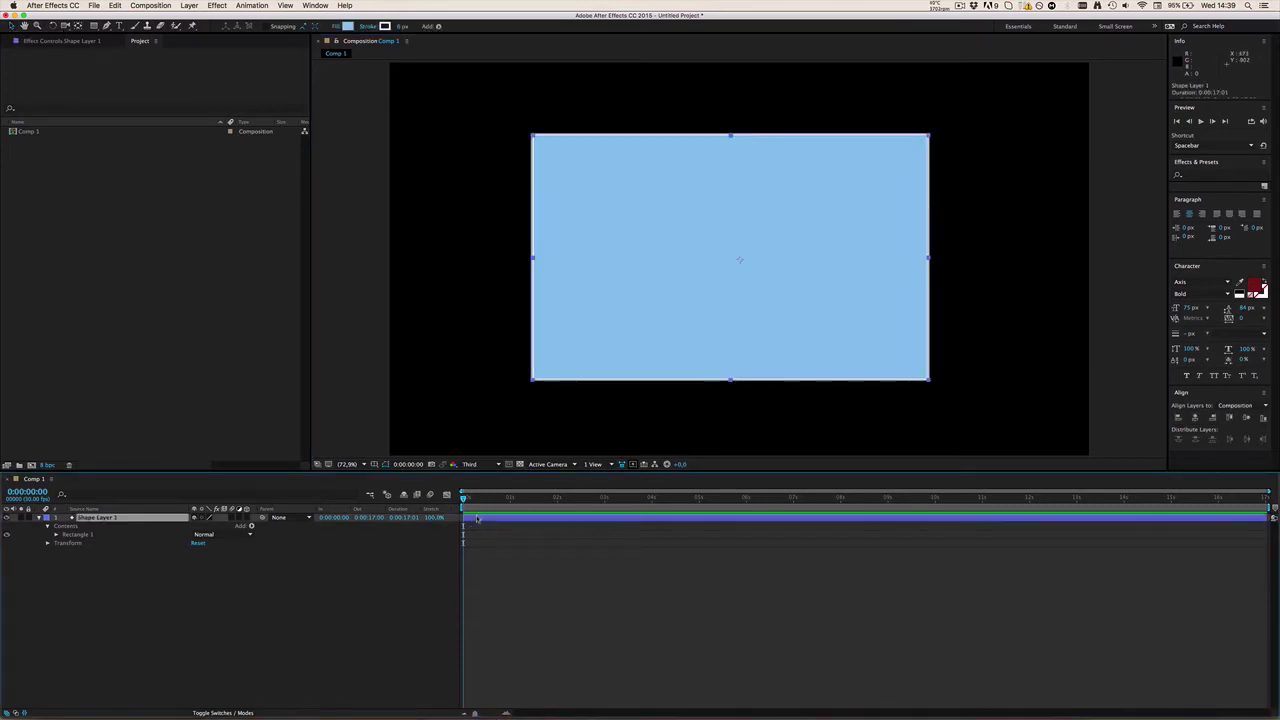
click(501, 541)
click(563, 520)
click(497, 617)
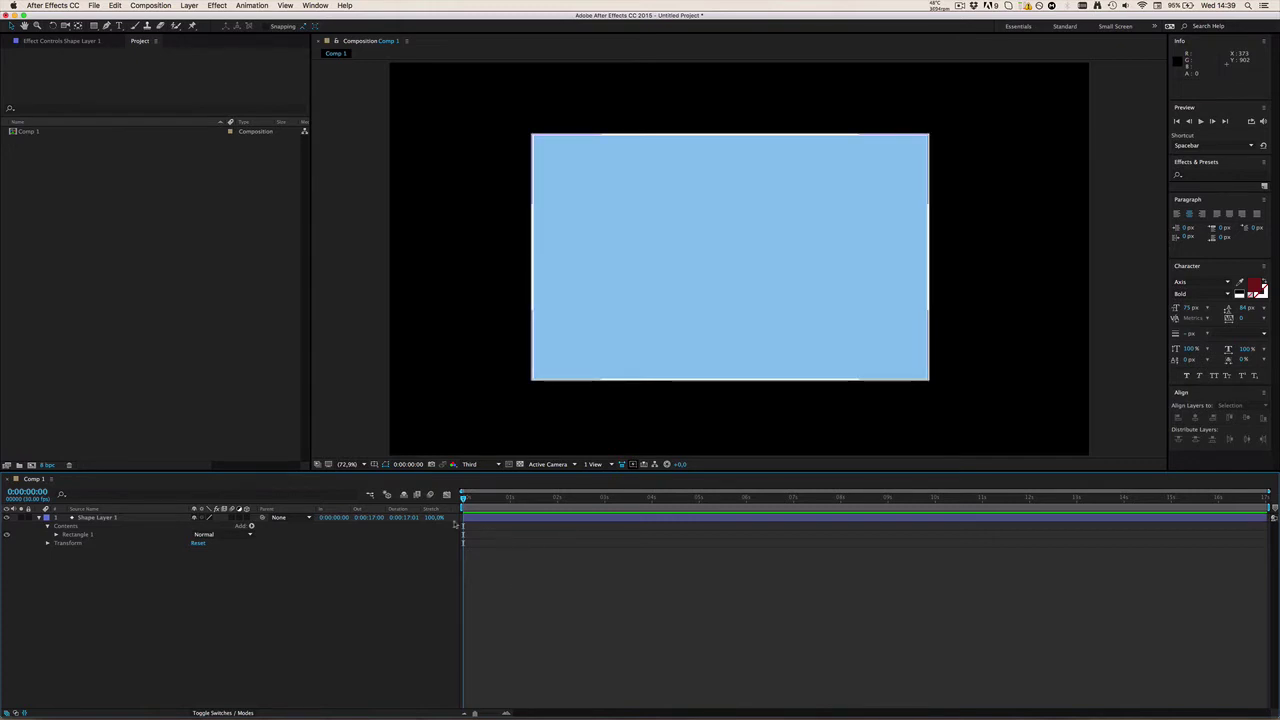
Delete the rectangle's shape layer from the composition.
click(105, 518)
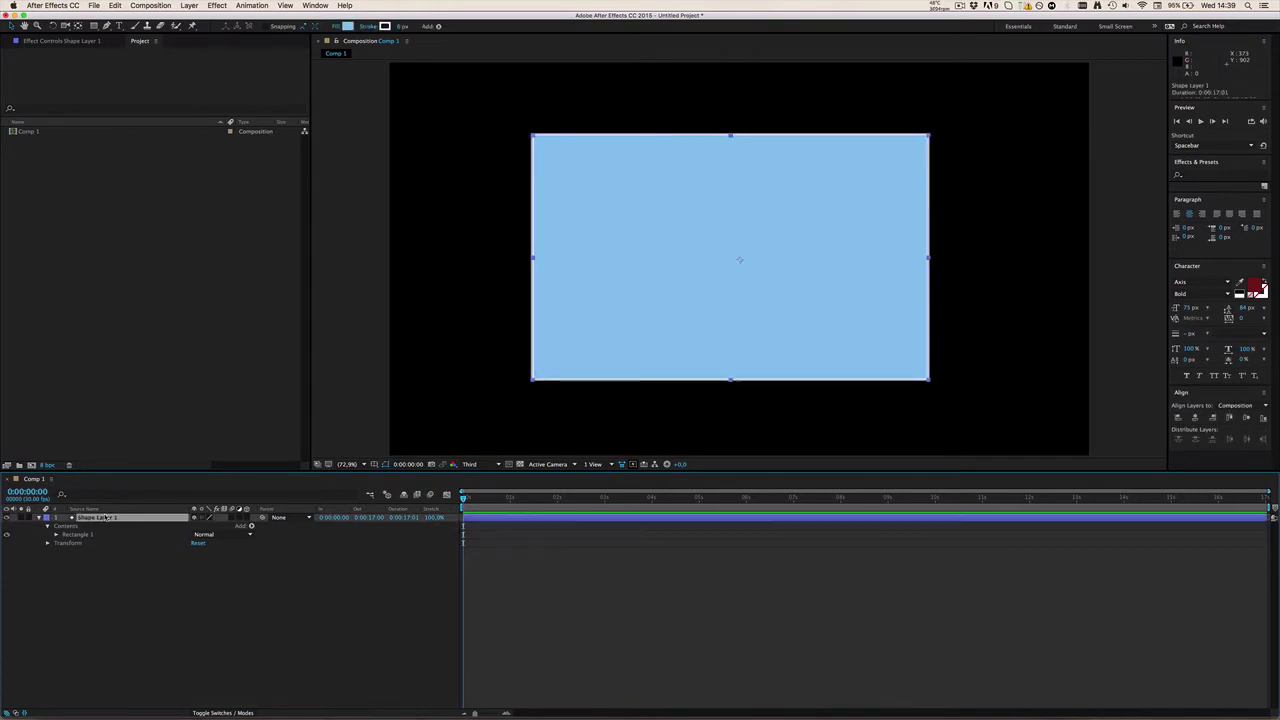
key(BackSpace)
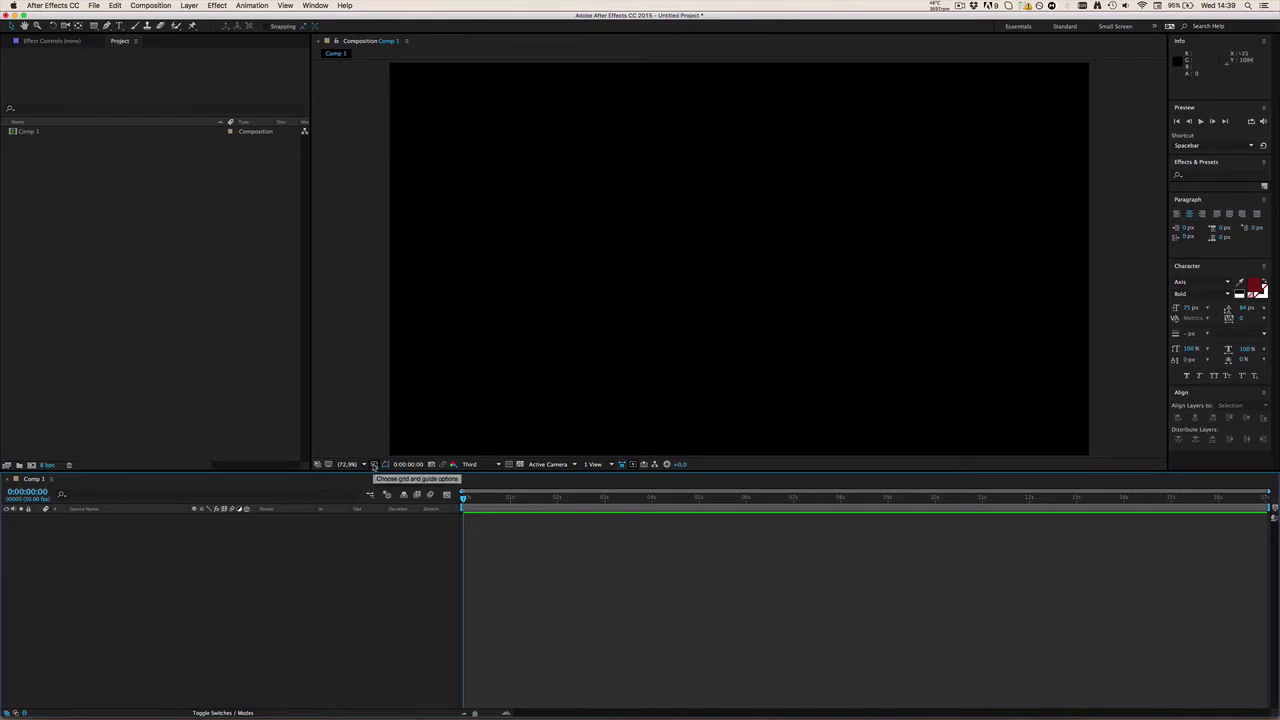
Preview the Title/Action Safe overlay and the Proportional Grid on the empty composition, checking the proportional grid at 100% and 50% zoom.
click(374, 464)
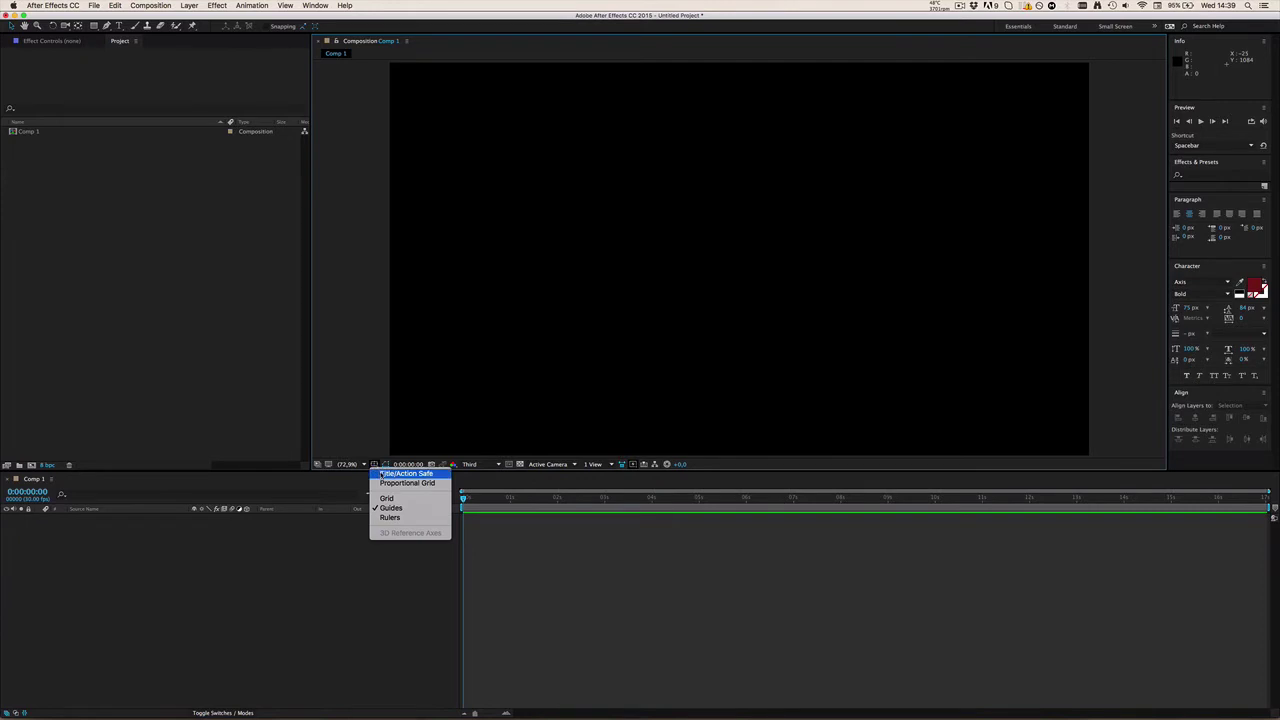
click(406, 473)
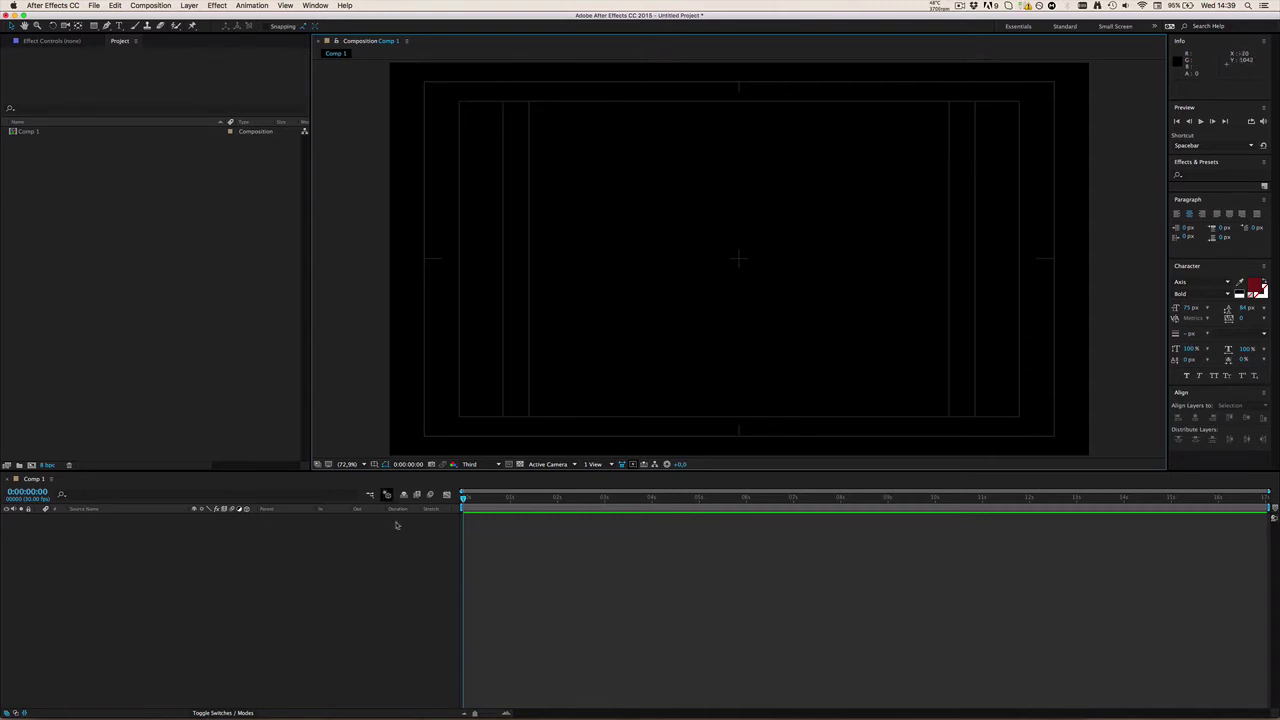
click(374, 464)
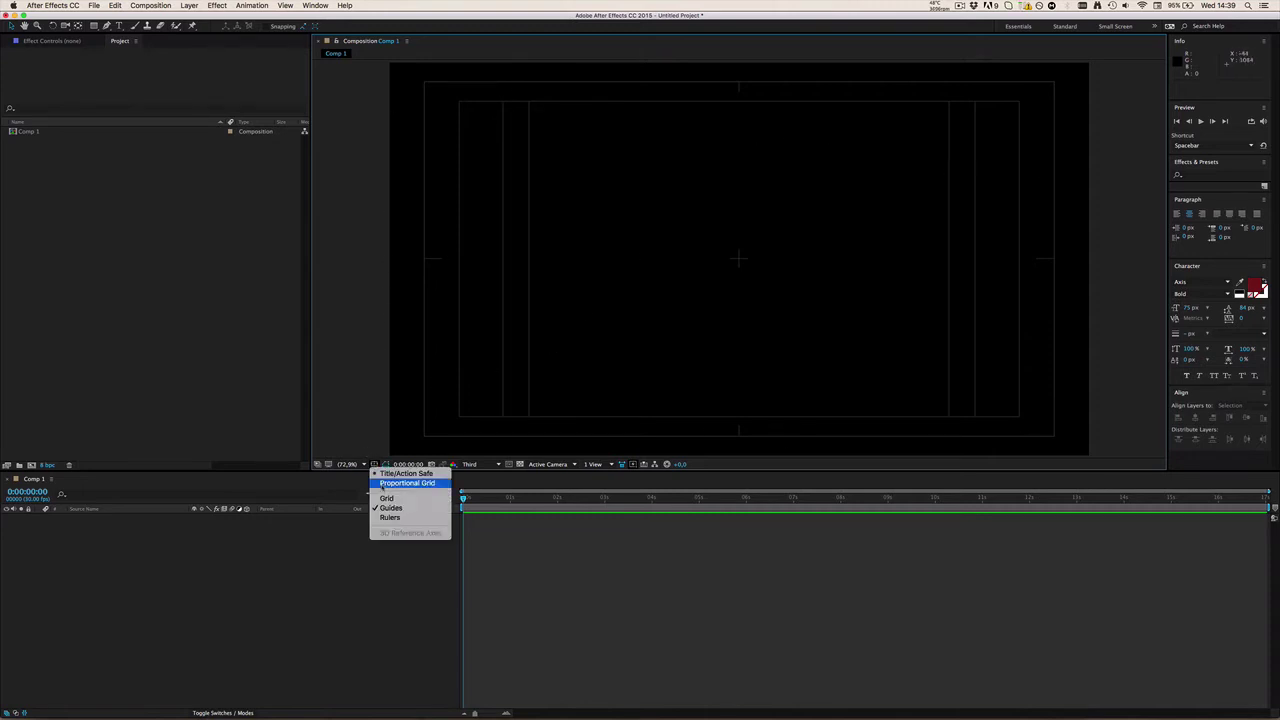
click(385, 484)
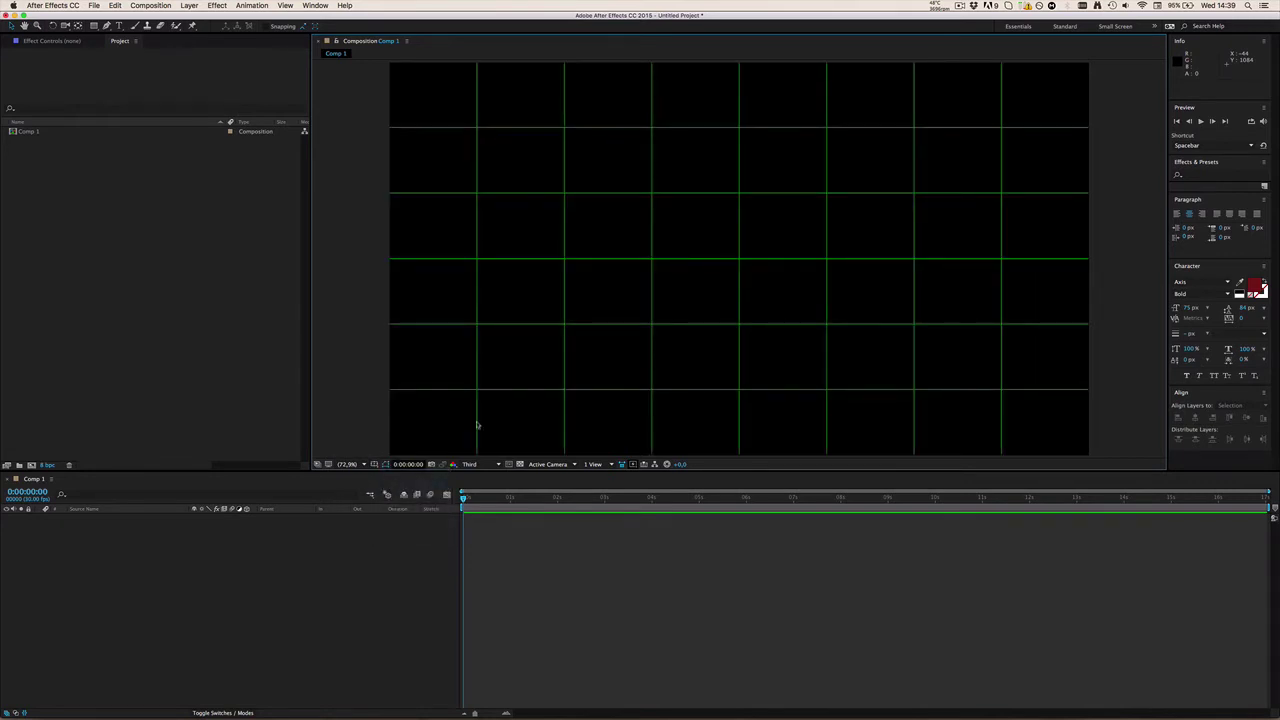
key(slash)
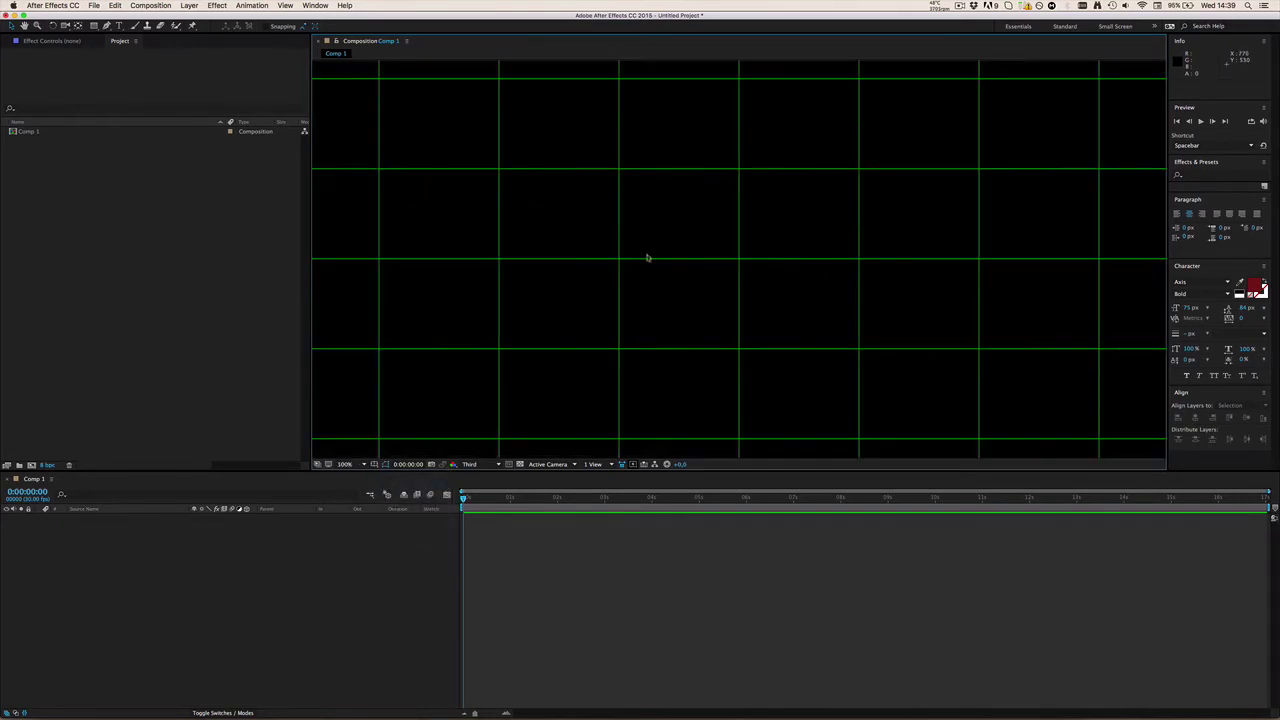
key(comma)
key(comma)
Change the composition overlay to Title/Action Safe and show the fine Grid along with it.
click(374, 464)
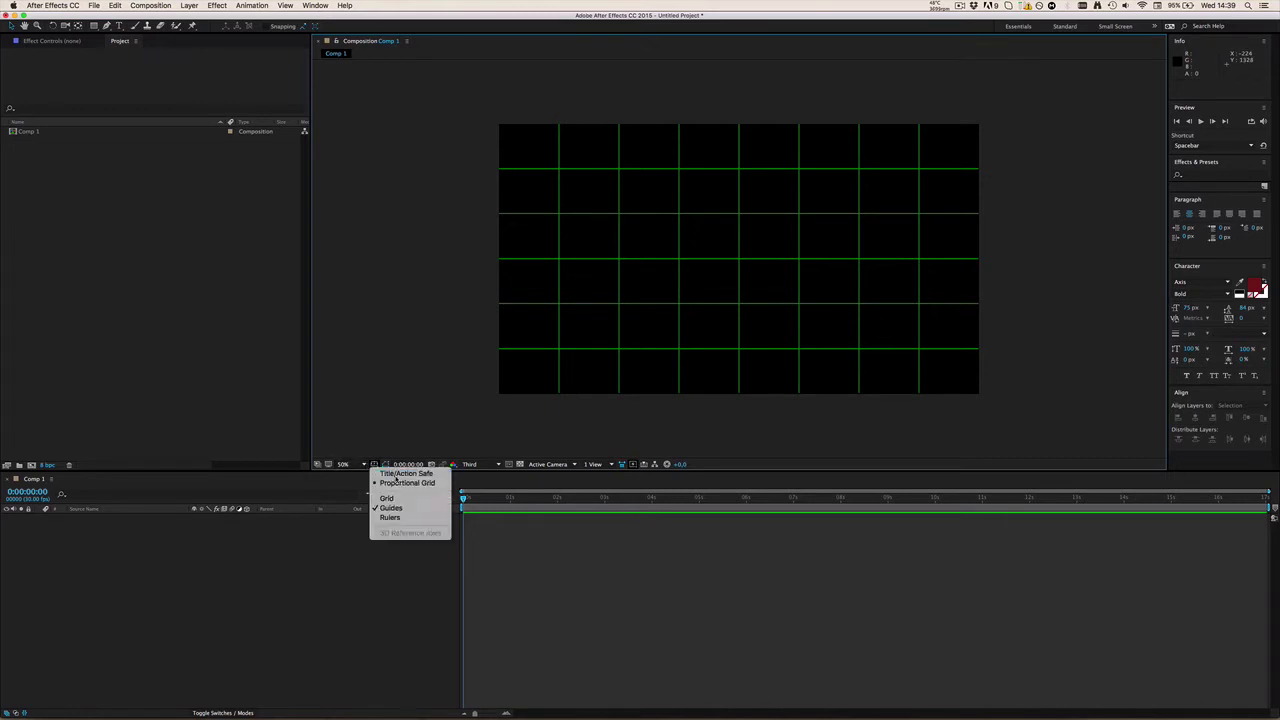
click(398, 474)
click(374, 464)
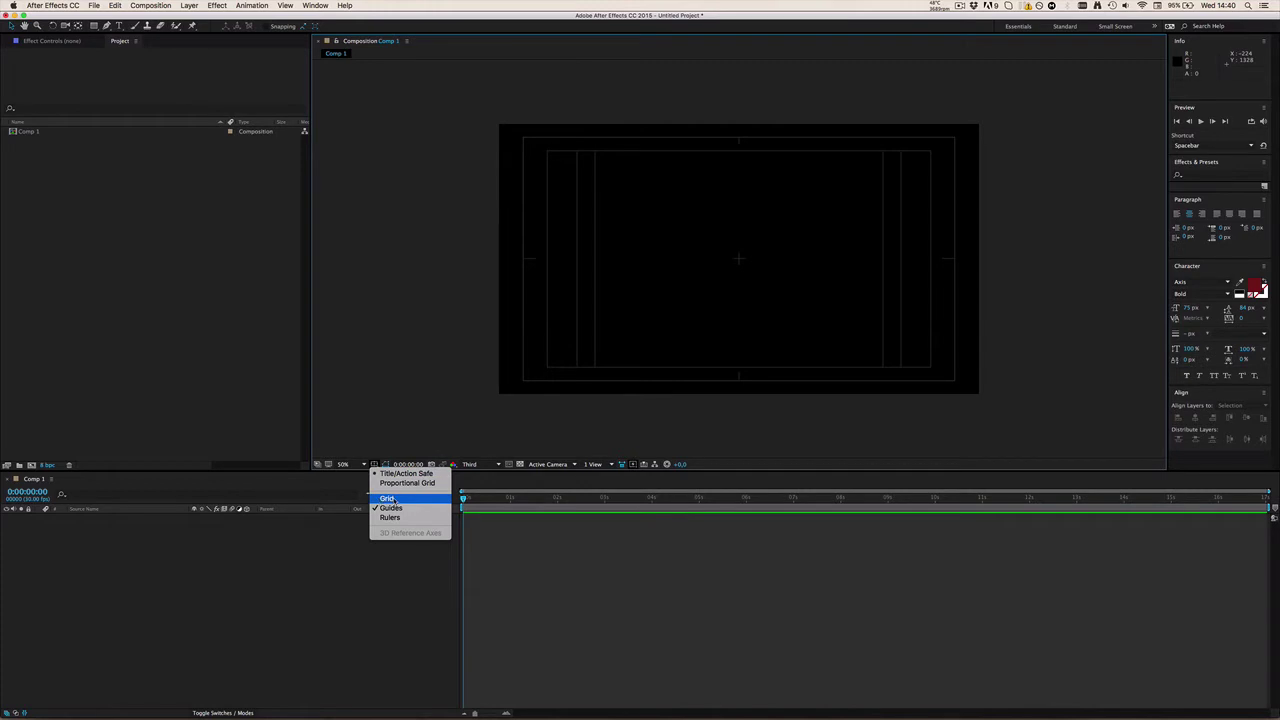
click(388, 498)
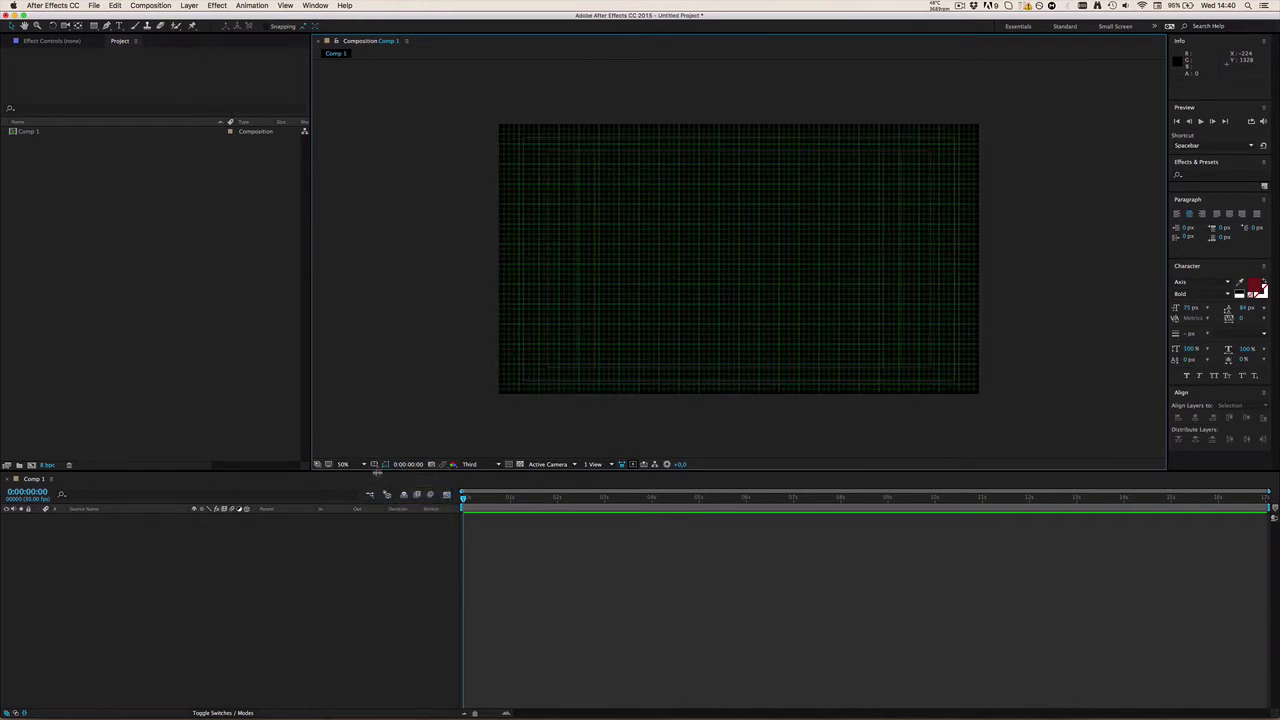
Toggle the composition's fine grid off and on twice.
key(super)
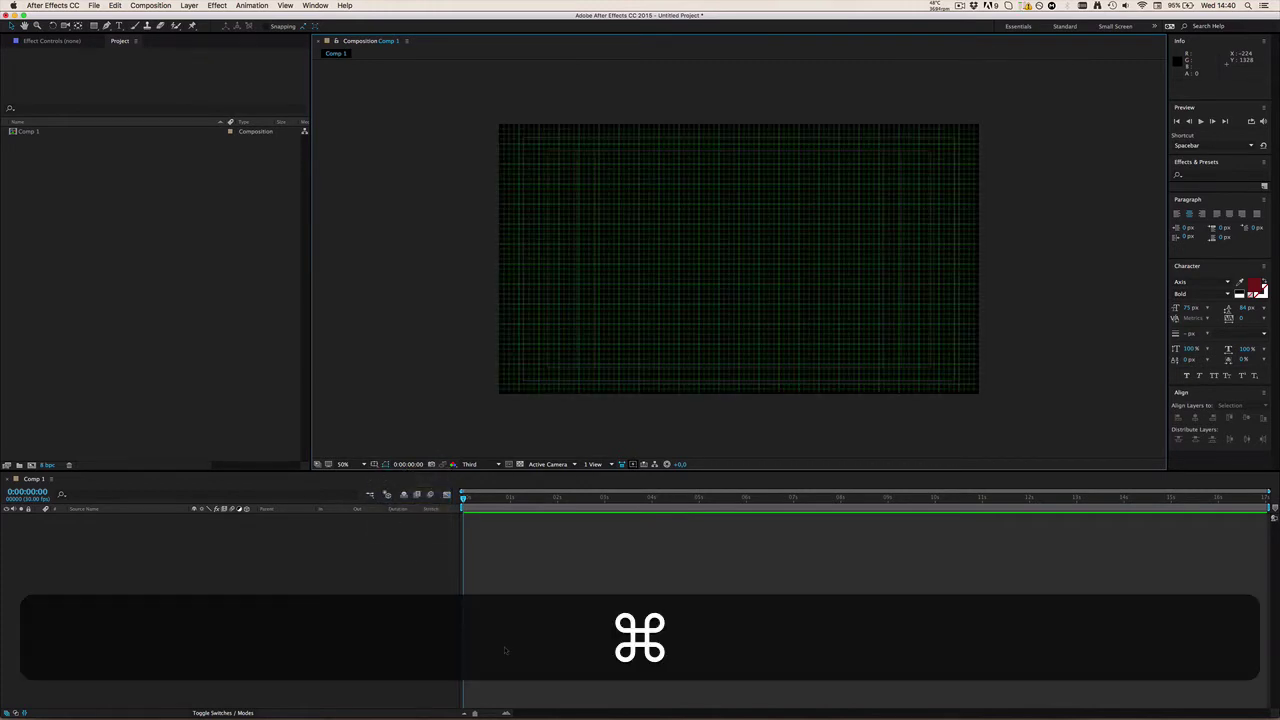
key(shift)
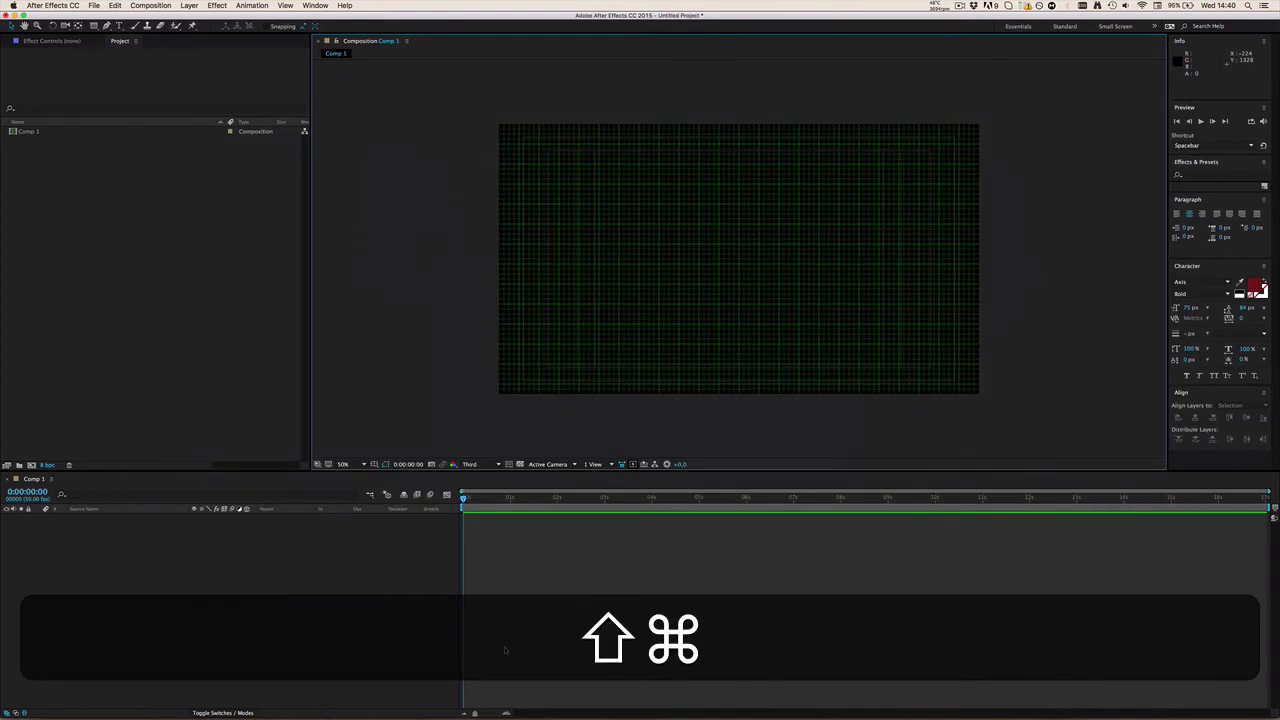
key(super+shift+numbersign)
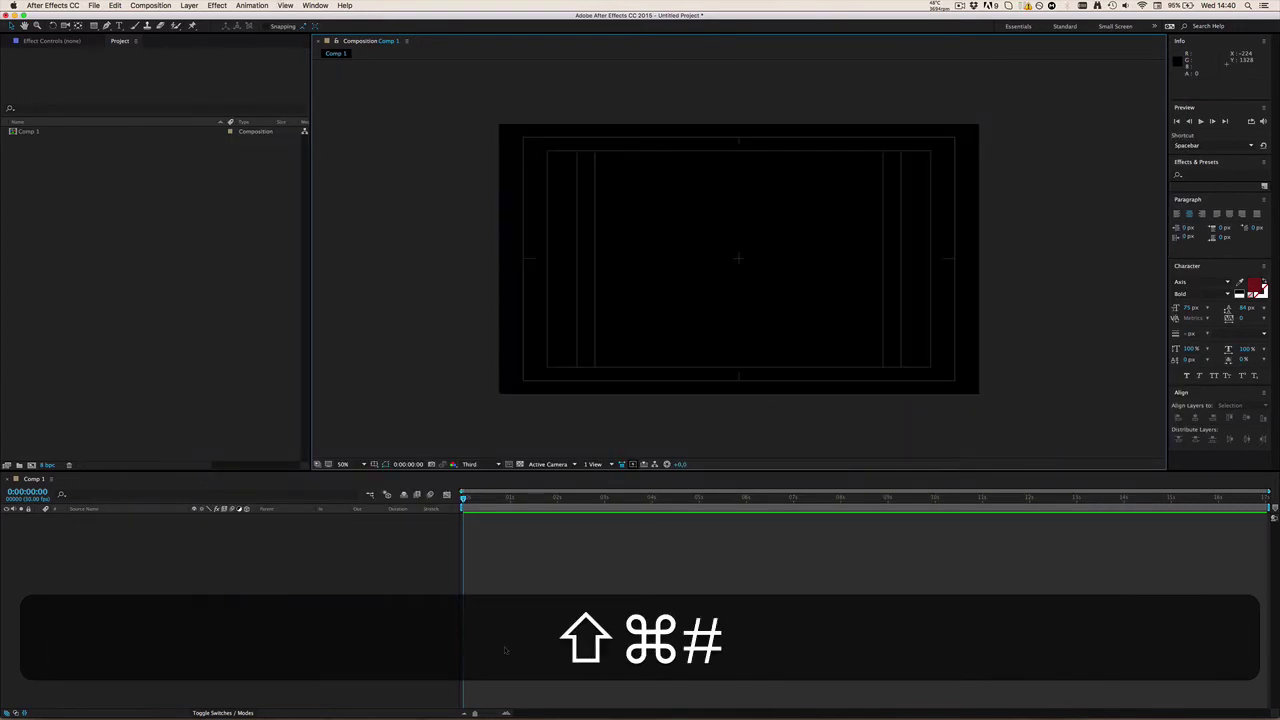
key(super+shift+numbersign)
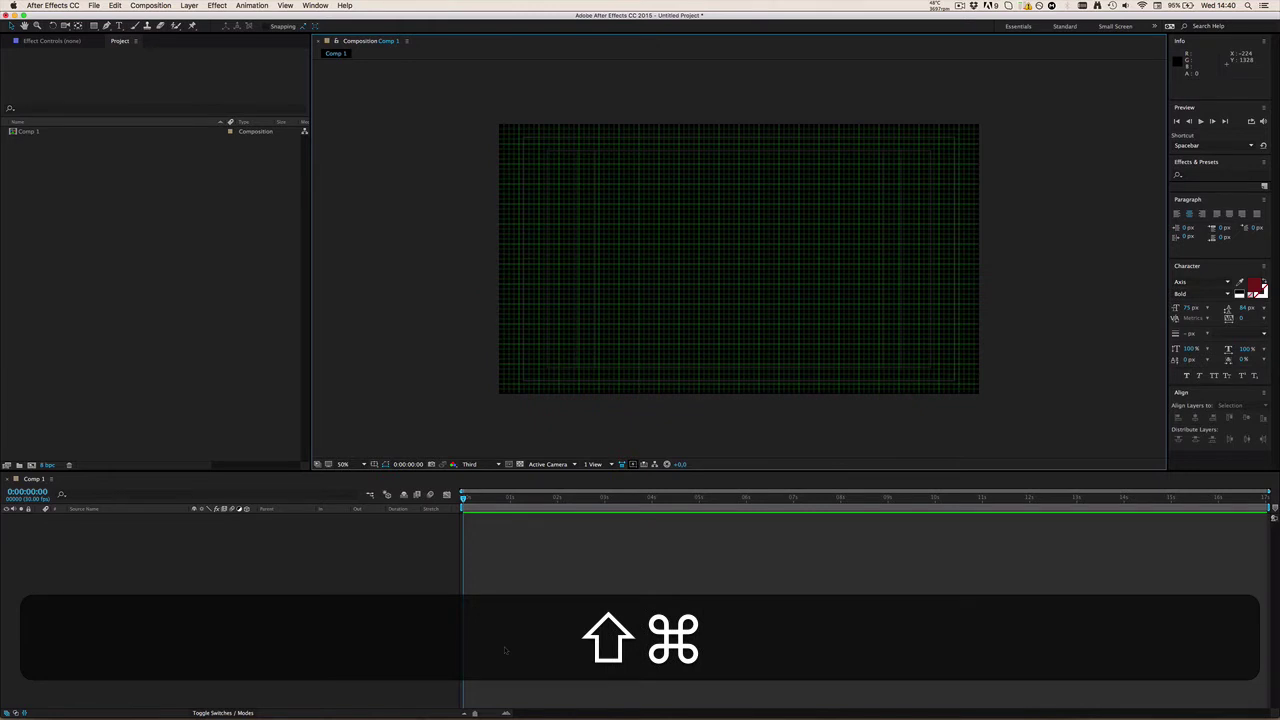
key(super+shift+numbersign)
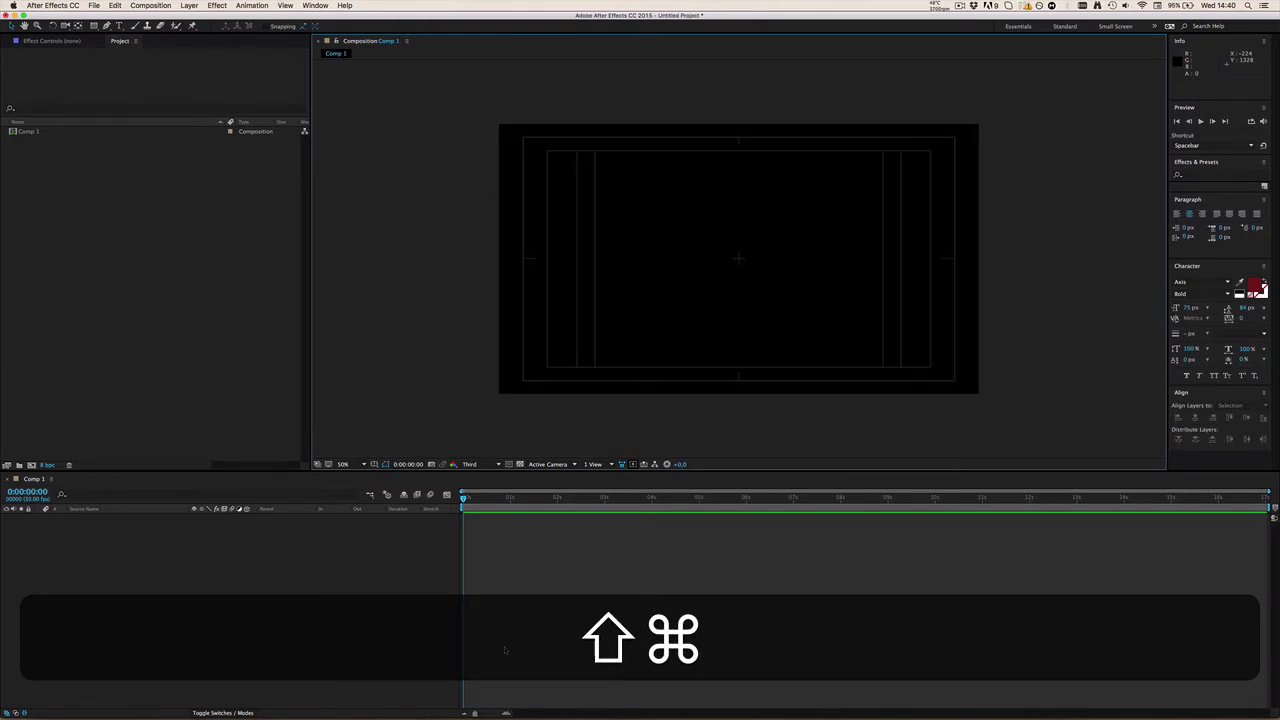
key(super+shift+numbersign)
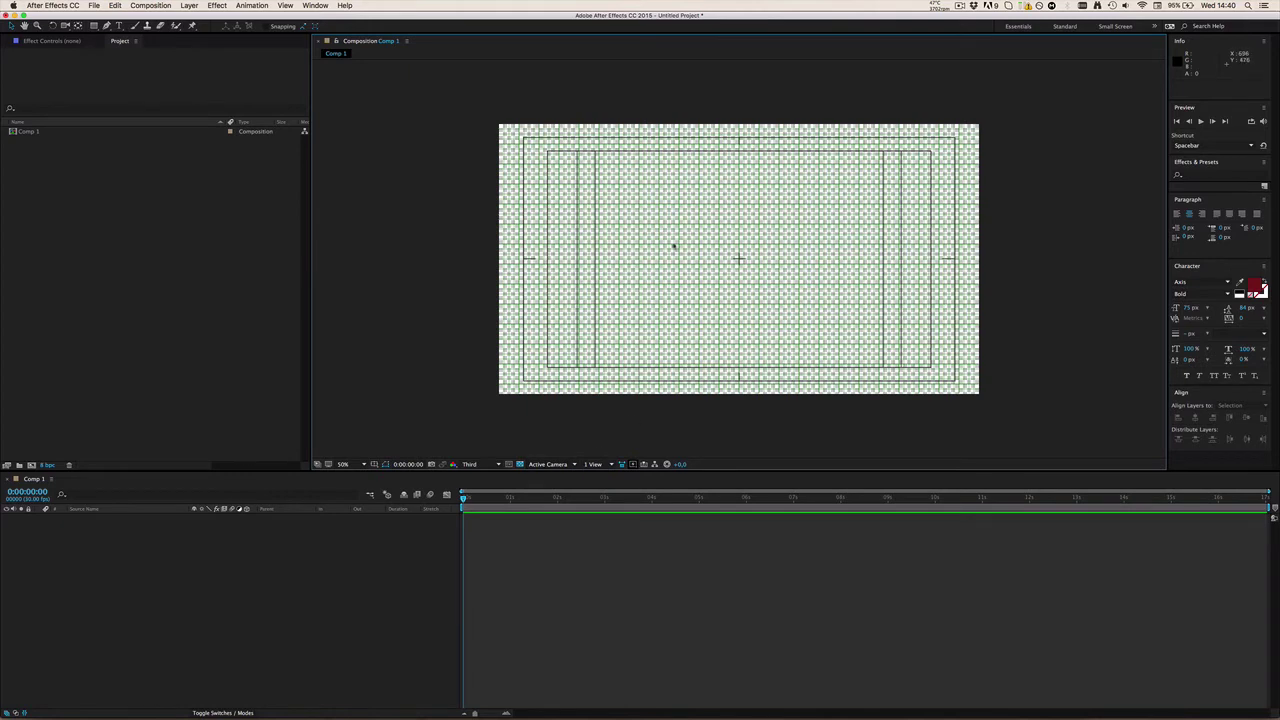
Examine the grid and center mark at 100% magnification and look through the view's guide and grid options.
scroll(674, 248, up, 2)
scroll(745, 265, down, 2)
scroll(752, 271, up, 2)
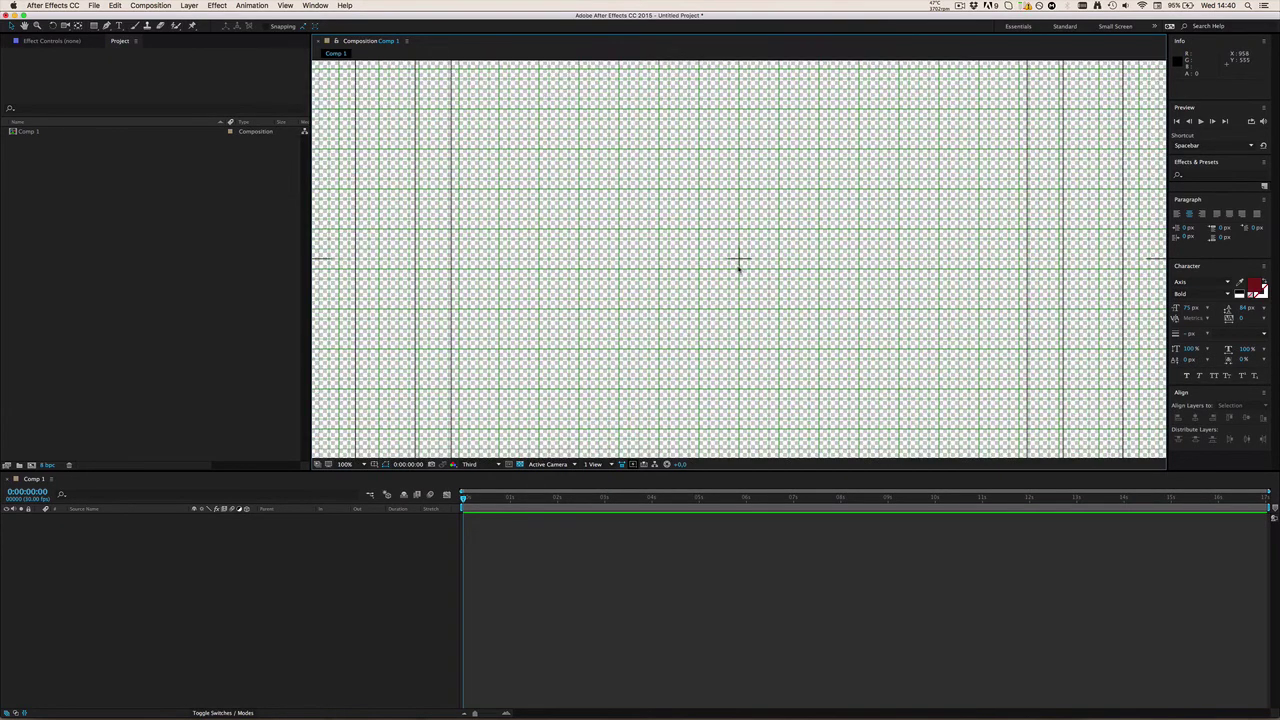
click(314, 6)
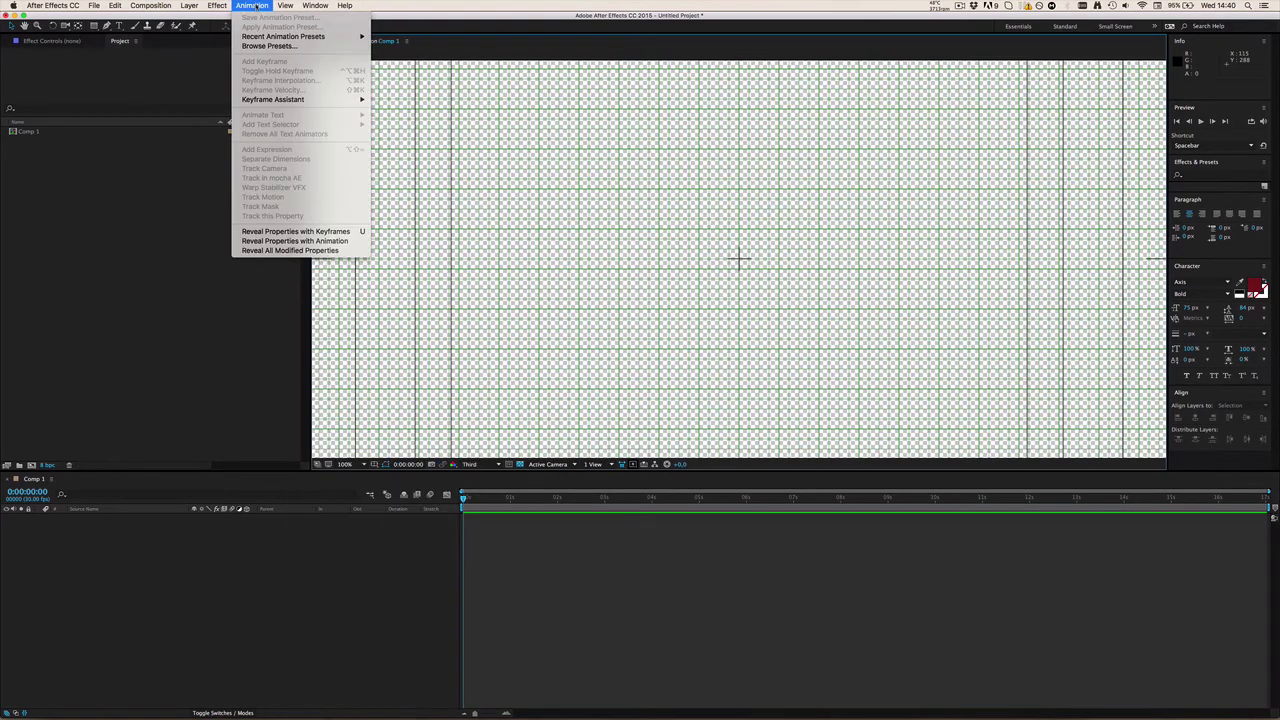
mouse_move(286, 6)
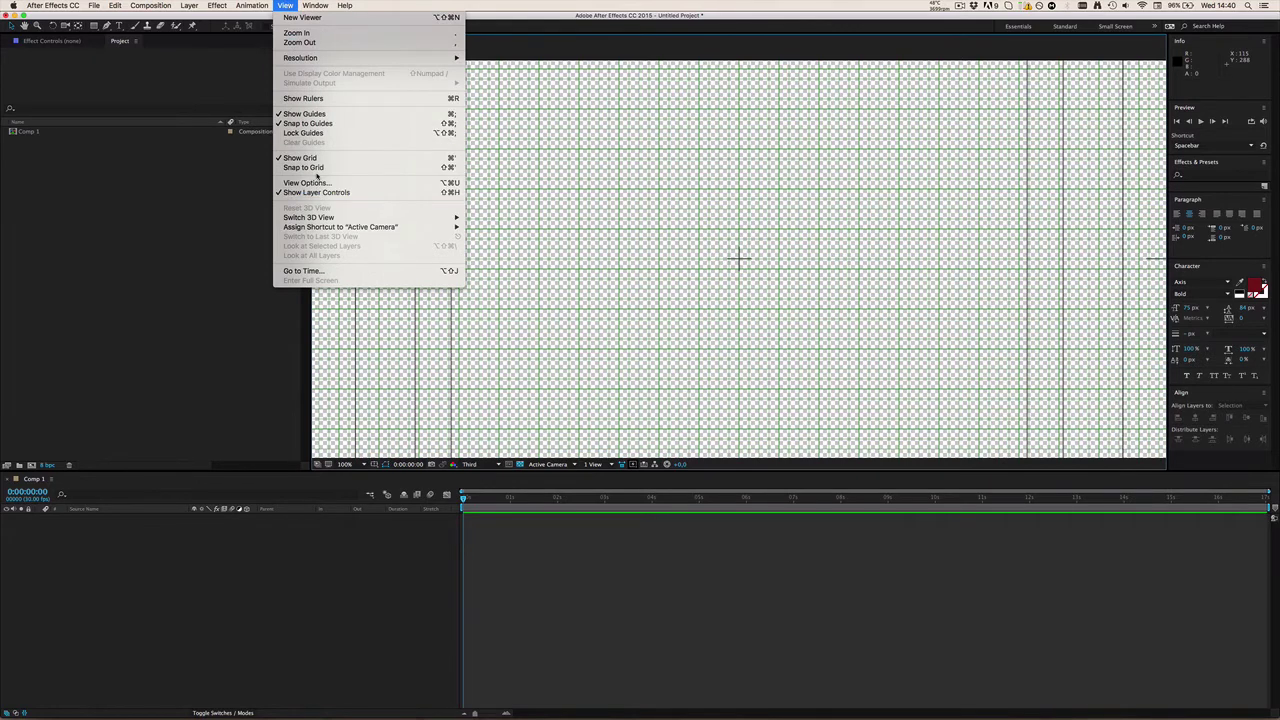
click(316, 172)
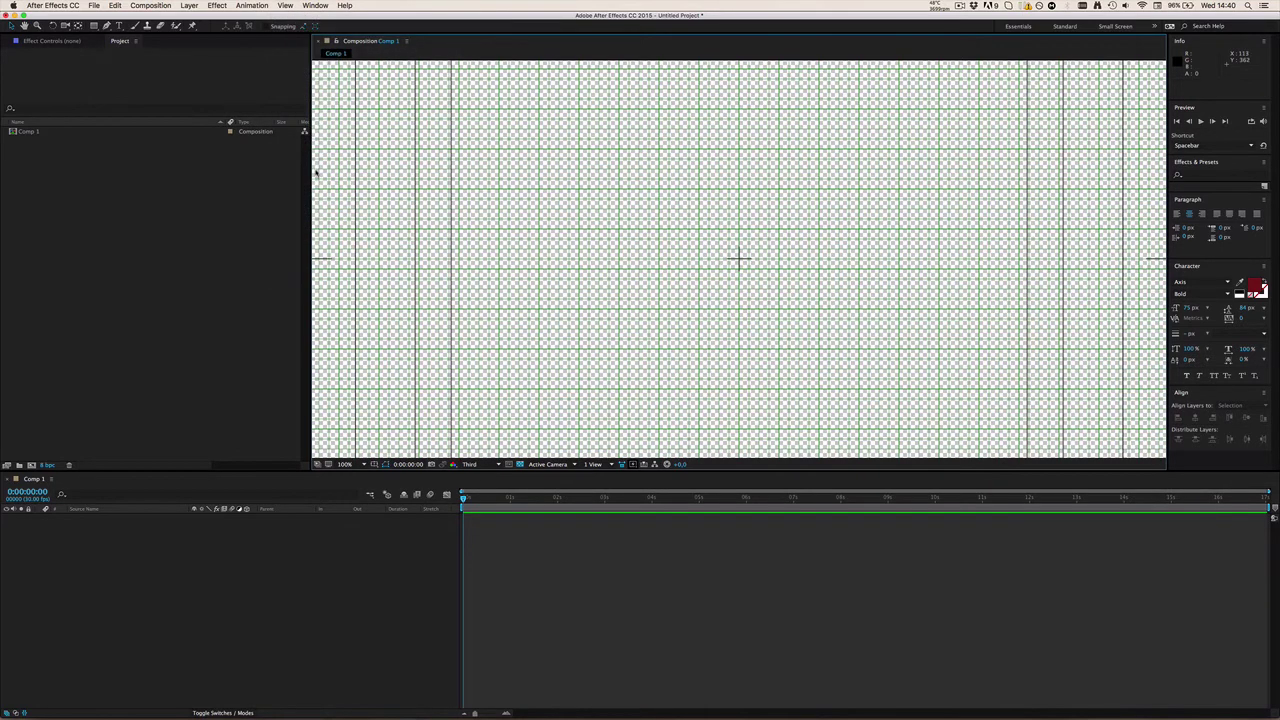
Draw a light-blue square about 240 px wide along the grid lines at the upper left of the center mark and delete its layer.
click(95, 25)
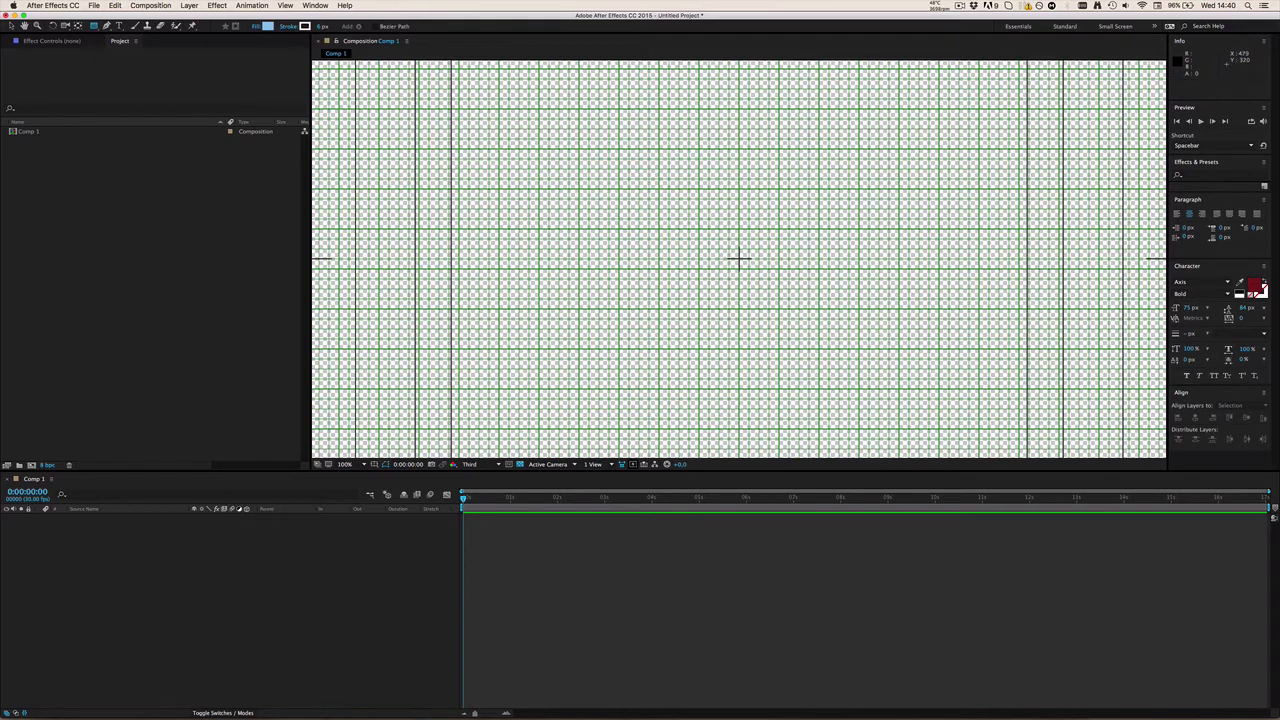
mouse_move(498, 148)
mouse_down()
mouse_move(591, 246)
mouse_move(637, 209)
mouse_move(680, 248)
mouse_move(726, 326)
mouse_move(806, 391)
mouse_move(757, 429)
mouse_move(700, 420)
mouse_move(619, 269)
mouse_up()
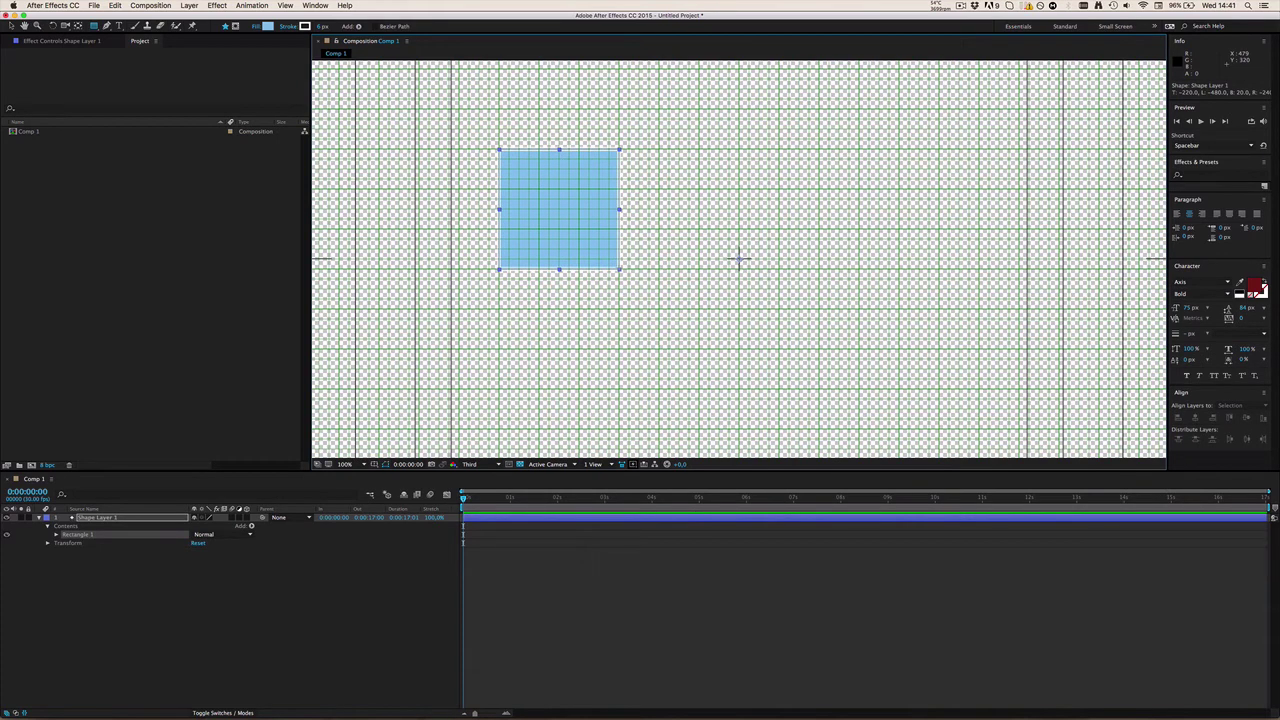
click(127, 517)
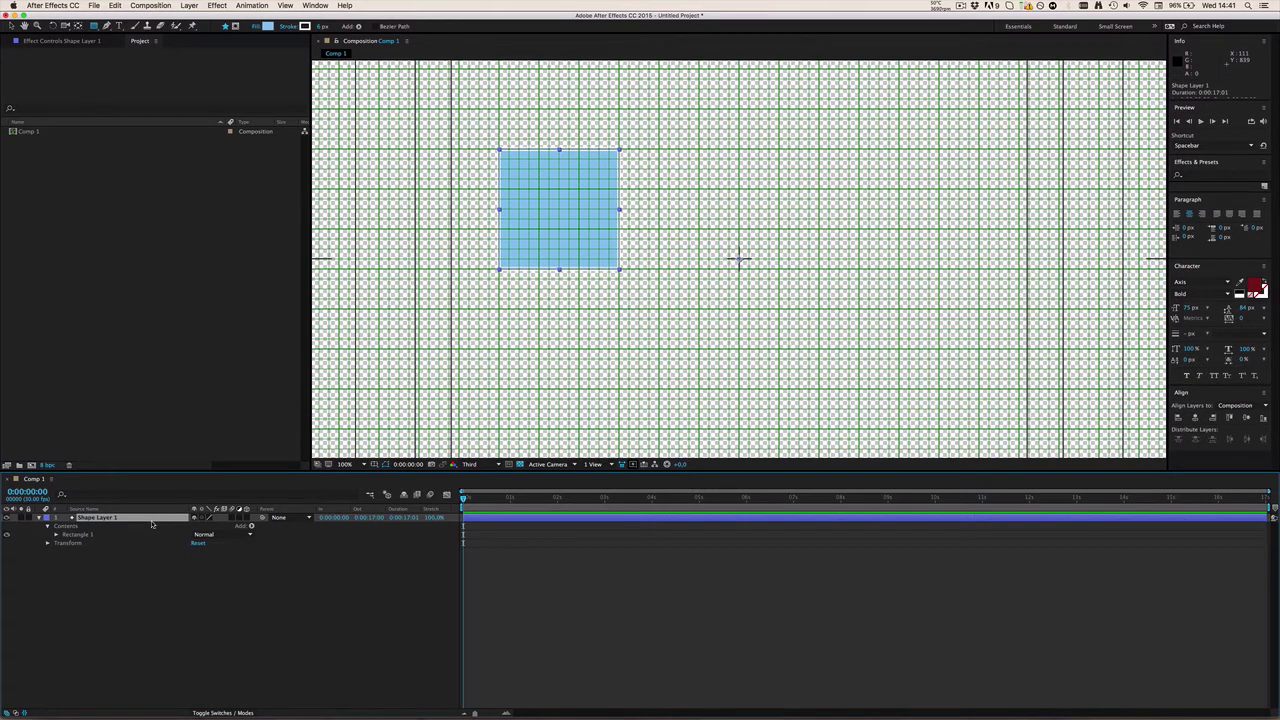
key(BackSpace)
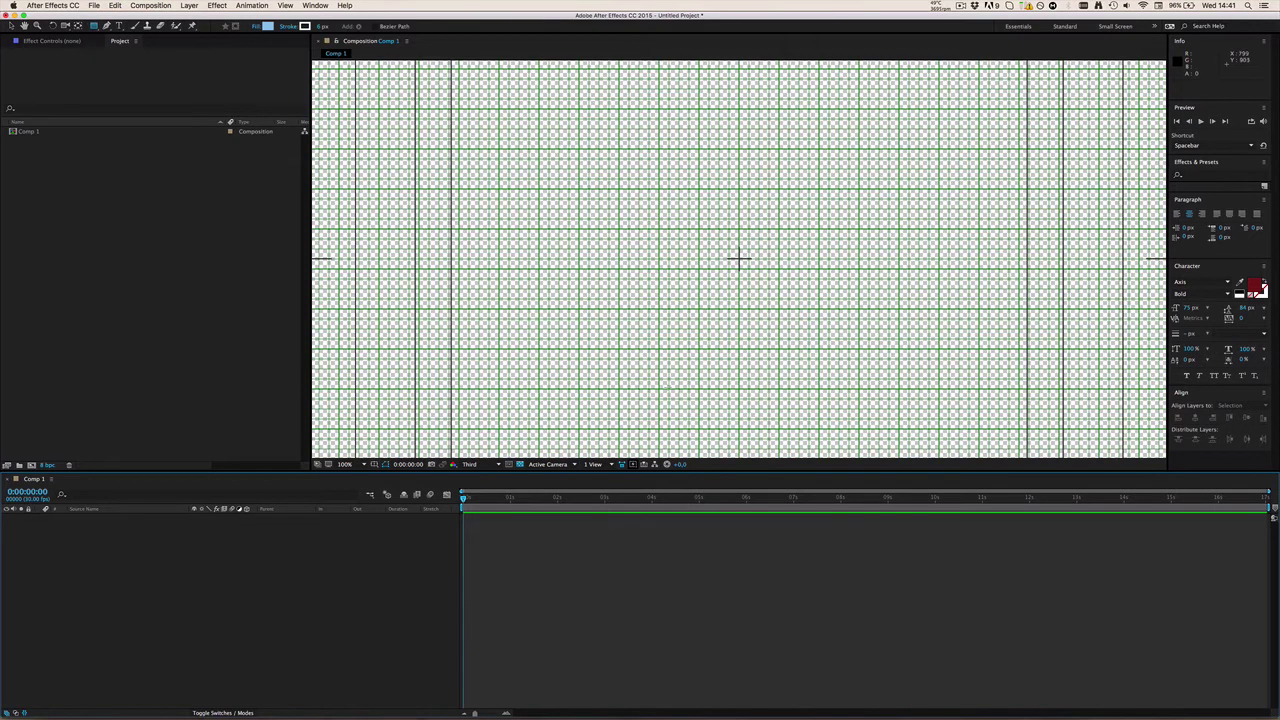
Hide the fine grid over the composition, leaving the safe-area guides on at 50% magnification.
scroll(740, 258, down, 2)
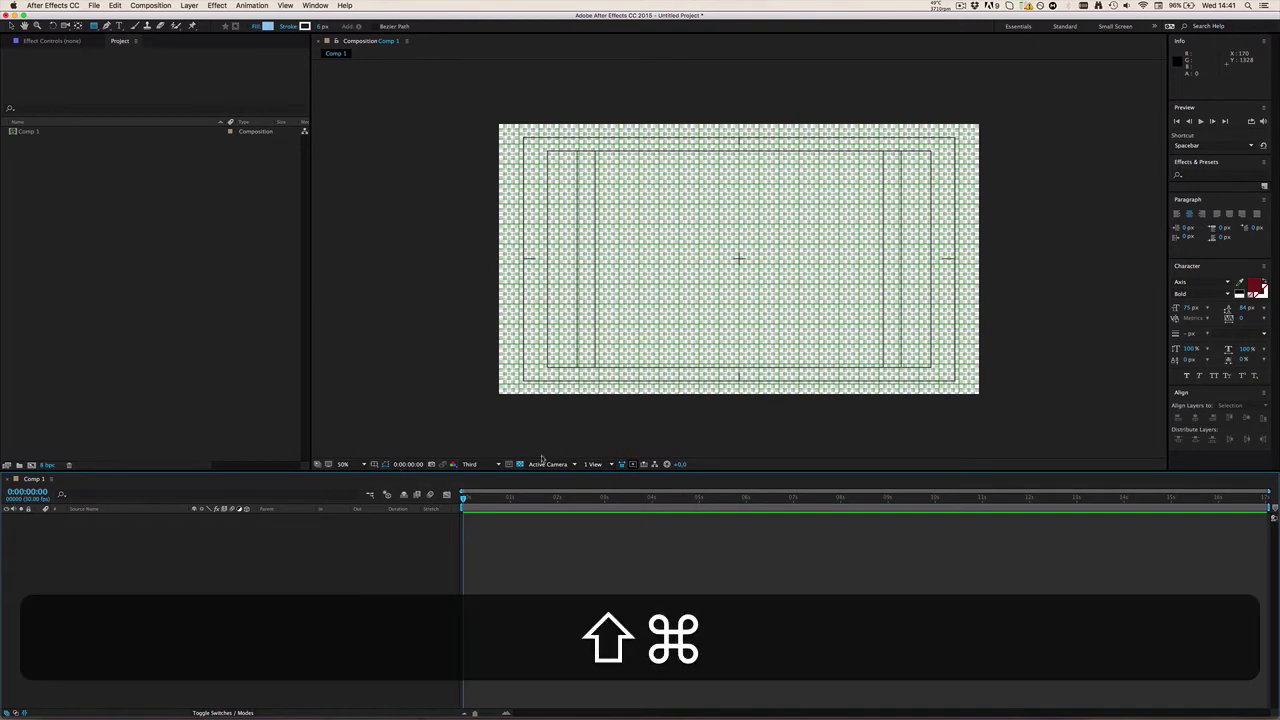
key(shift+super+numbersign)
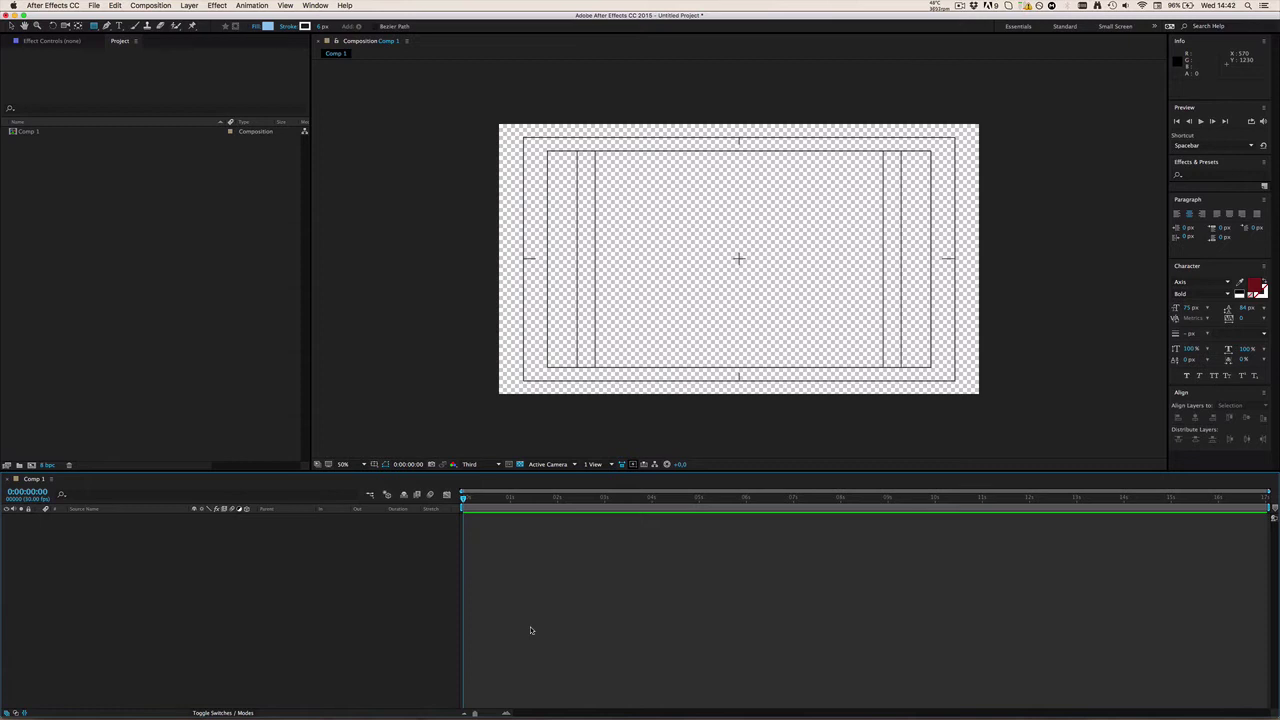
key(super+y)
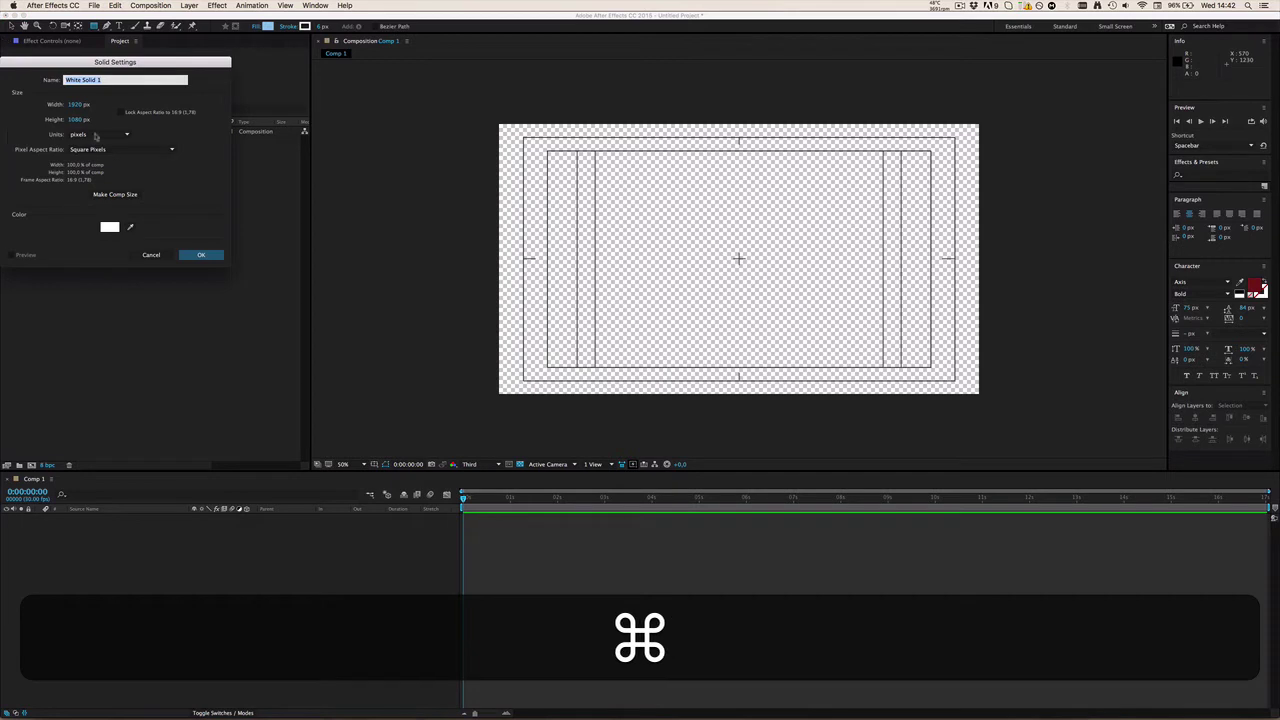
click(150, 255)
click(188, 5)
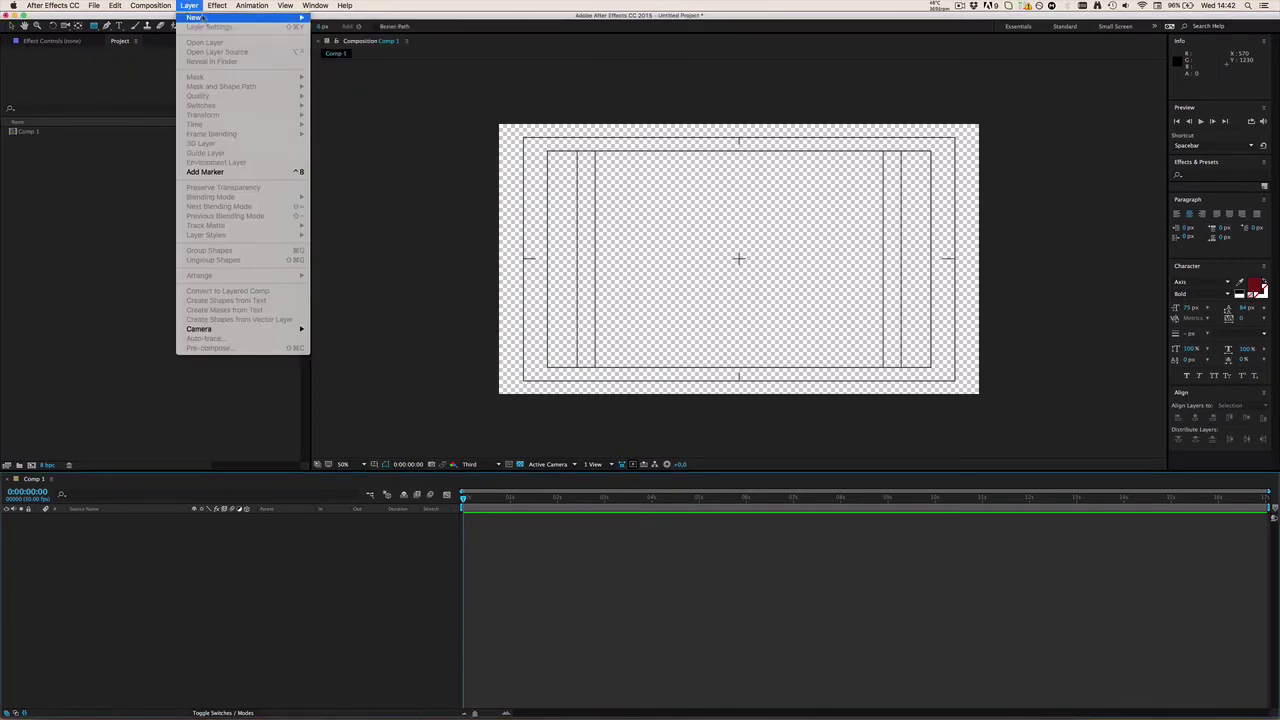
key(Escape)
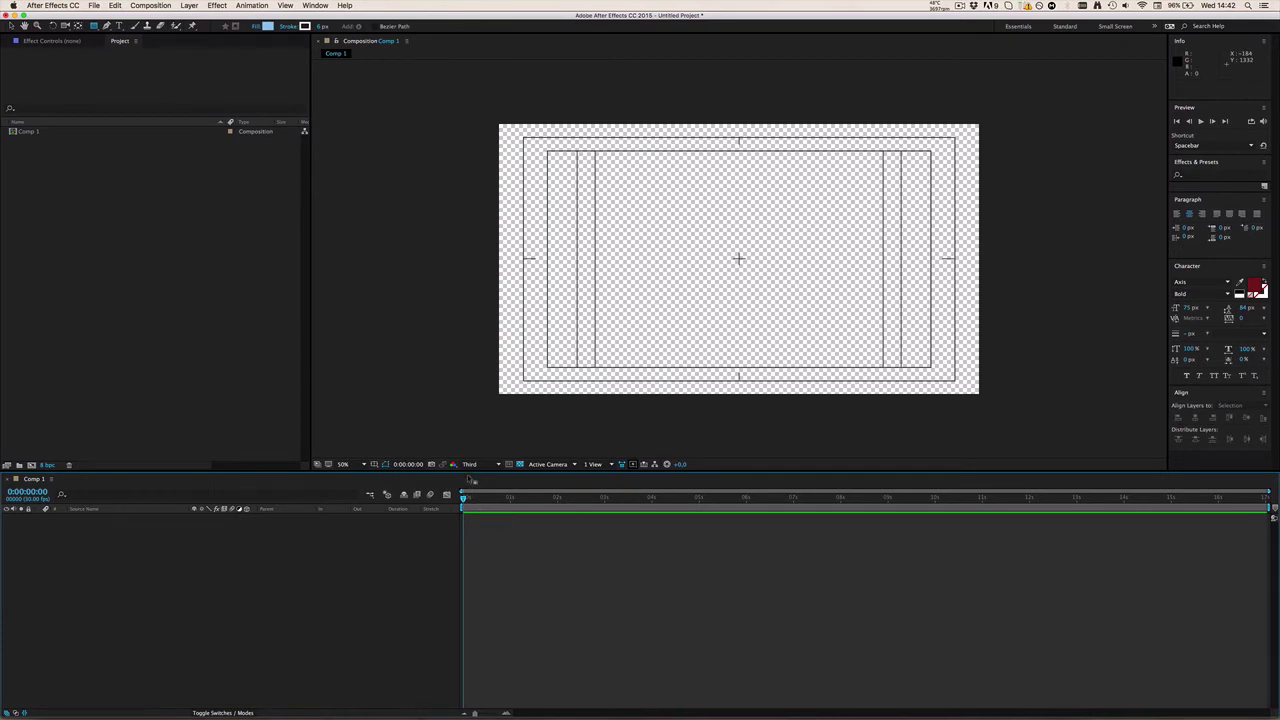
Create a white solid layer matched to the composition size of 1920 × 1080 px.
key(super+y)
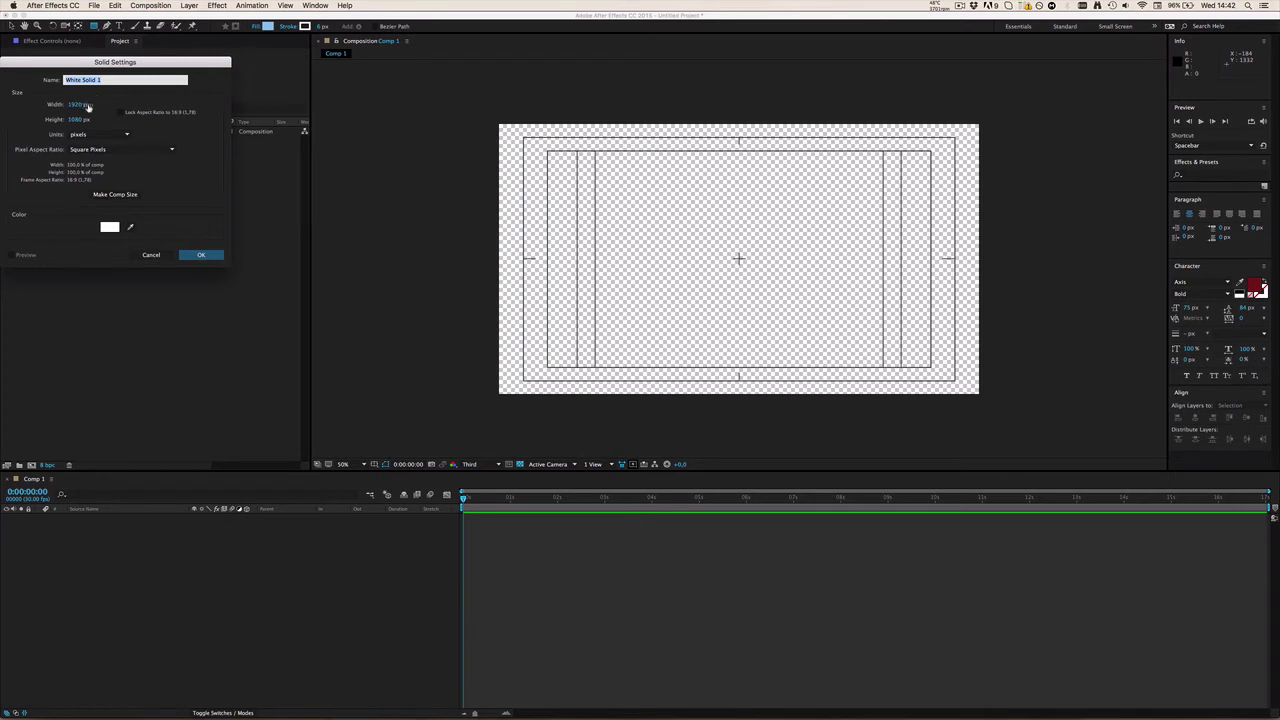
mouse_move(88, 104)
mouse_down()
mouse_move(16, 95)
mouse_move(100, 123)
mouse_up()
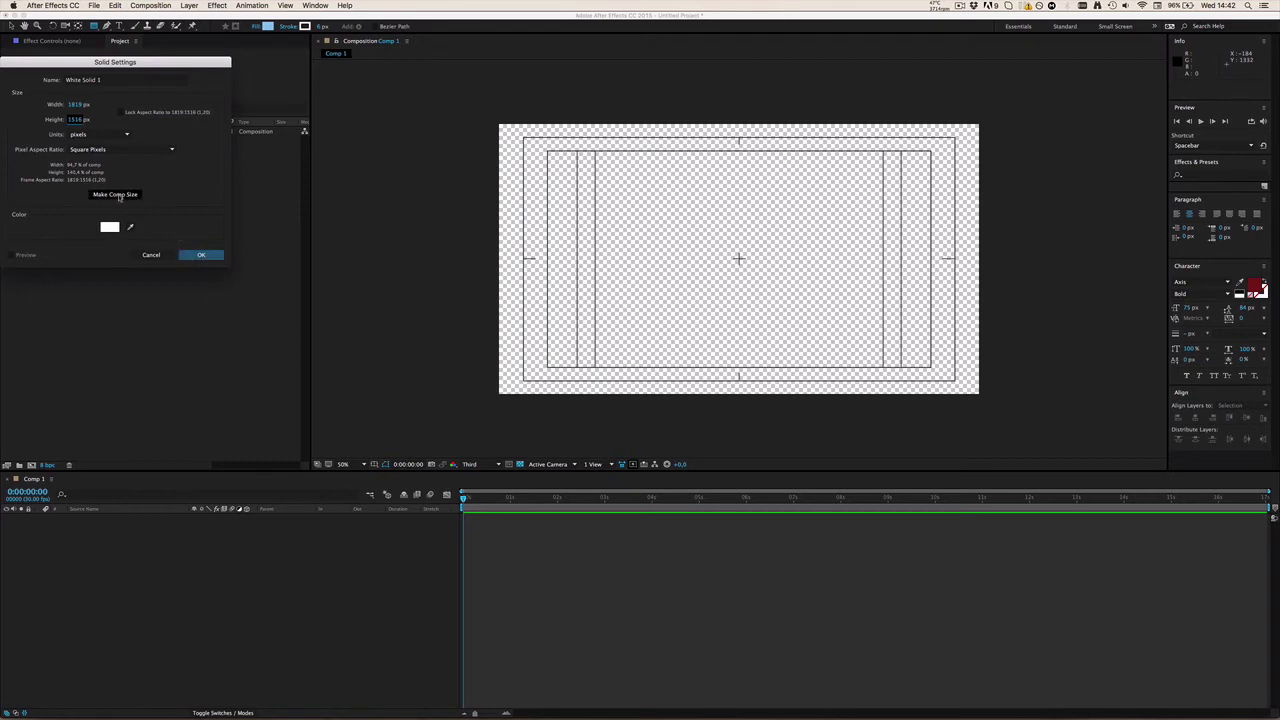
click(112, 195)
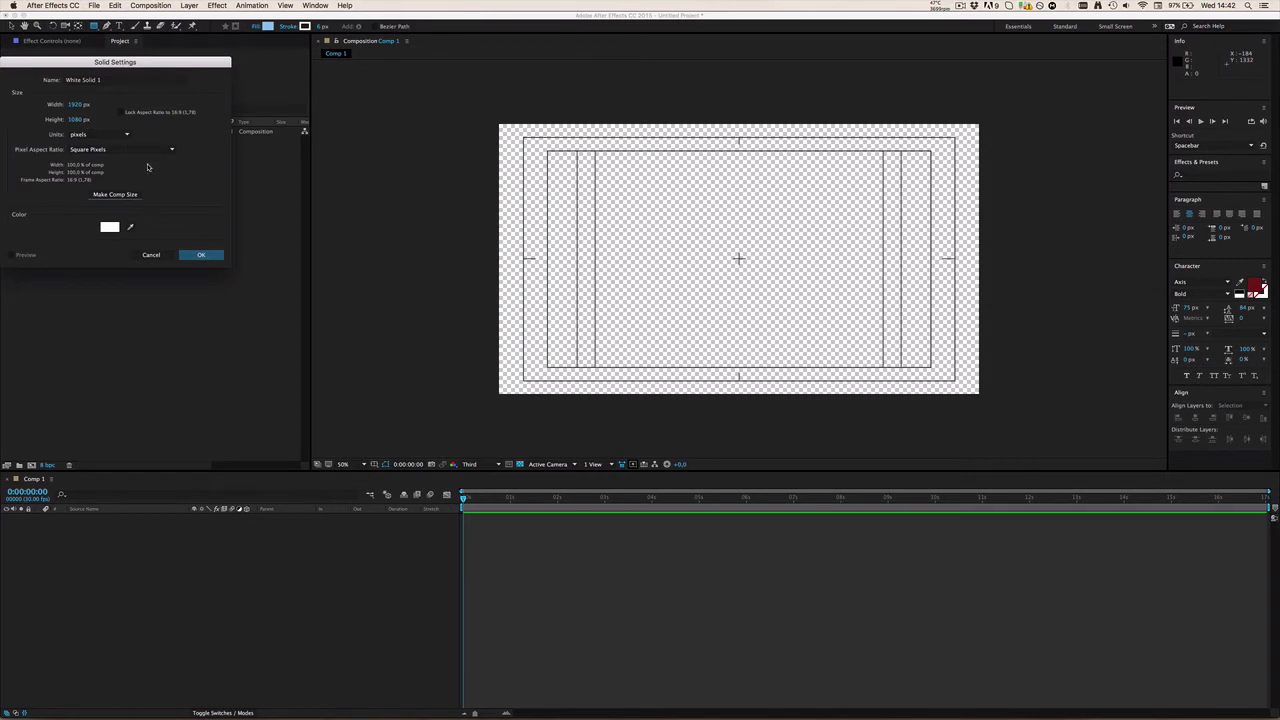
click(192, 256)
click(110, 228)
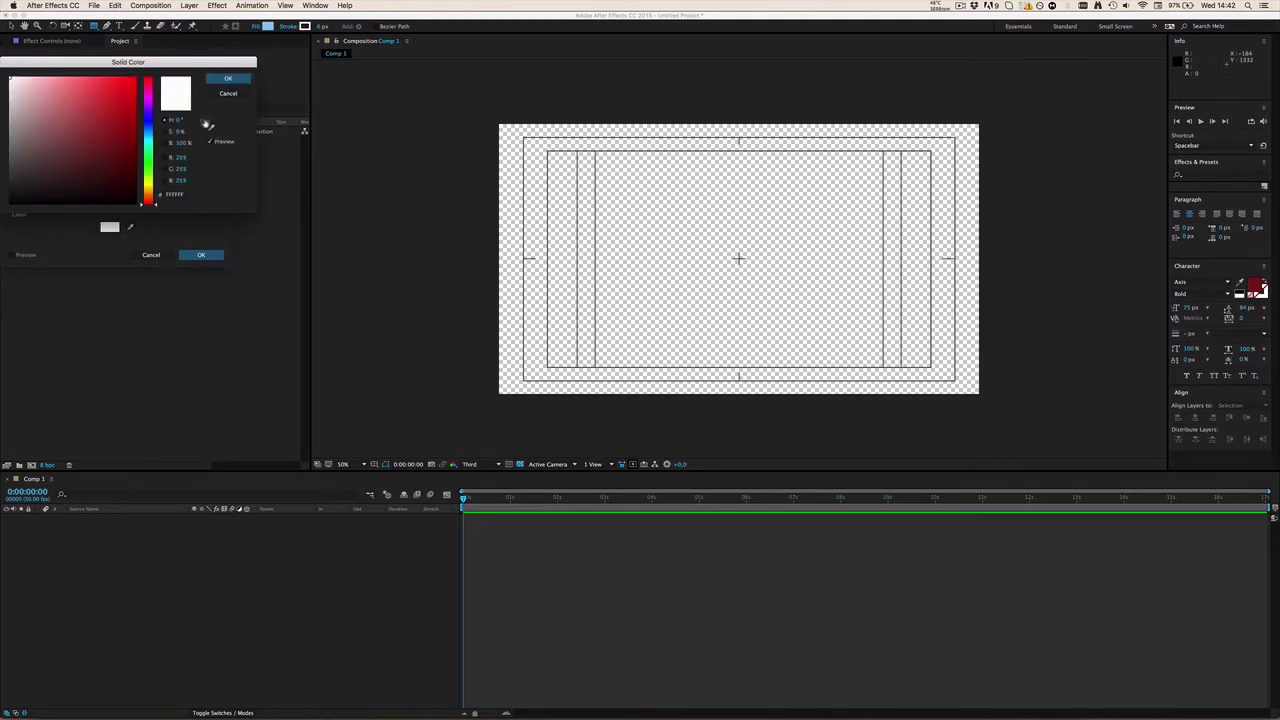
click(228, 81)
click(201, 255)
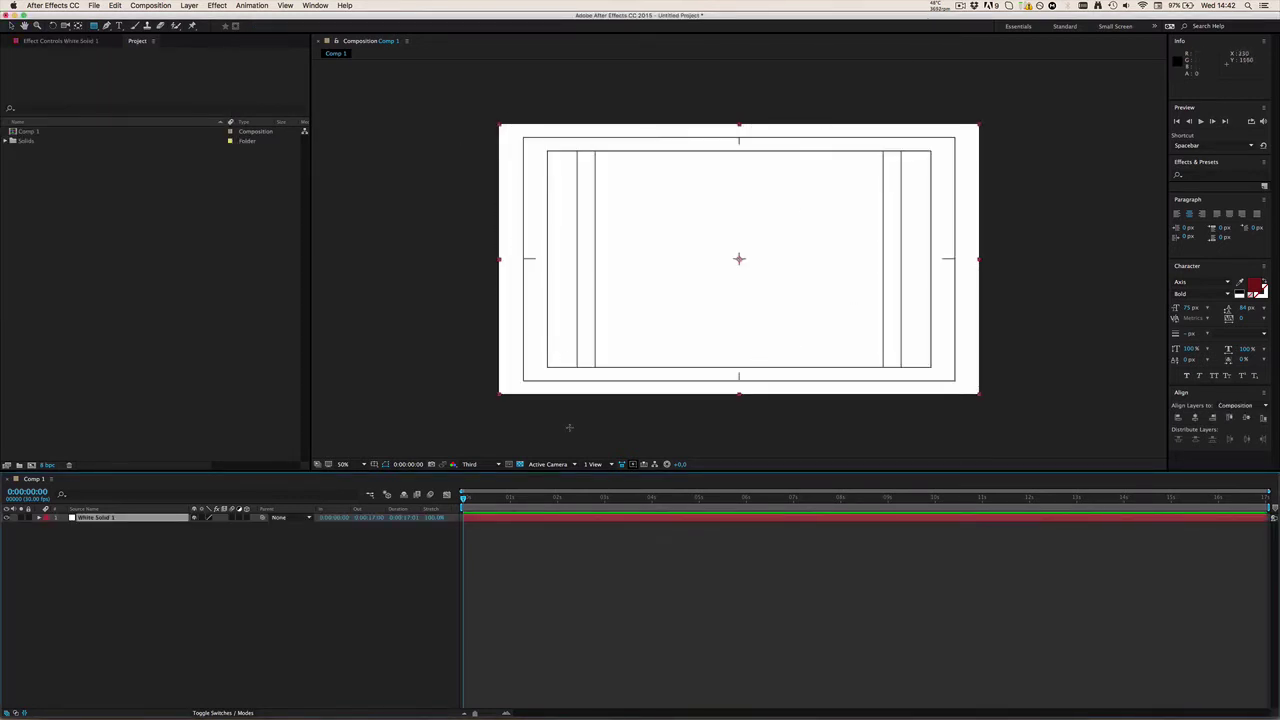
Deselect the white solid layer and toggle its visibility off and on once.
click(583, 545)
click(60, 517)
click(163, 558)
click(120, 521)
click(210, 528)
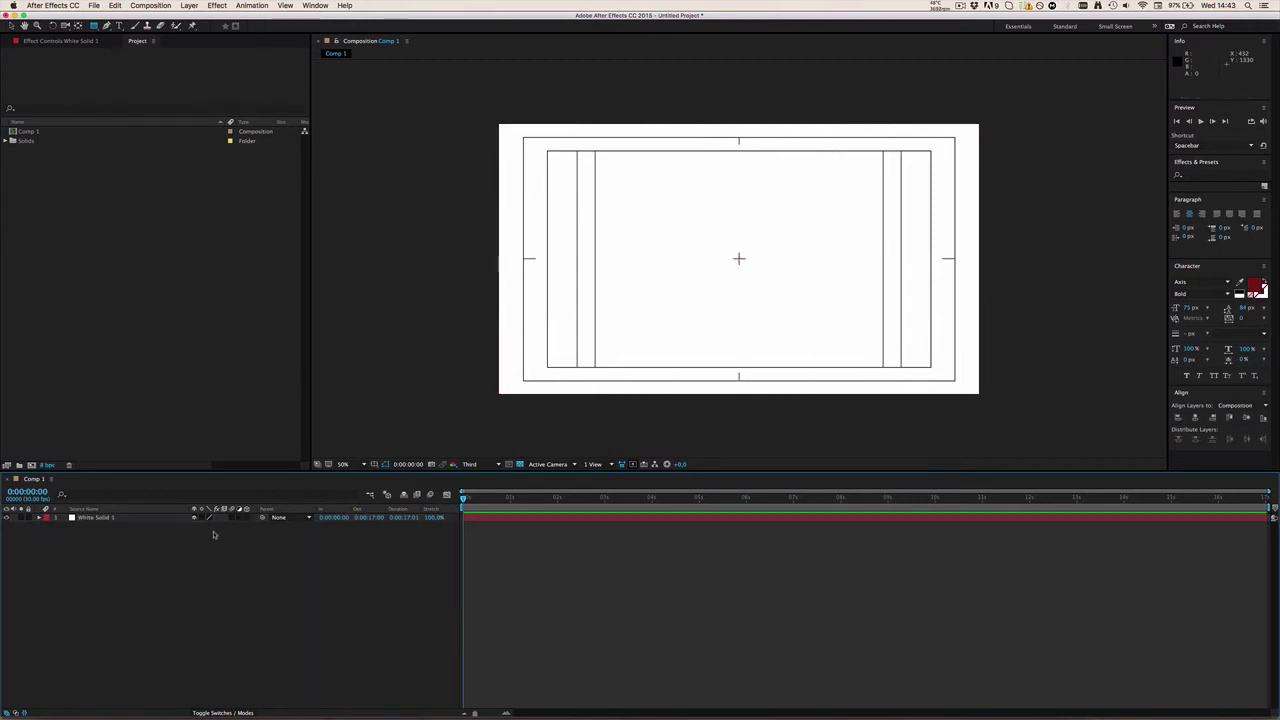
click(9, 517)
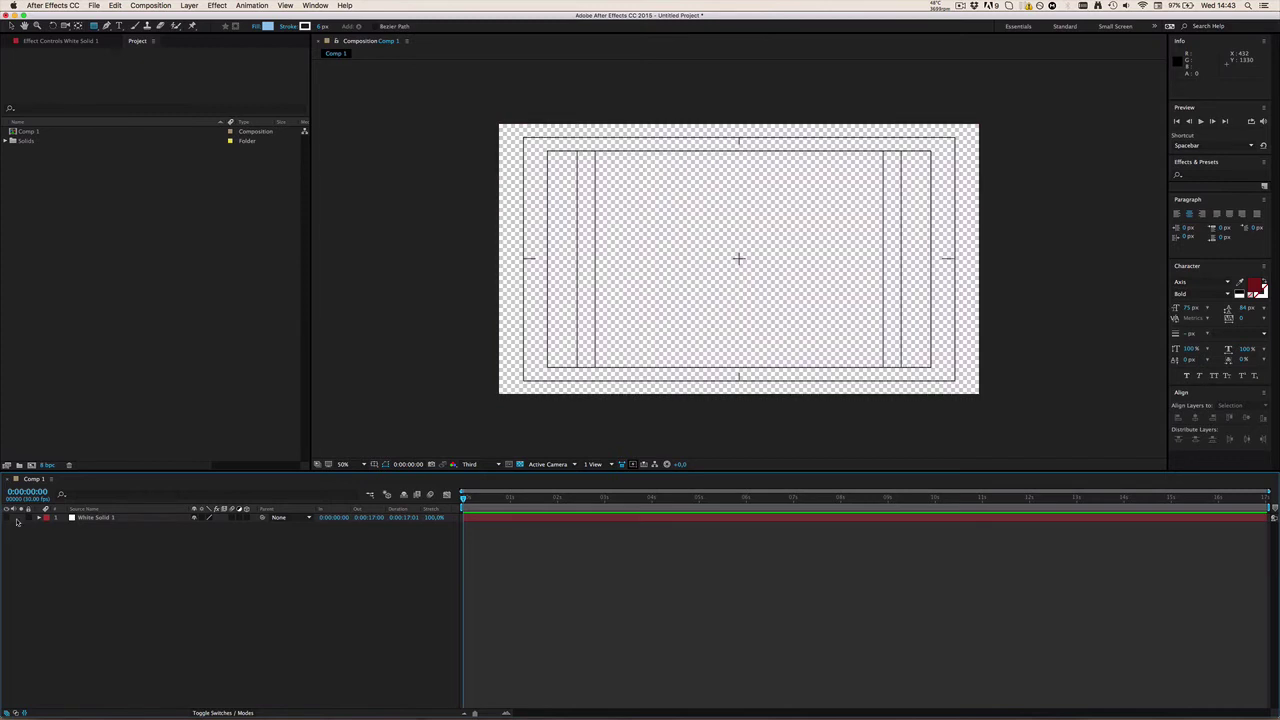
click(9, 517)
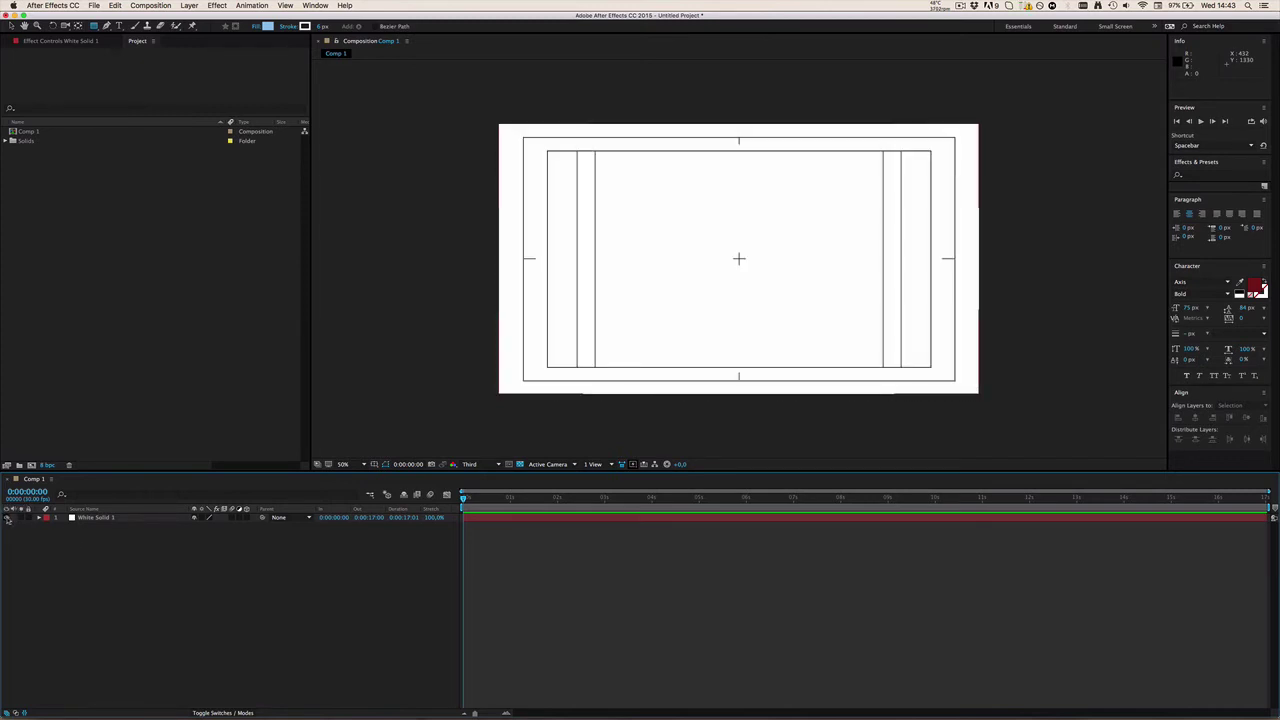
Try a composition-sized light-blue rectangle shape layer with the white solid hidden, deleting the shape and showing the solid again.
click(9, 517)
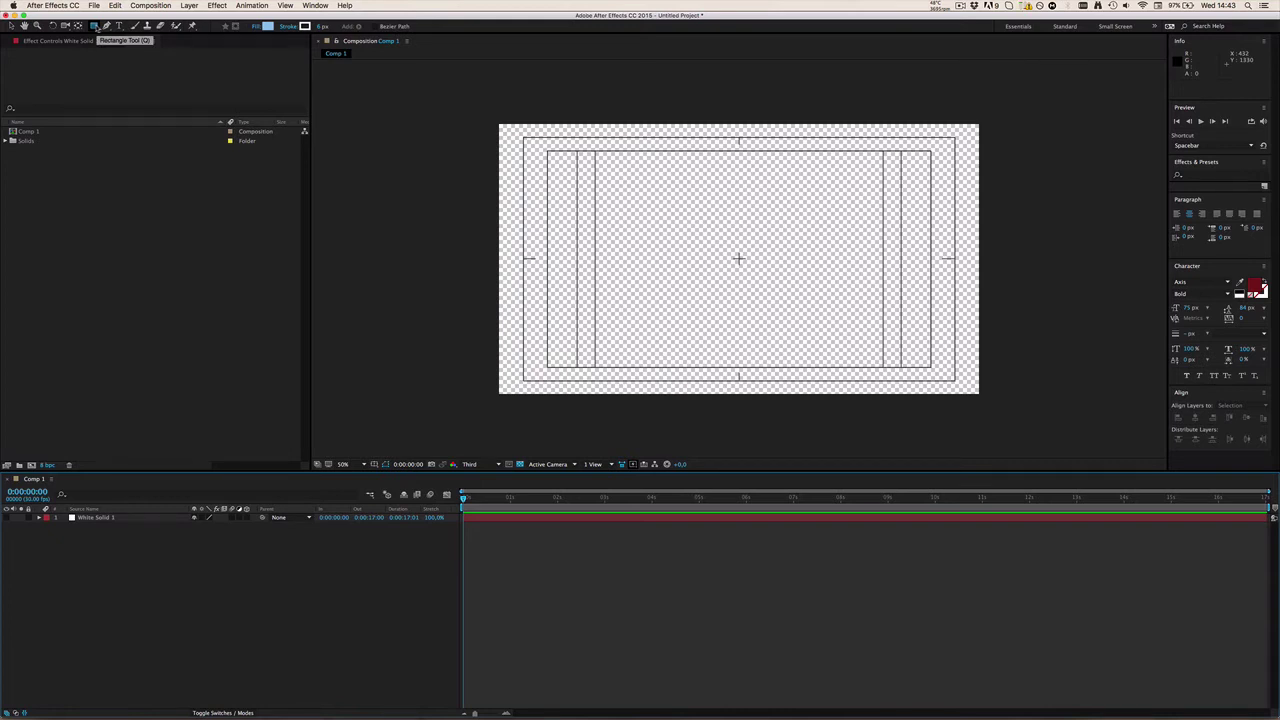
double_click(95, 26)
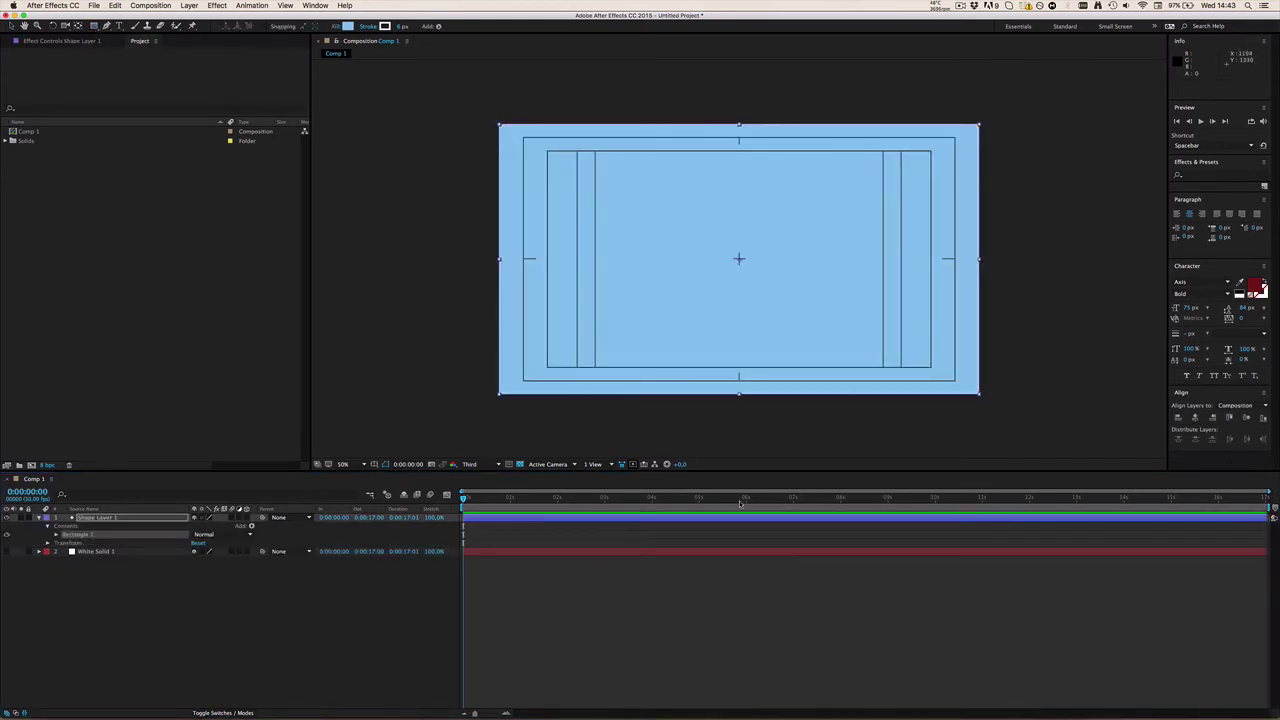
click(638, 520)
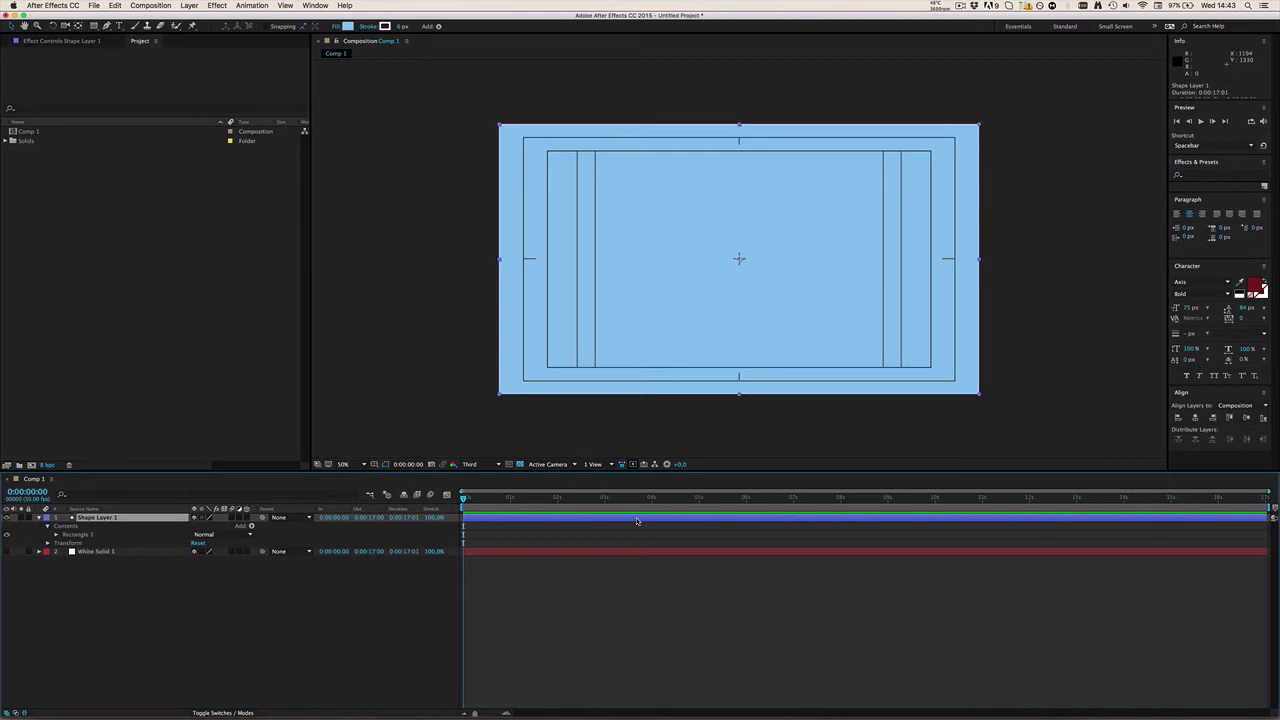
key(BackSpace)
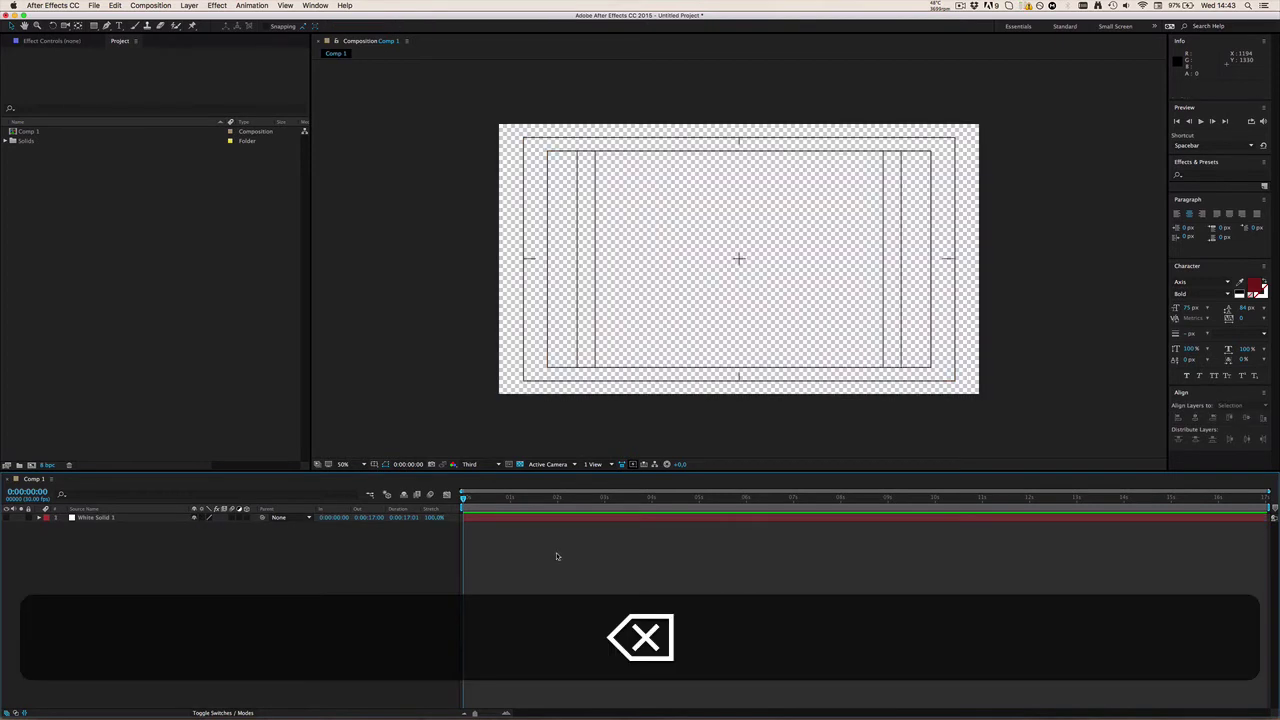
click(7, 518)
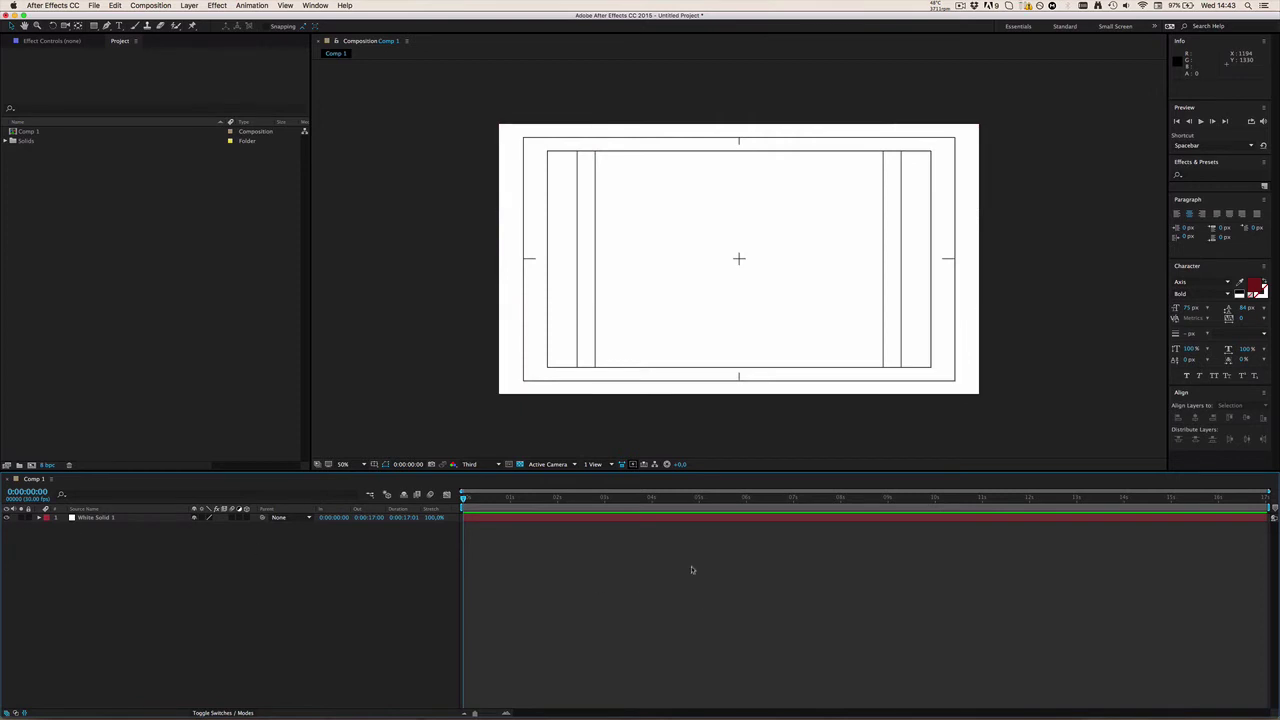
Cycle the shape tools from Rectangle to Polygon, and cycle through the Pen tools as well.
click(93, 27)
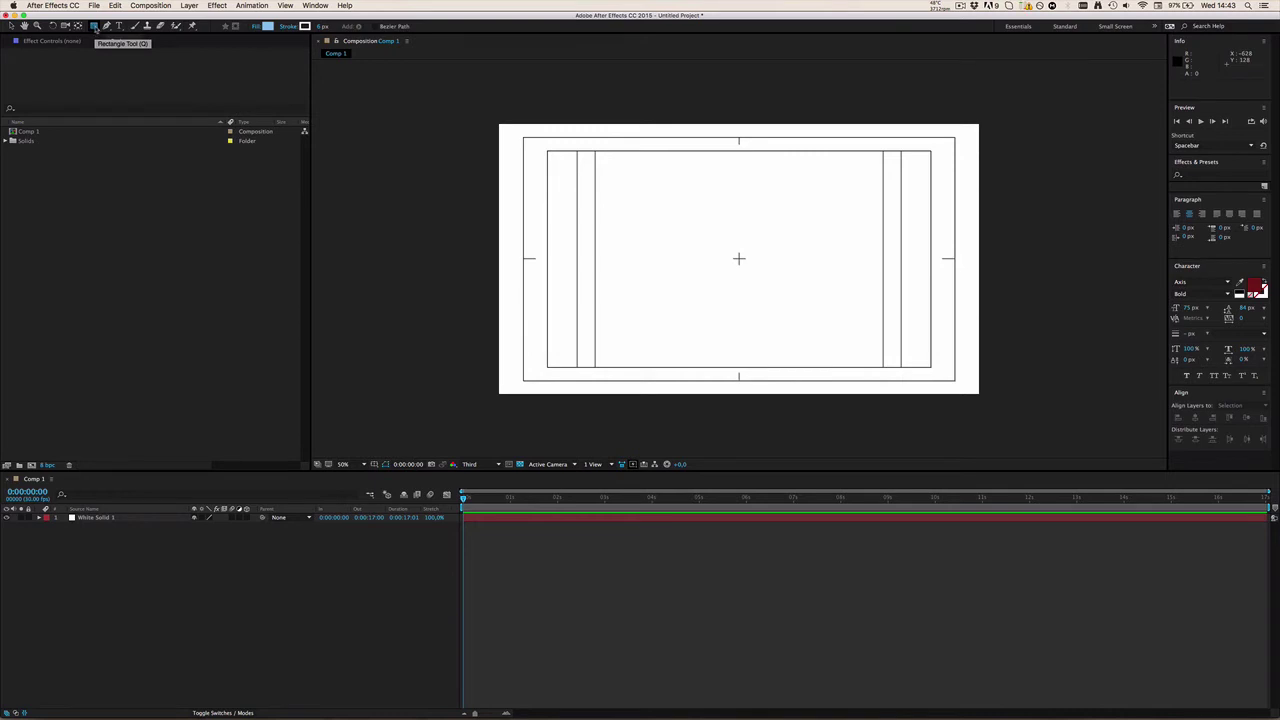
key(q)
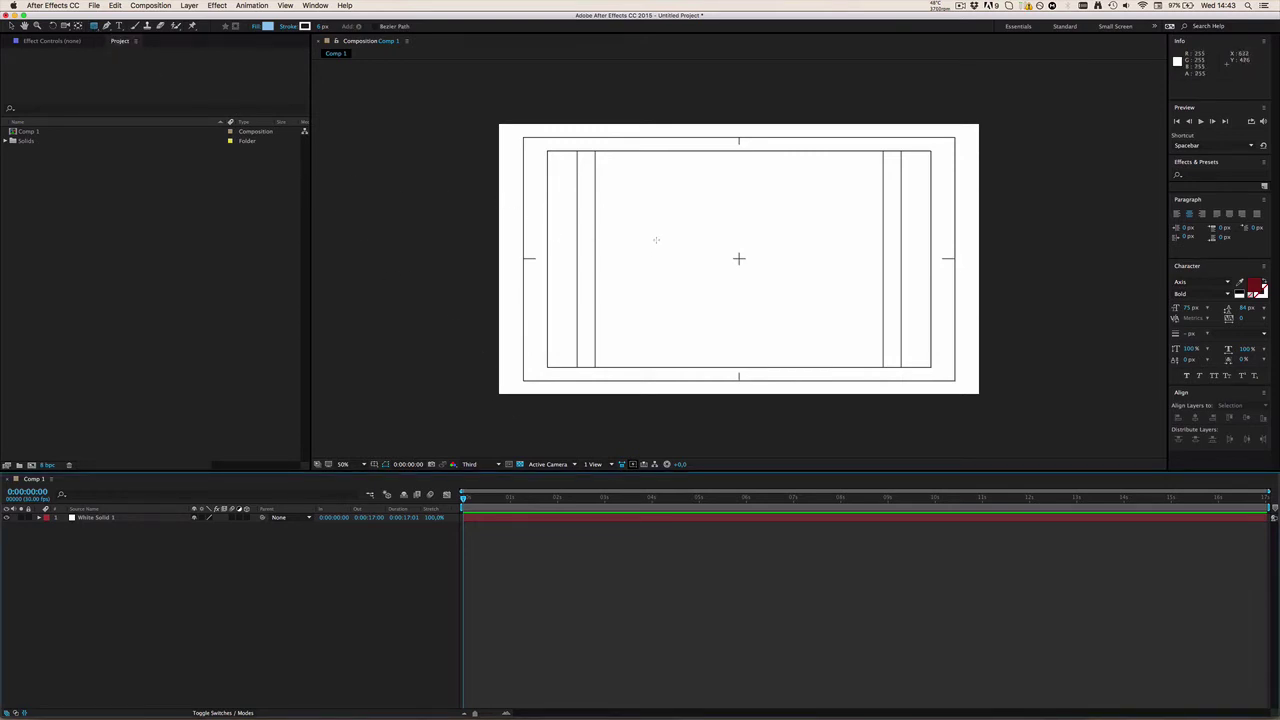
key(q)
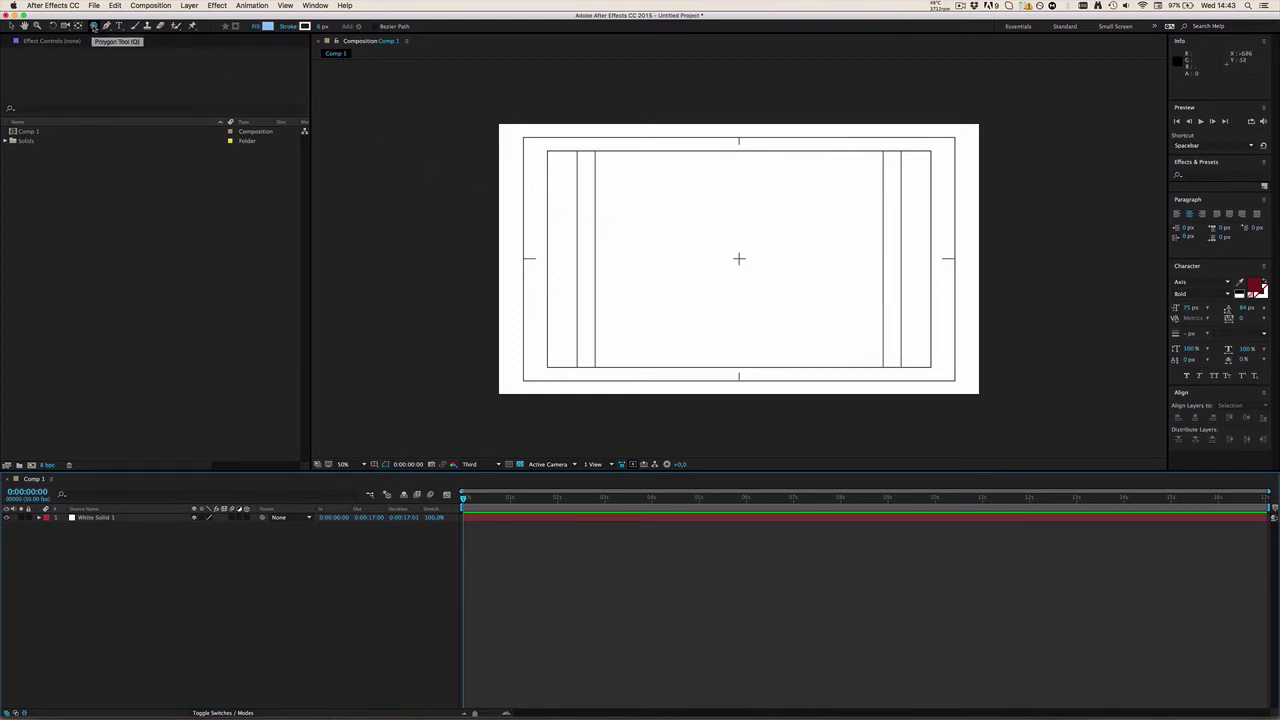
drag(93, 25, 104, 27)
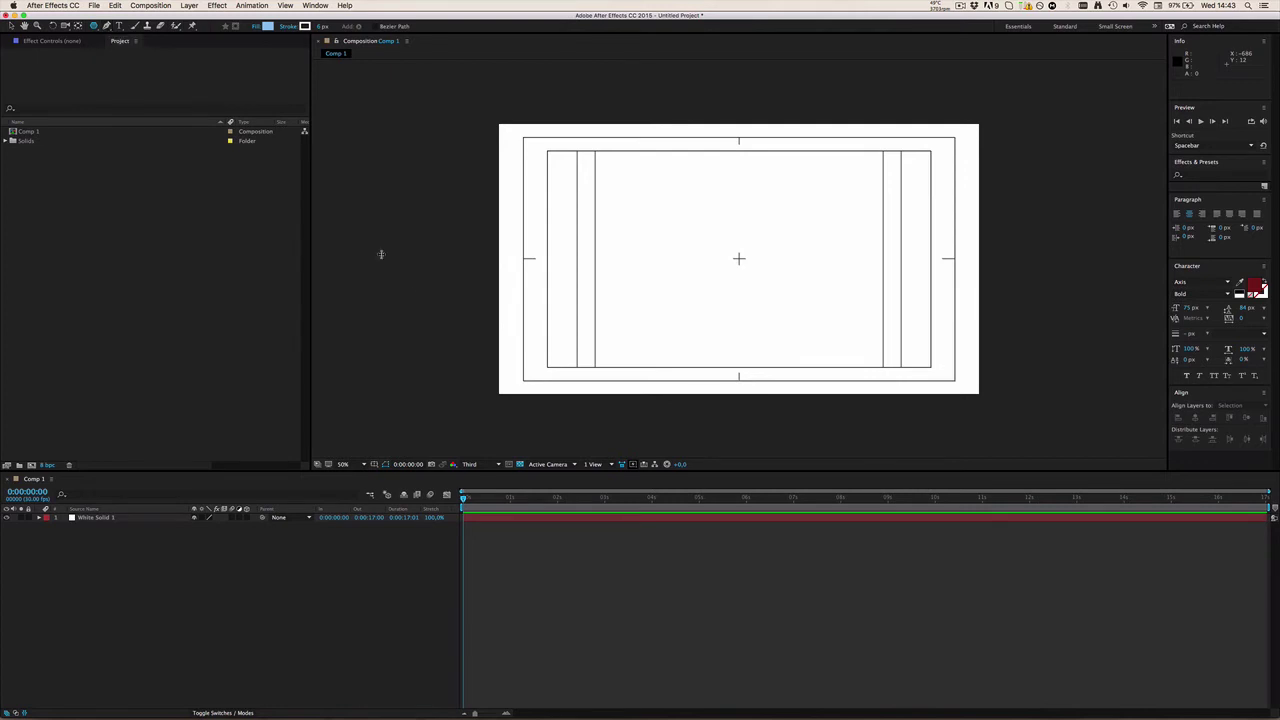
key(g)
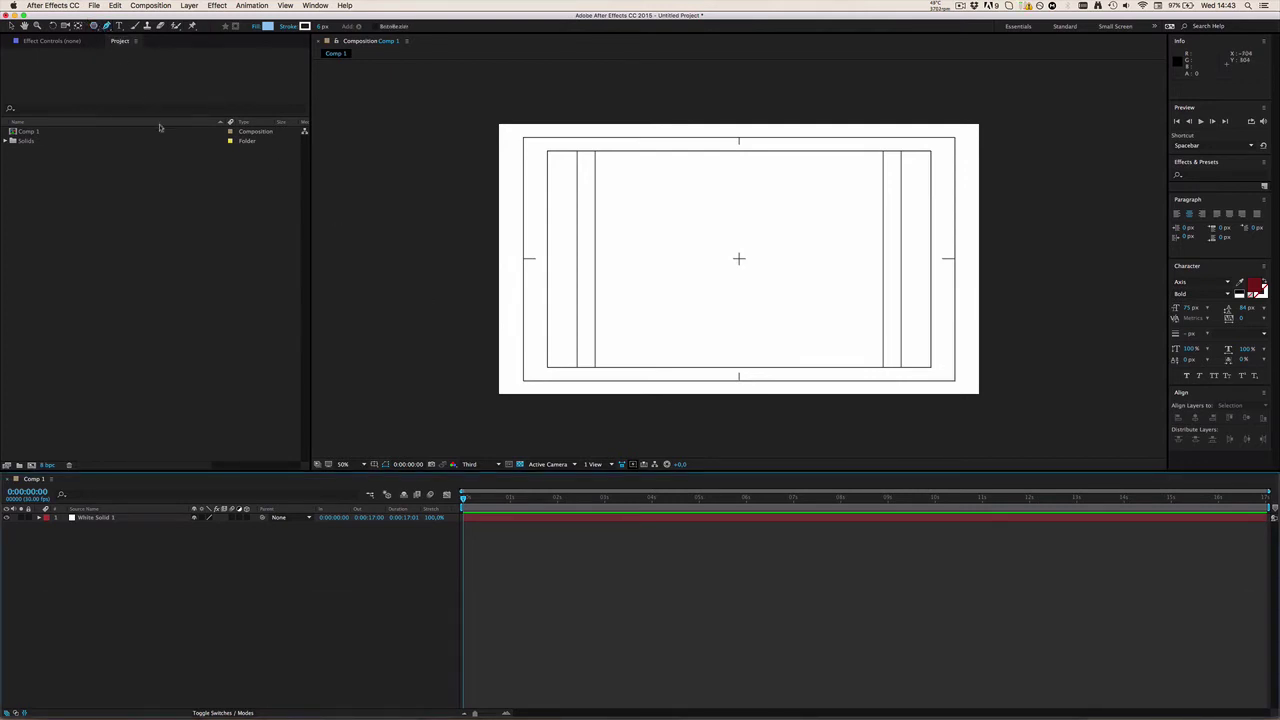
key(g)
key(g)
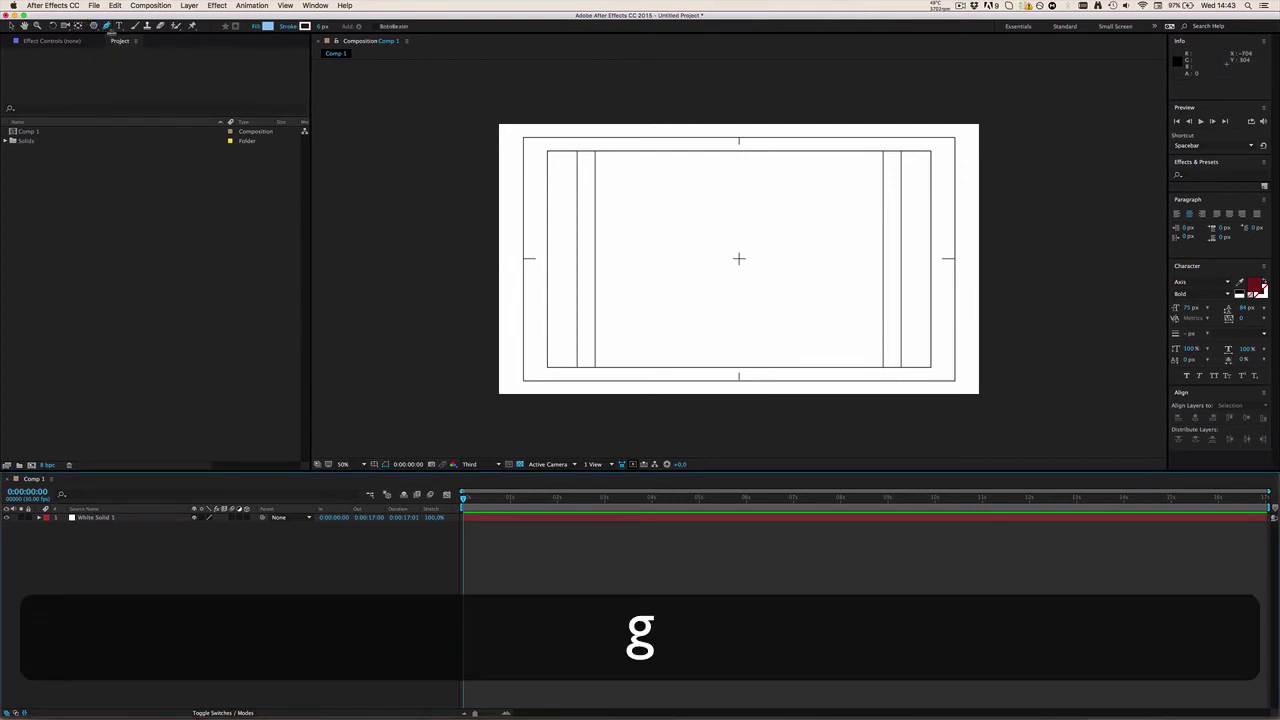
Switch back to the Rectangle tool and set the shape stroke color to black (000000), keeping the light-blue fill.
click(95, 26)
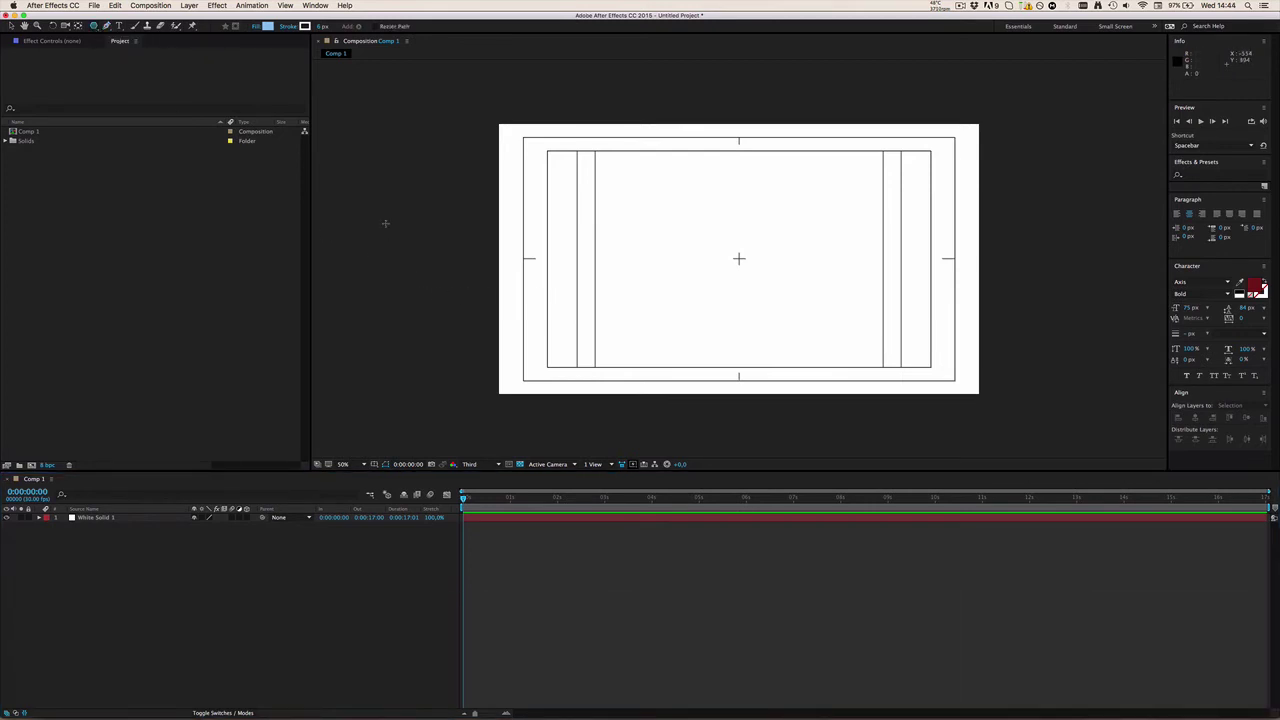
key(q)
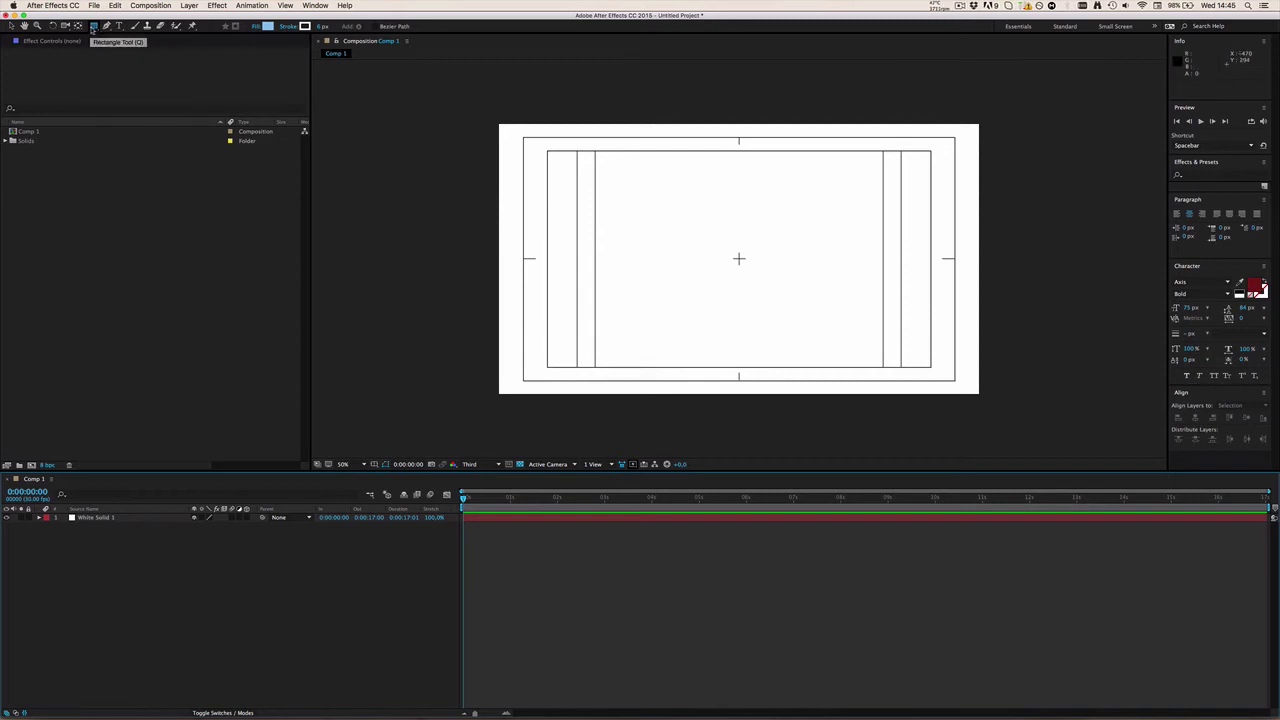
click(268, 28)
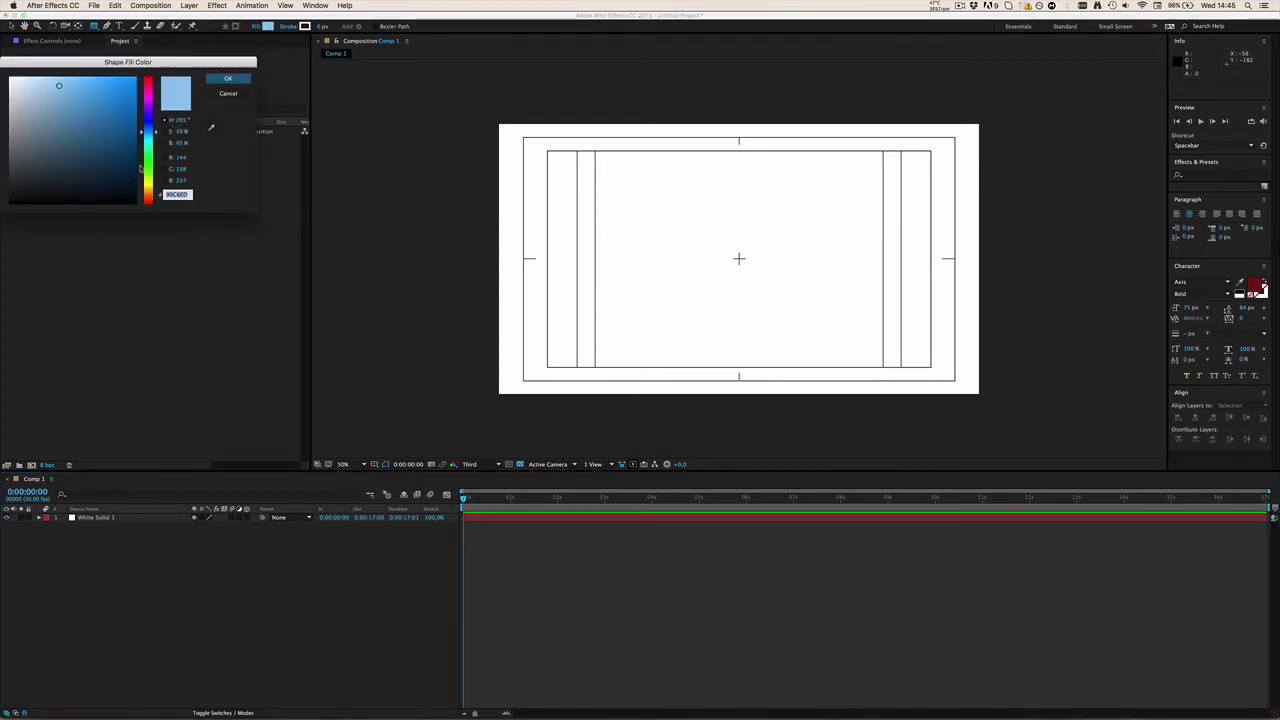
click(229, 93)
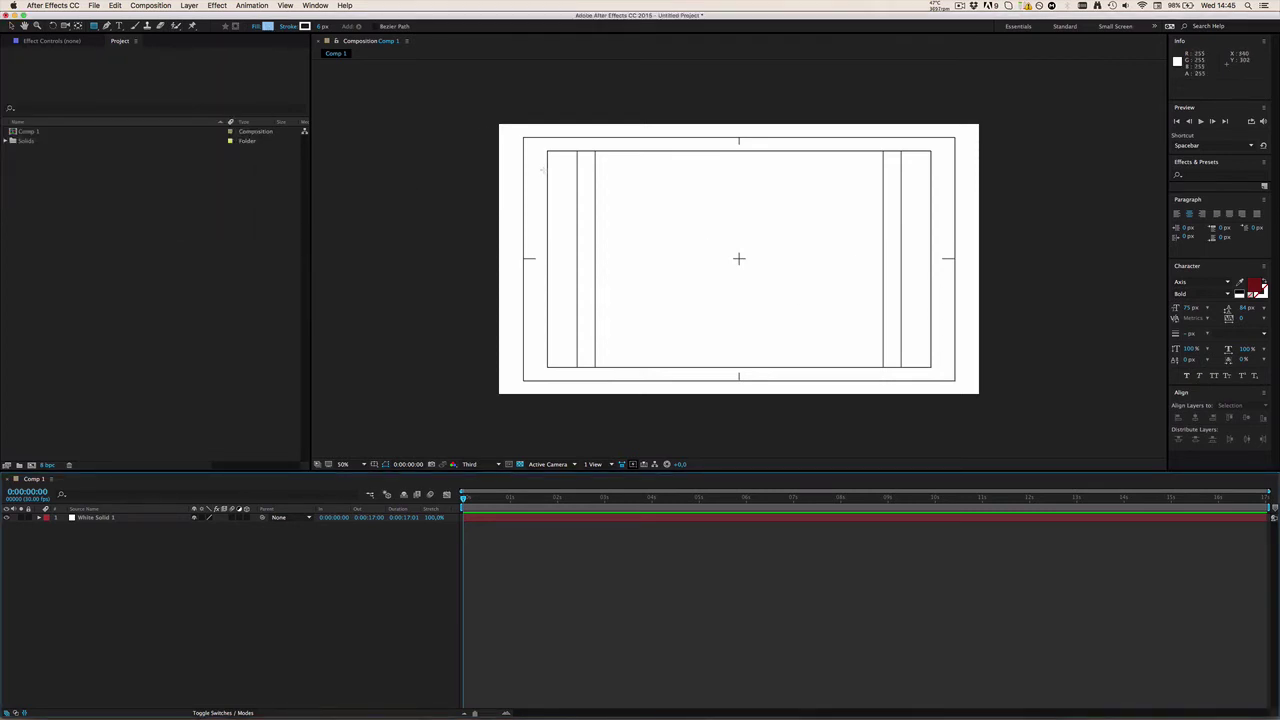
click(304, 26)
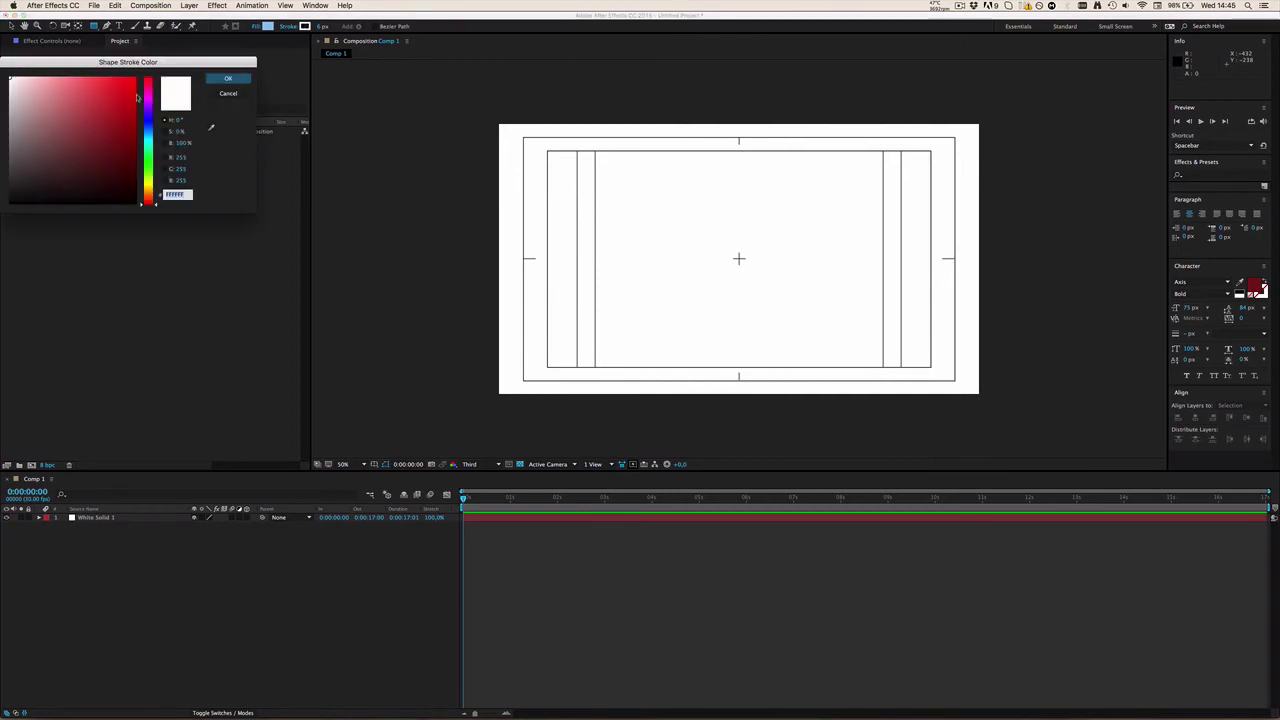
drag(104, 118, 160, 229)
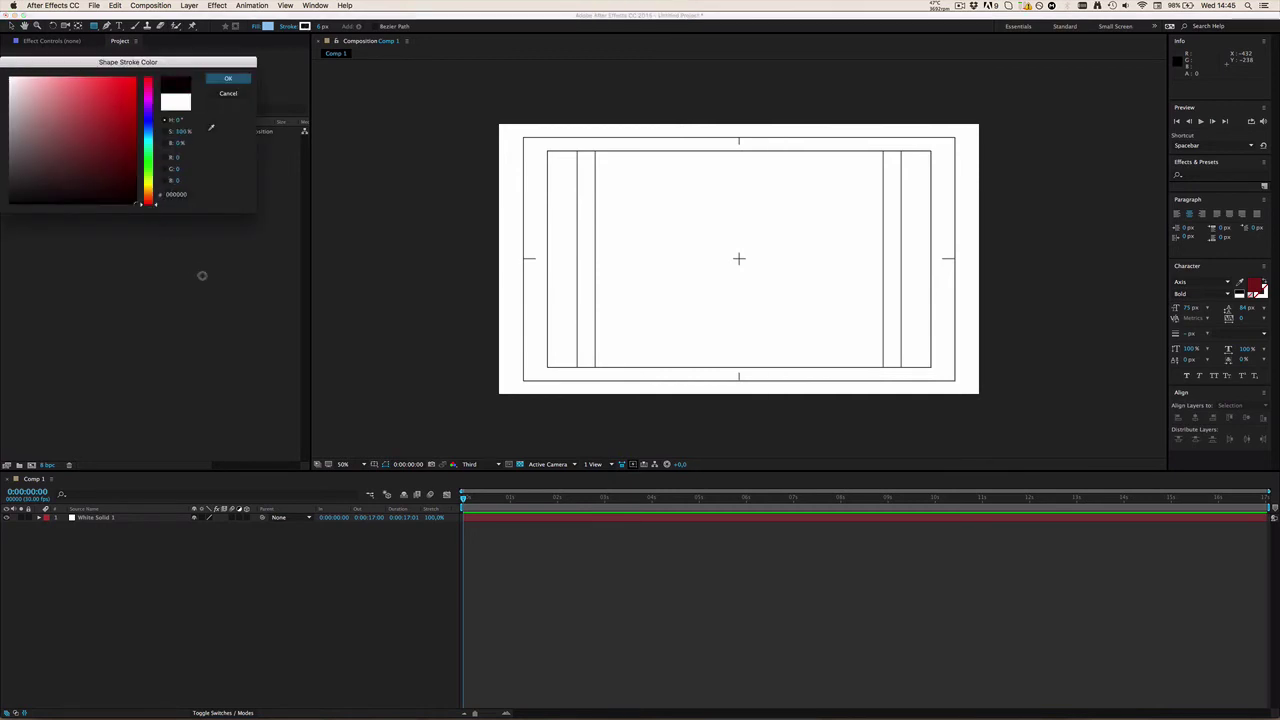
click(222, 78)
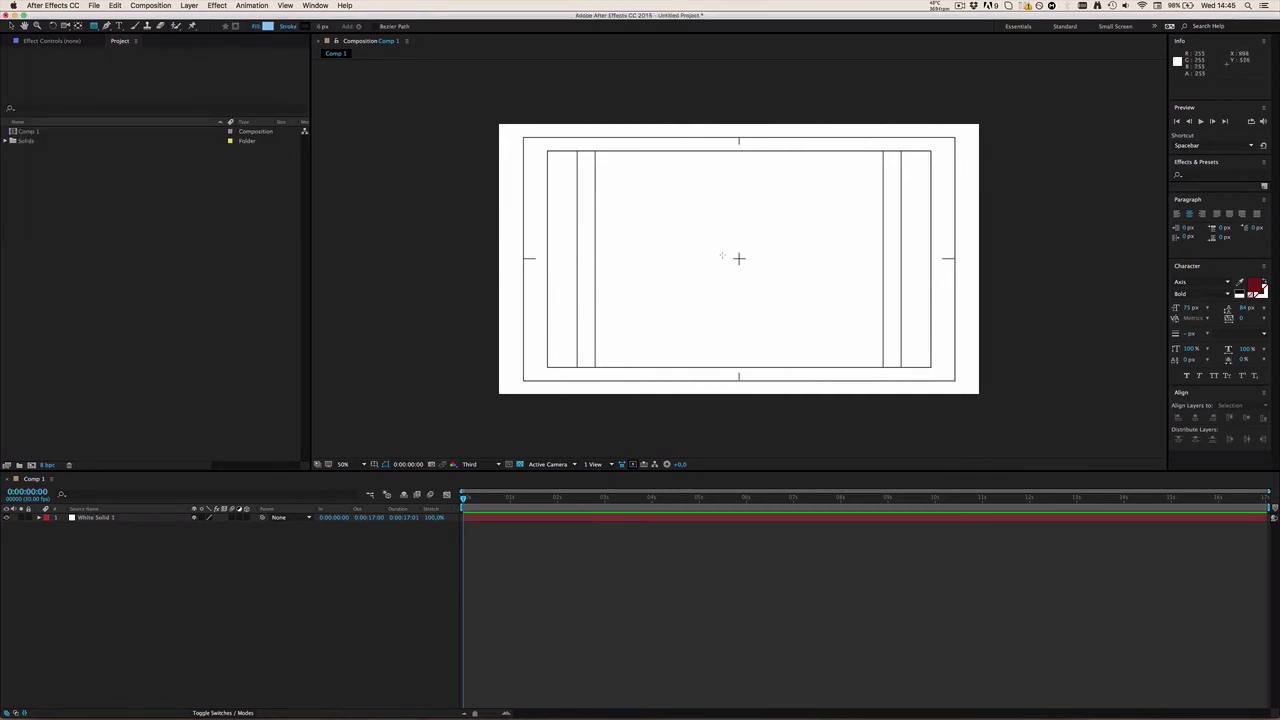
Try drawing a large light-blue rectangle with a black stroke over the composition center, and undo it.
drag(687, 207, 842, 369)
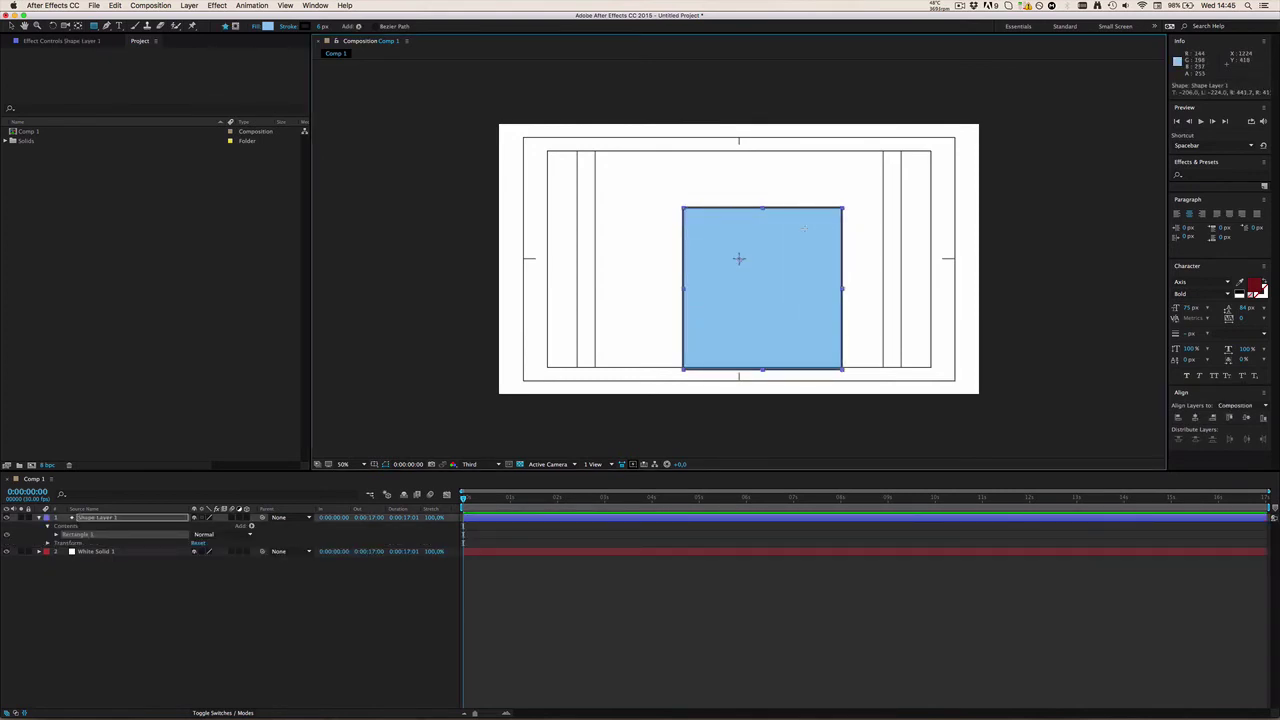
key(super)
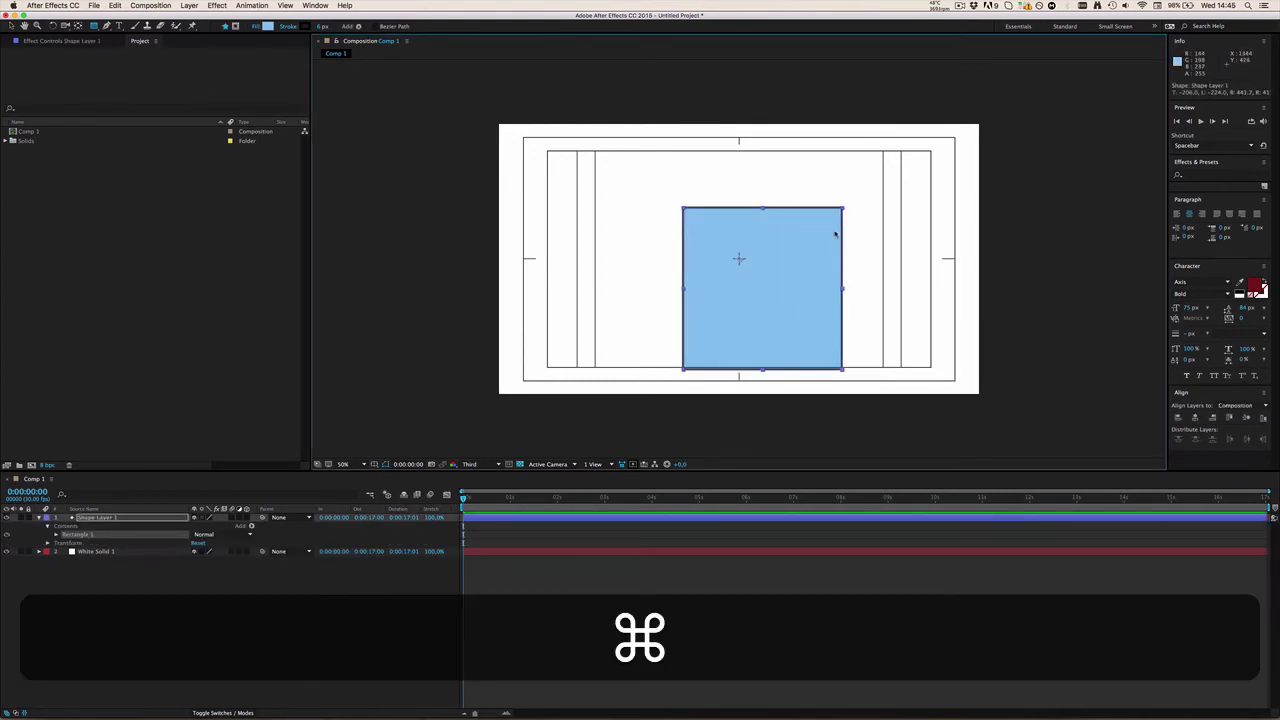
key(super+z)
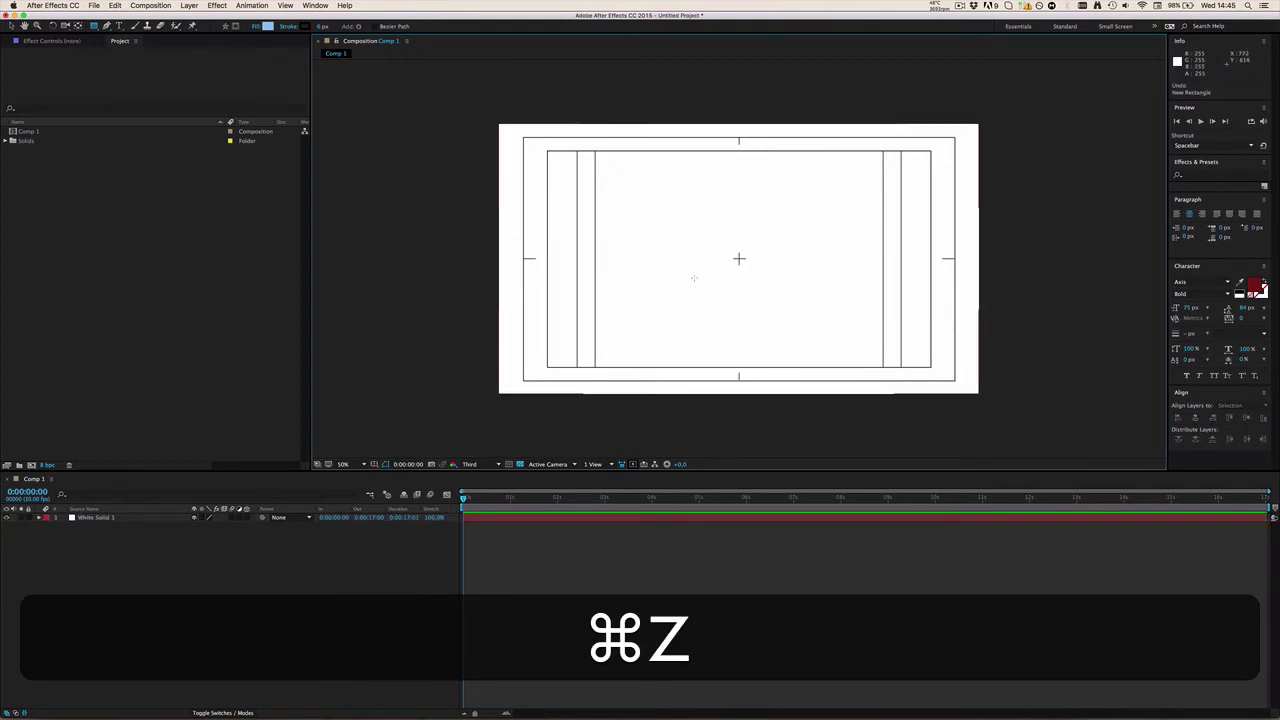
Draw a light-blue square with a black stroke outward from its center, up and left of the composition center.
scroll(775, 262, up, 2)
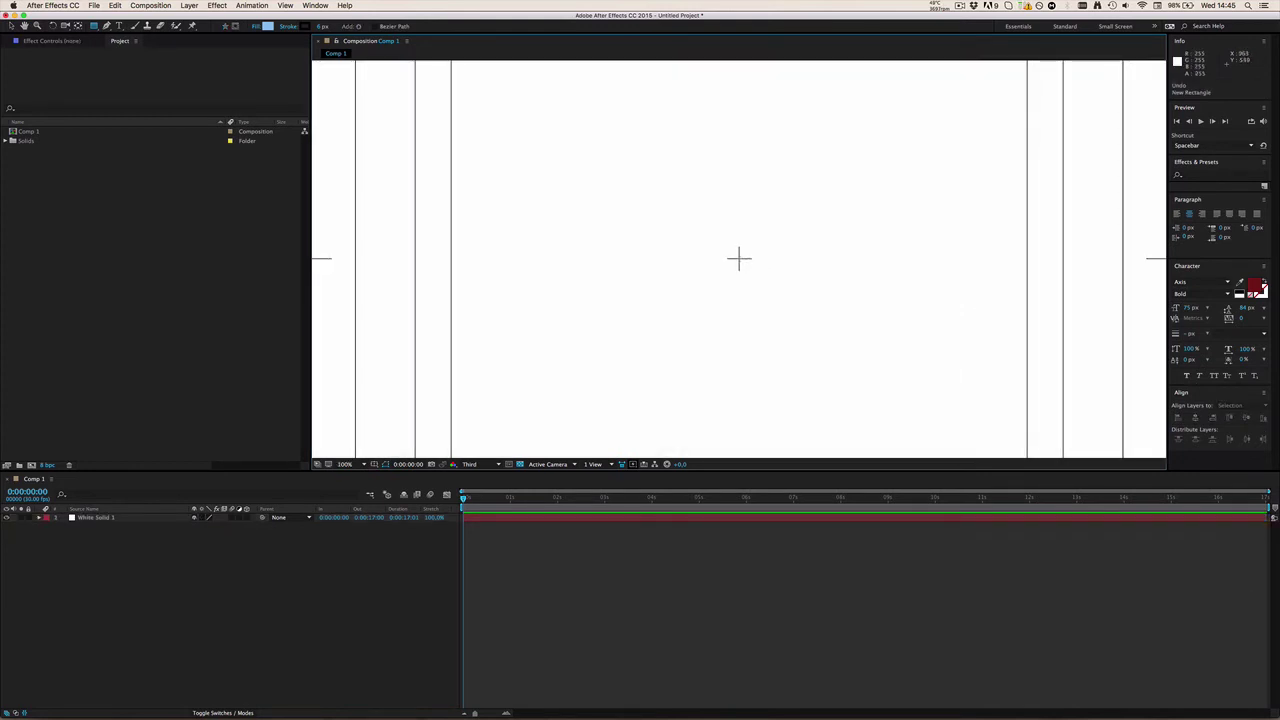
scroll(739, 259, down, 2)
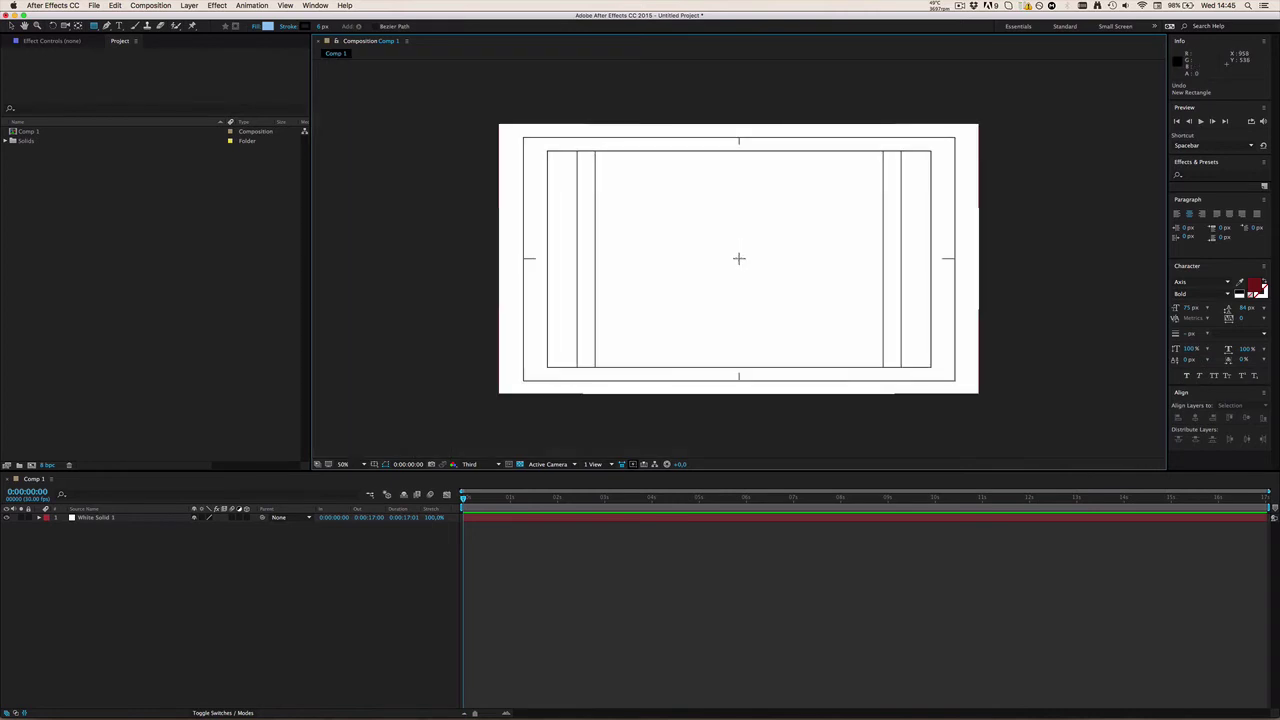
scroll(739, 259, up, 2)
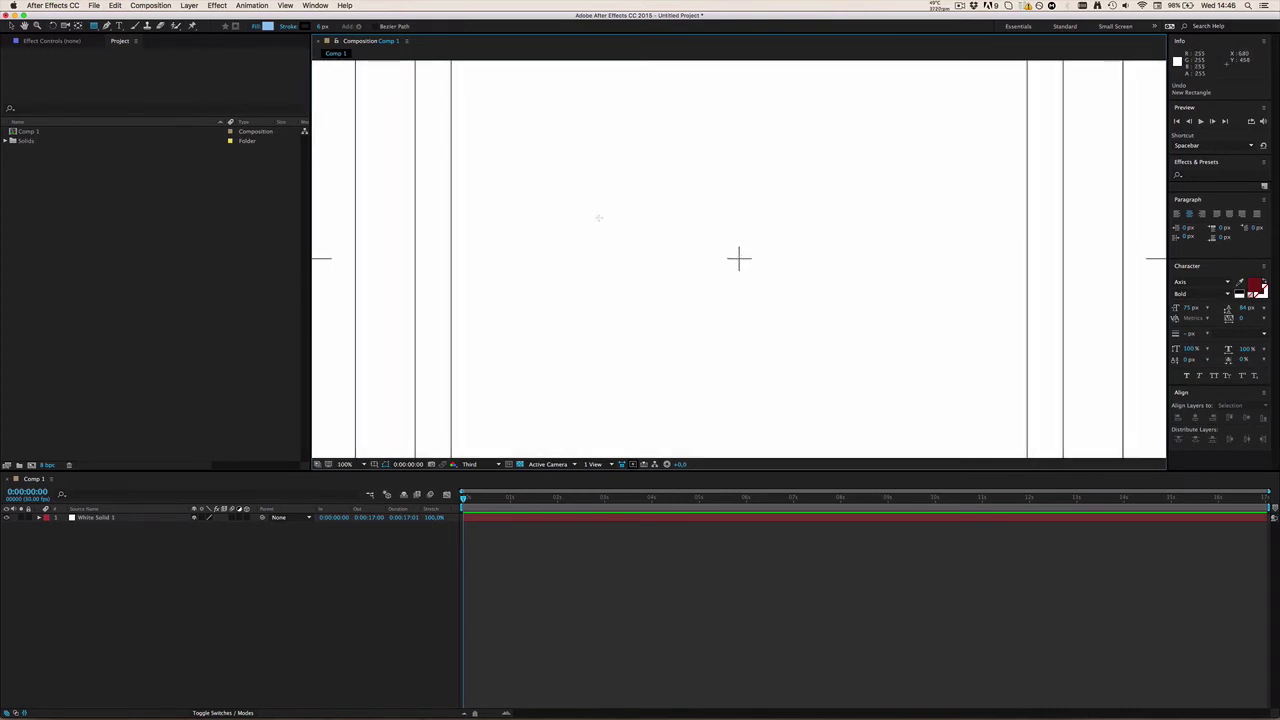
scroll(739, 259, down, 2)
click(671, 226)
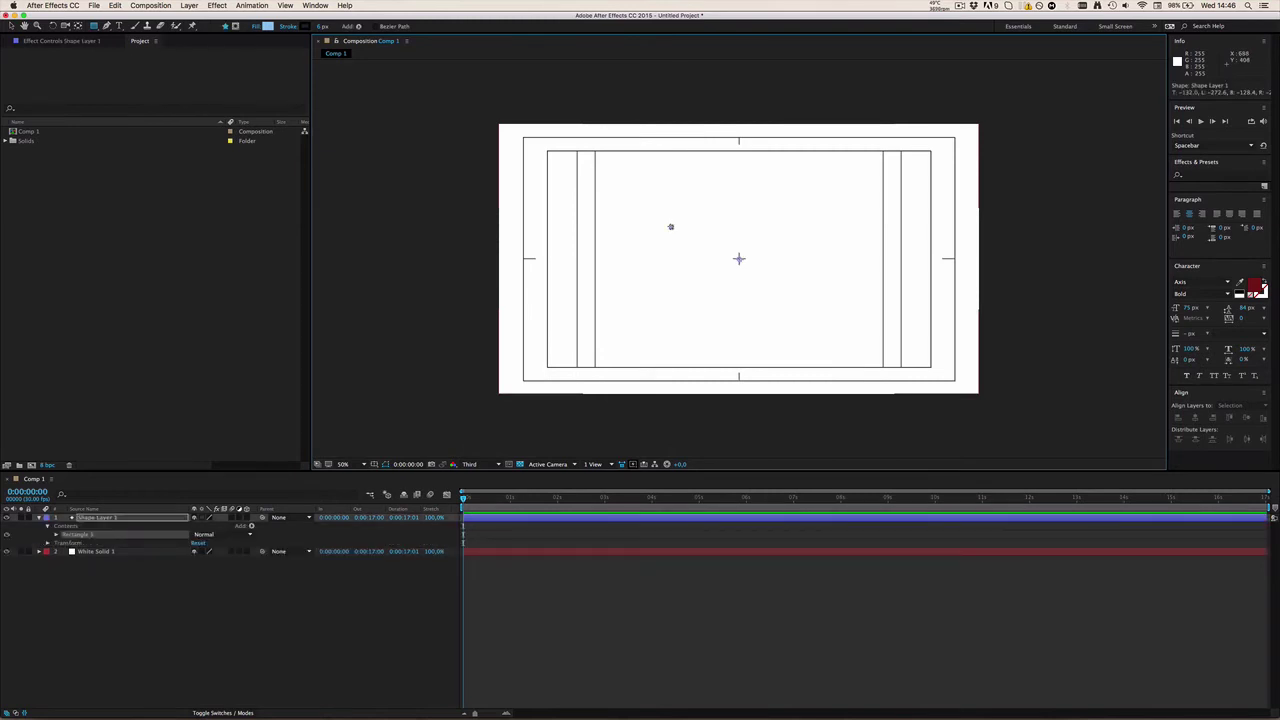
mouse_move(671, 226)
mouse_down()
mouse_move(729, 269)
mouse_move(780, 226)
mouse_move(667, 166)
mouse_move(597, 254)
mouse_move(657, 318)
mouse_move(723, 300)
mouse_move(717, 237)
mouse_move(730, 208)
mouse_move(797, 246)
mouse_move(720, 391)
mouse_move(569, 280)
mouse_move(703, 258)
mouse_move(770, 326)
mouse_move(654, 206)
mouse_move(546, 123)
mouse_move(571, 124)
mouse_move(745, 299)
mouse_move(626, 180)
mouse_move(710, 238)
mouse_move(731, 286)
mouse_move(711, 224)
mouse_move(751, 180)
mouse_move(751, 254)
mouse_move(737, 265)
mouse_move(710, 142)
mouse_move(535, 194)
mouse_move(614, 366)
mouse_move(847, 316)
mouse_move(893, 258)
mouse_move(894, 186)
mouse_move(796, 376)
mouse_move(860, 331)
mouse_move(786, 271)
mouse_move(867, 325)
mouse_up()
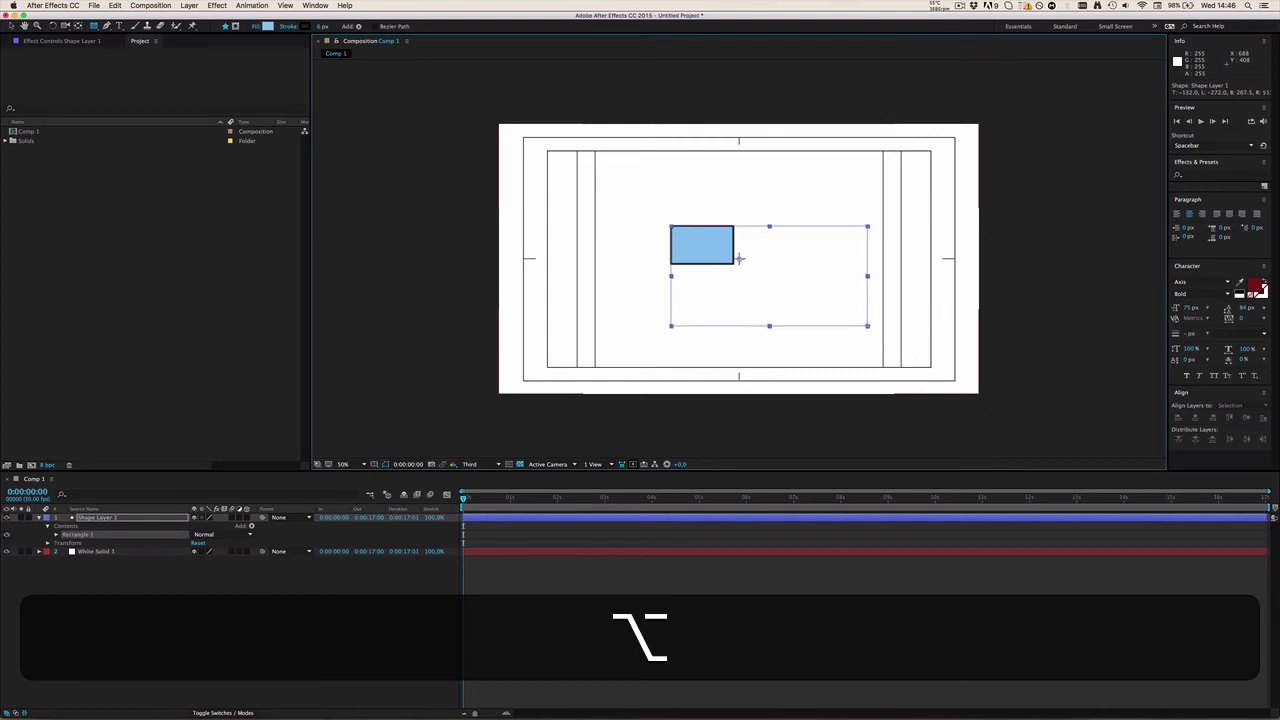
mouse_move(868, 325)
mouse_down()
mouse_move(817, 300)
mouse_move(846, 300)
mouse_move(863, 324)
mouse_move(766, 289)
mouse_move(676, 229)
mouse_move(760, 300)
mouse_move(725, 270)
mouse_move(739, 259)
mouse_up()
key(super)
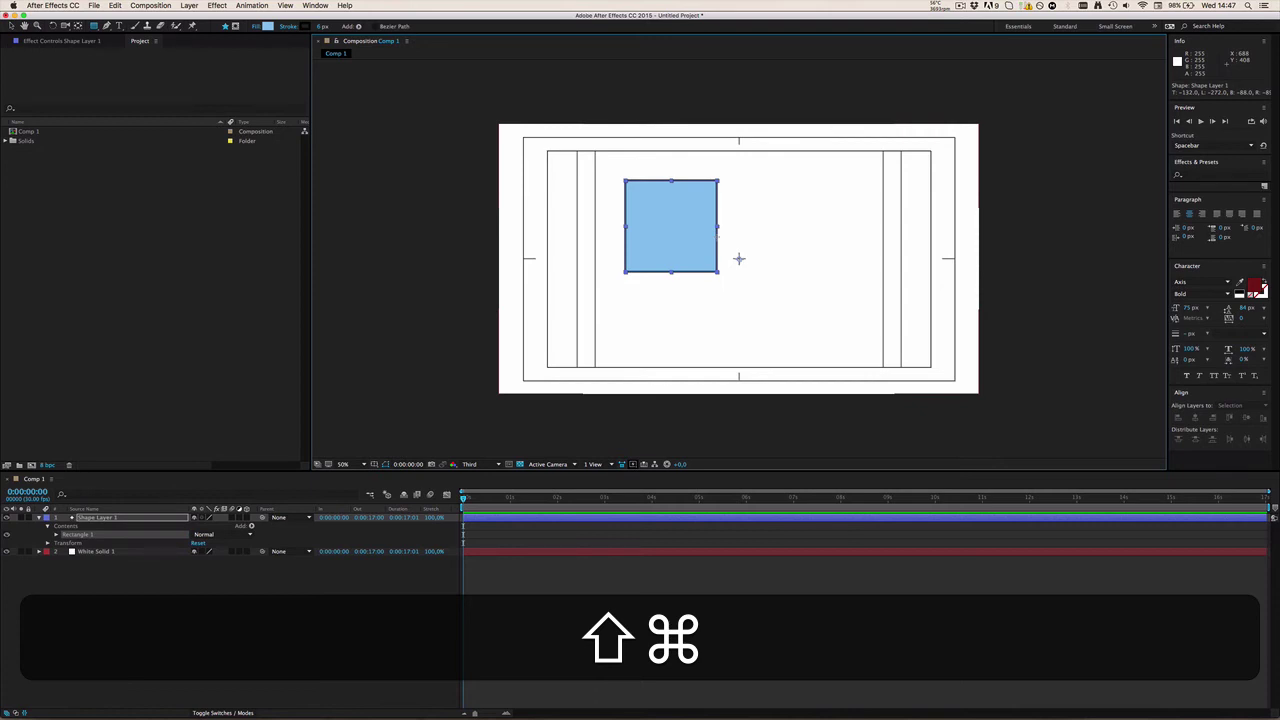
drag(739, 259, 739, 259)
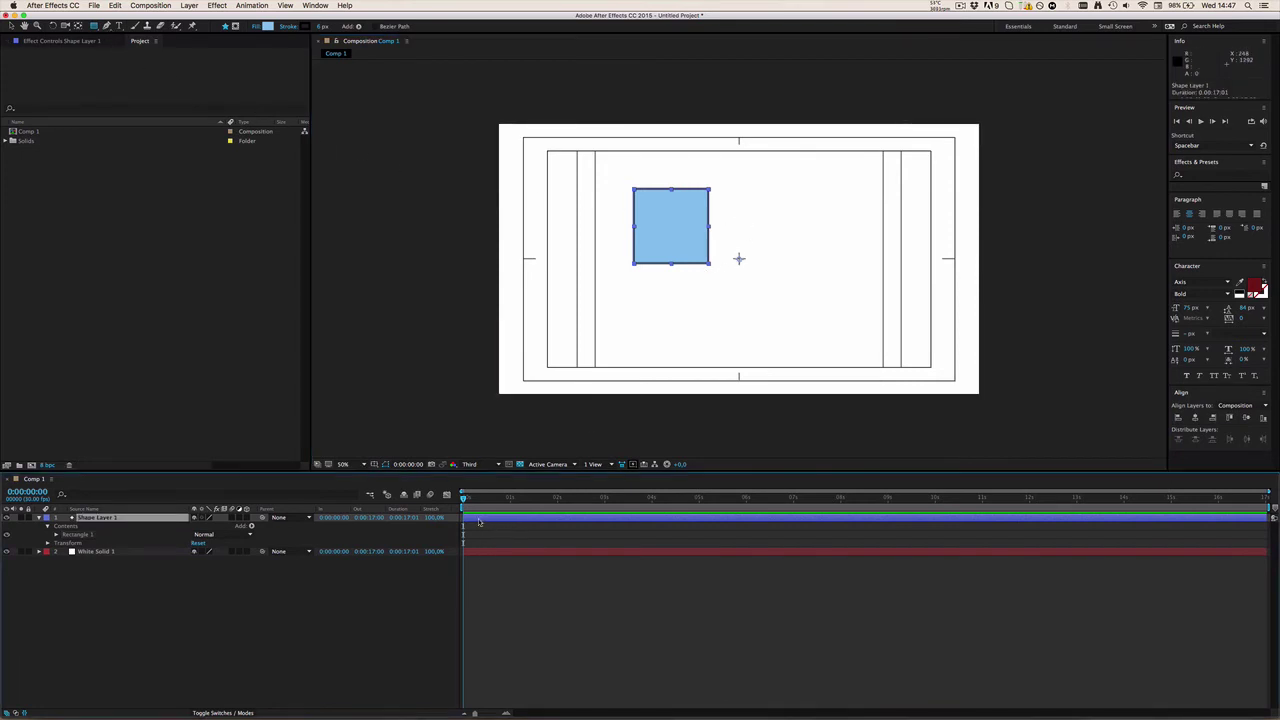
Collapse the new shape layer's properties and rename the layer as shape.
key(.)
click(40, 517)
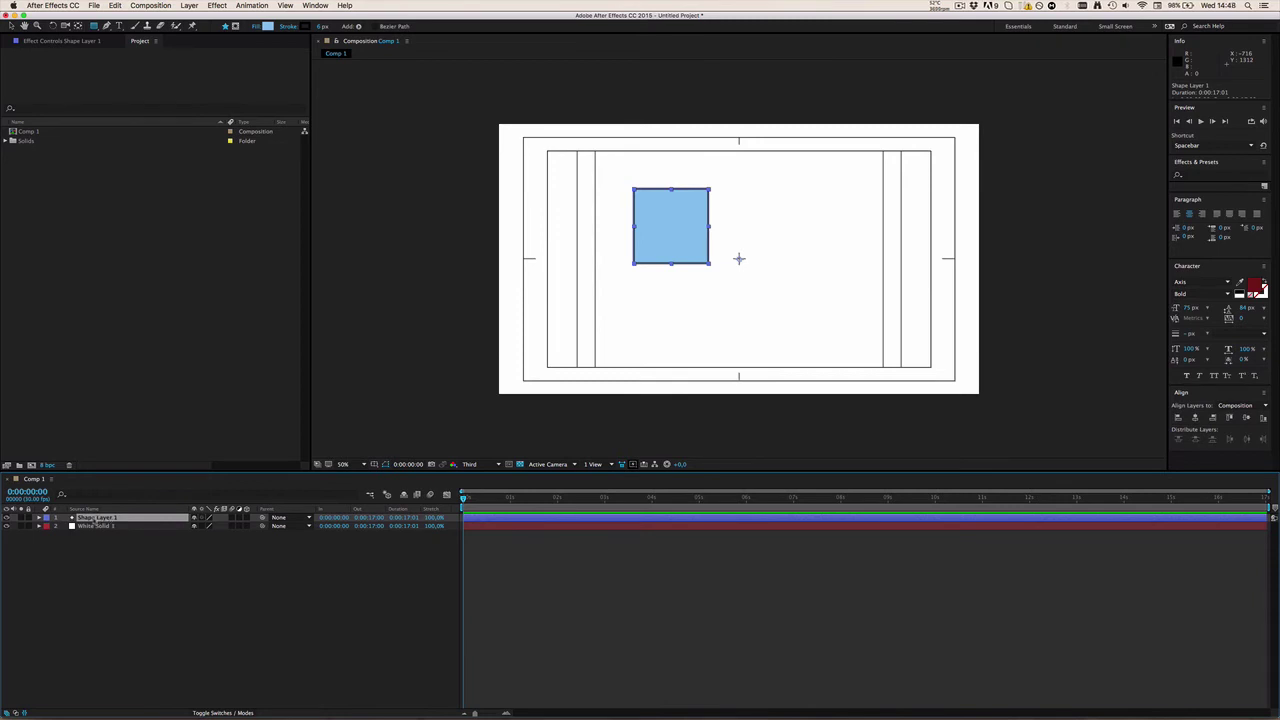
key(Return)
text(Shape)
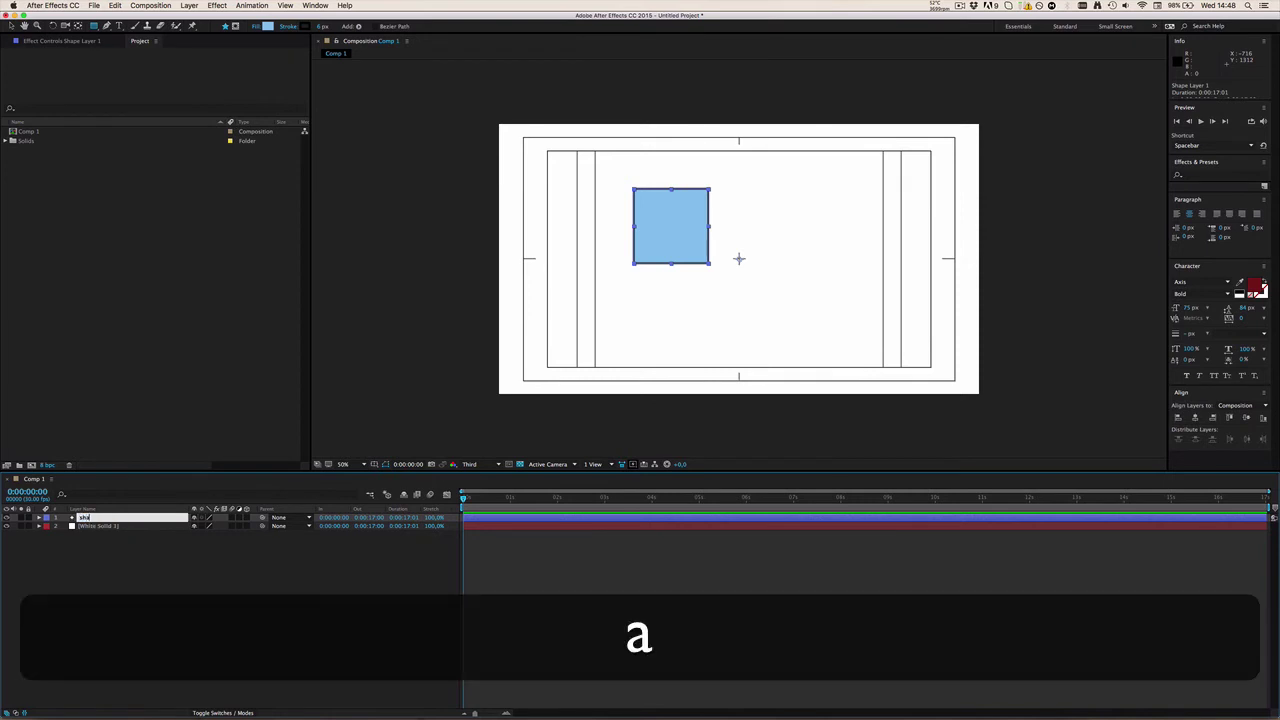
key(Return)
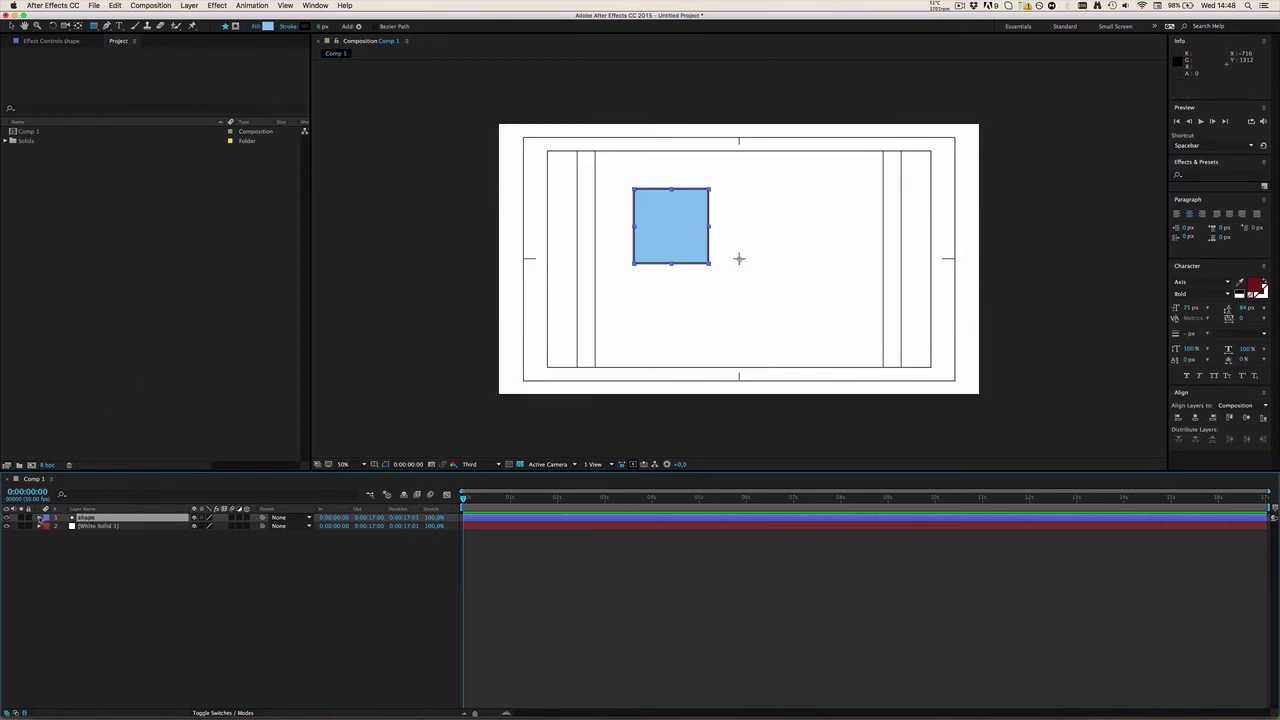
Expand the shape layer's contents and add a narrow upright rectangle beside the square within the same layer.
click(40, 518)
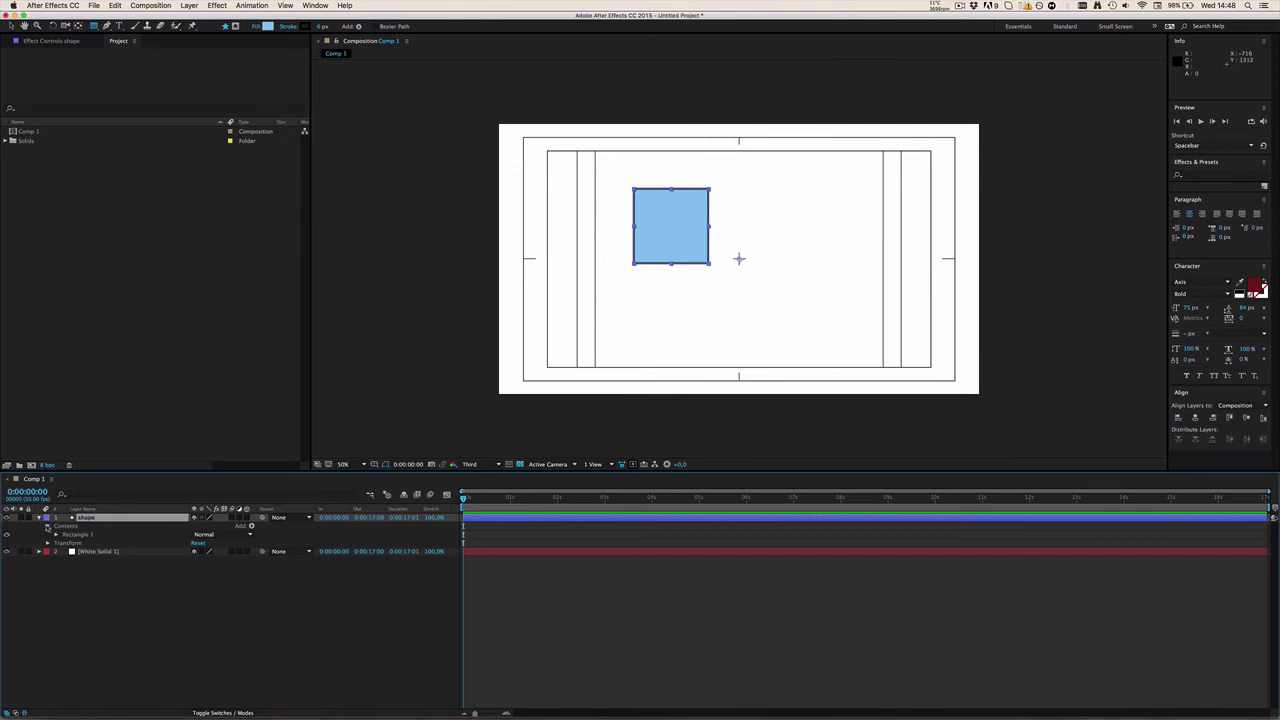
click(48, 526)
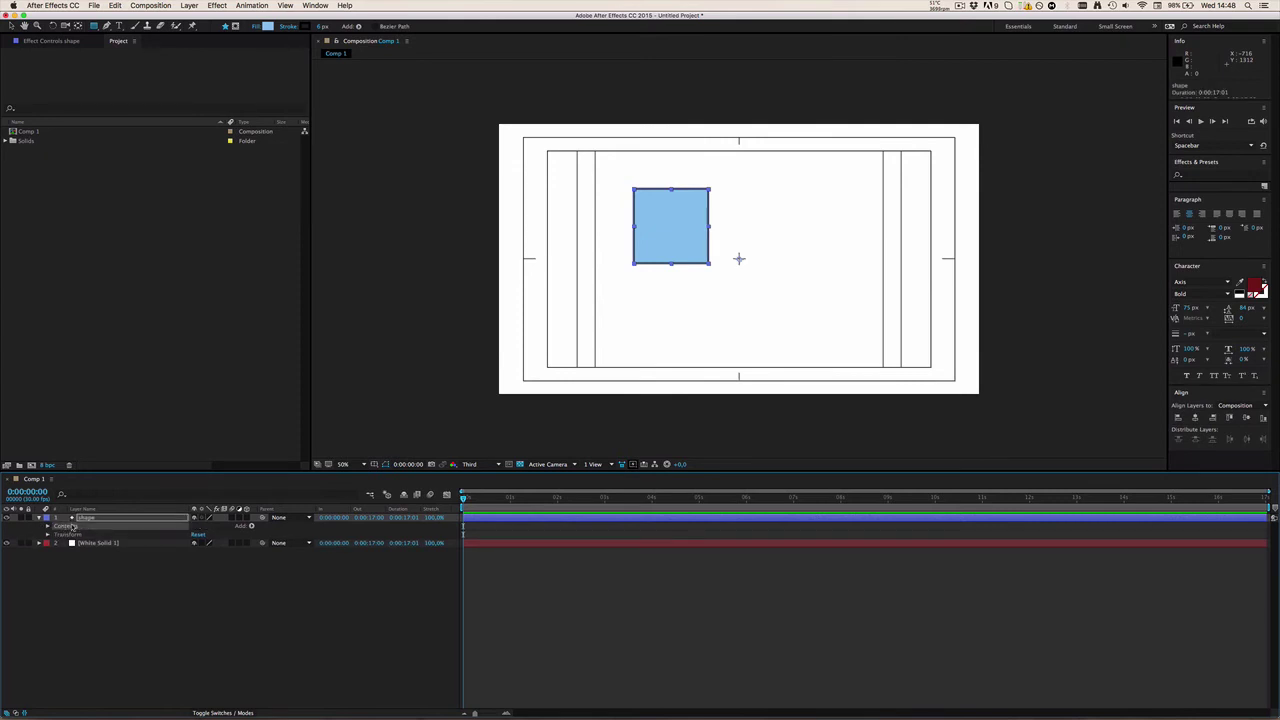
click(48, 526)
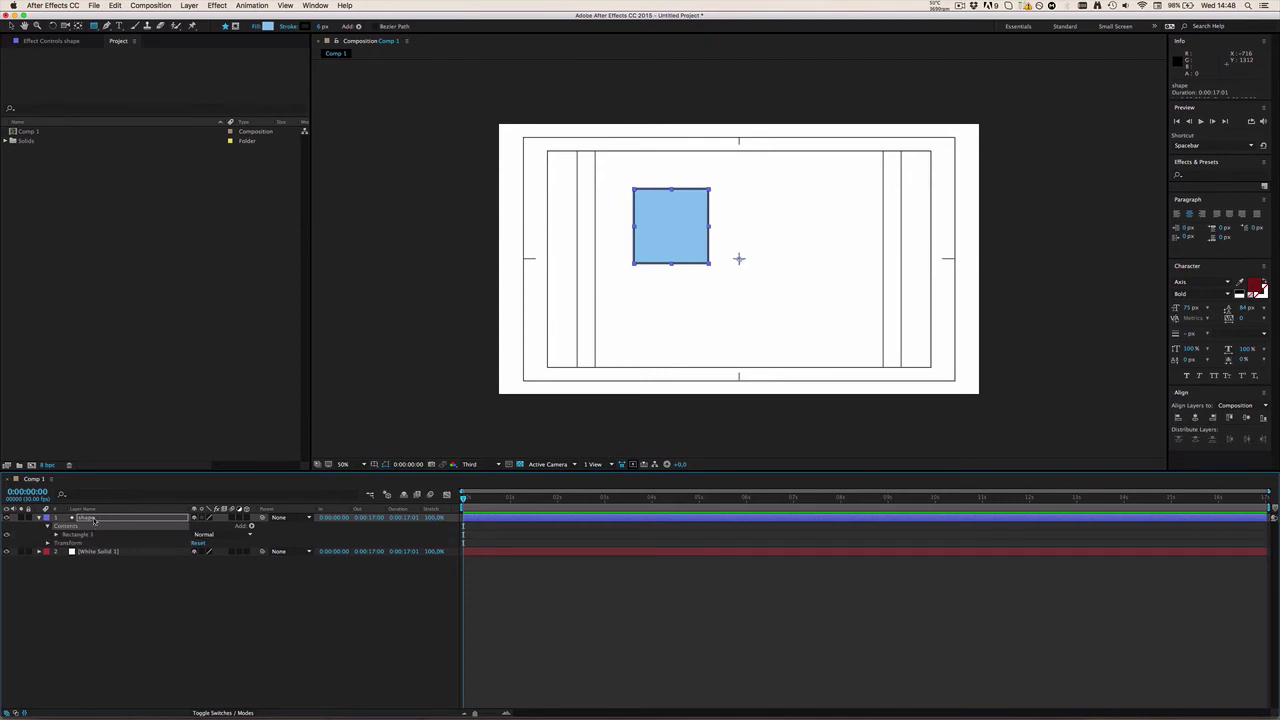
click(92, 520)
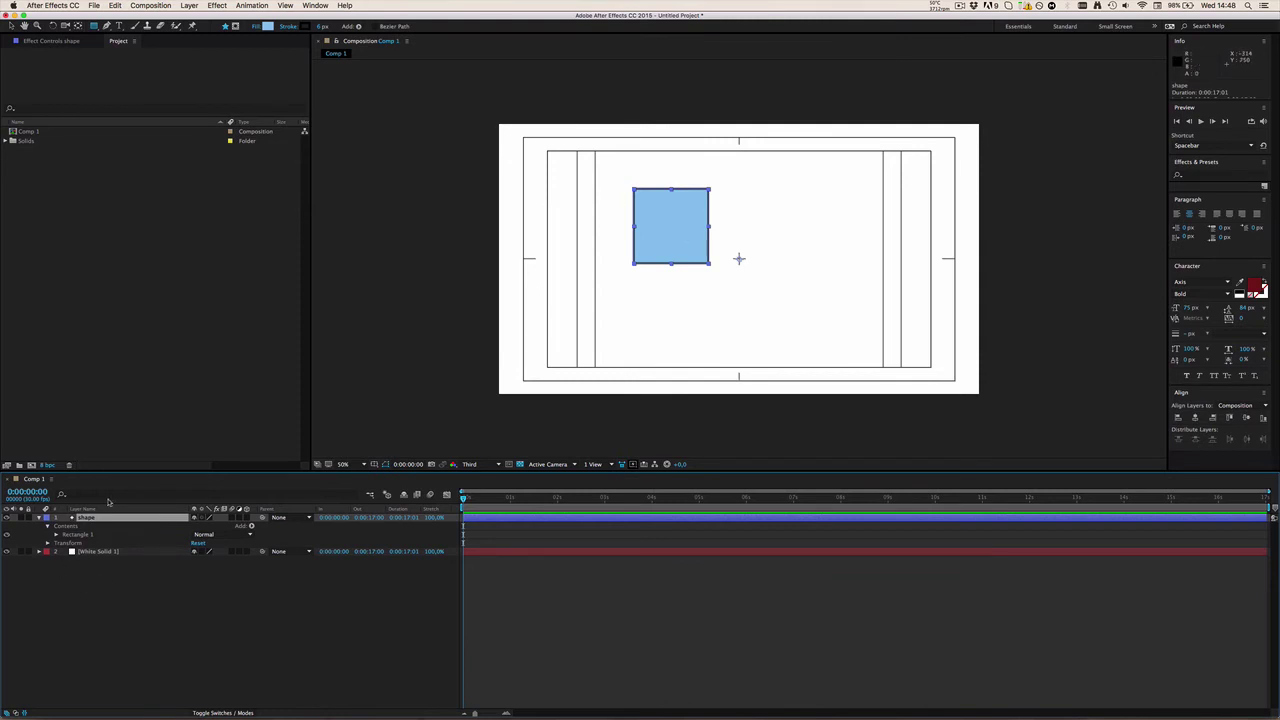
drag(759, 222, 802, 298)
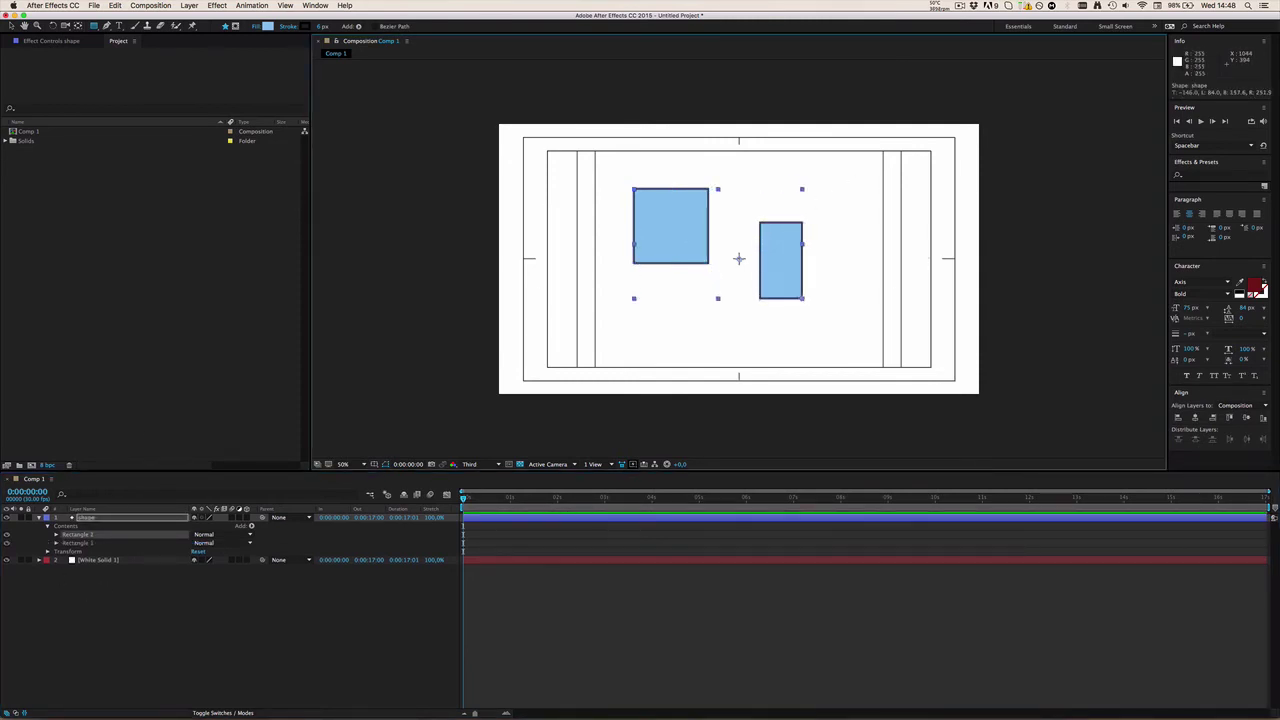
Examine the shape layer's Rectangle 1, Rectangle 2 and Transform entries, trying a rectangle around both shapes and undoing it.
click(92, 551)
click(90, 543)
click(91, 533)
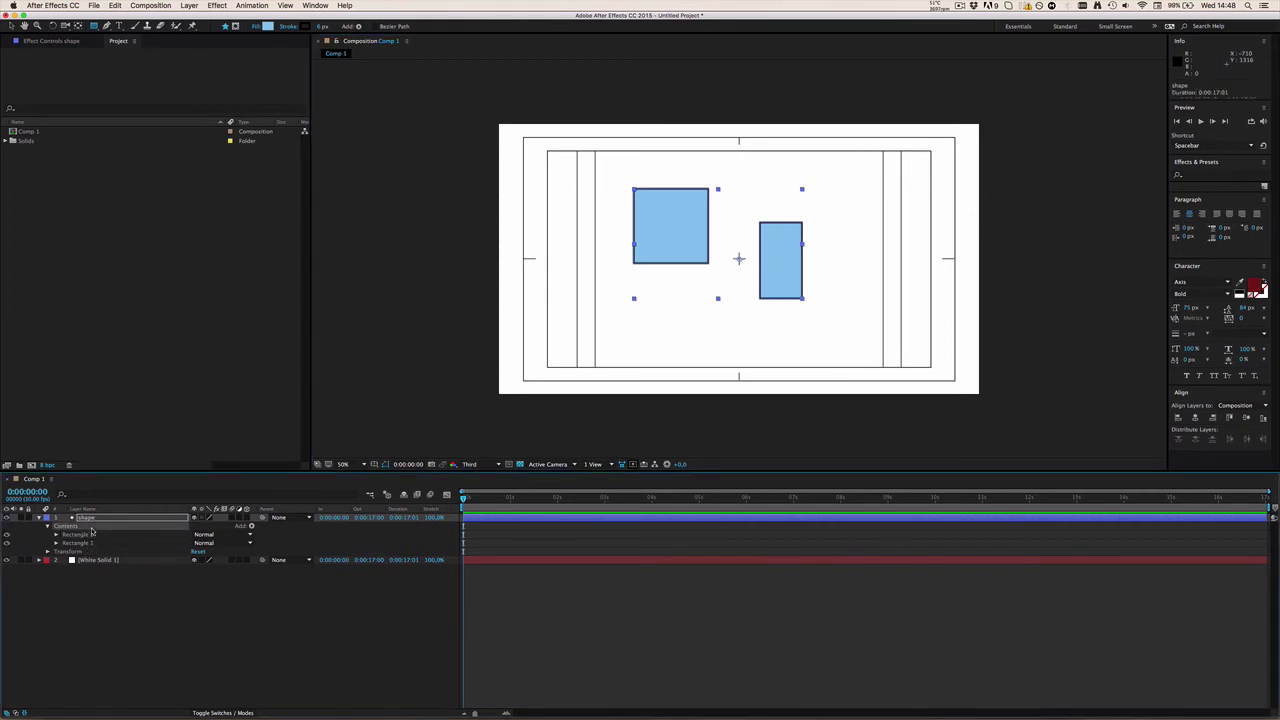
click(92, 533)
click(90, 543)
click(91, 533)
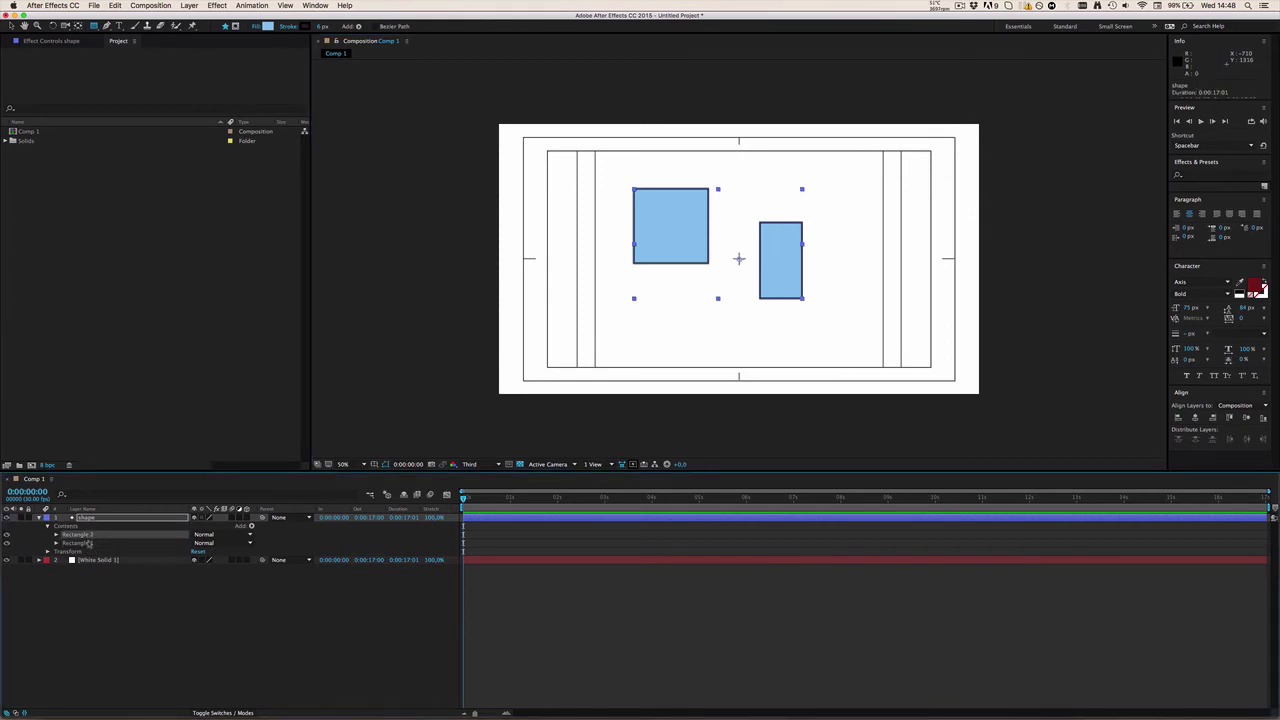
click(89, 543)
click(81, 552)
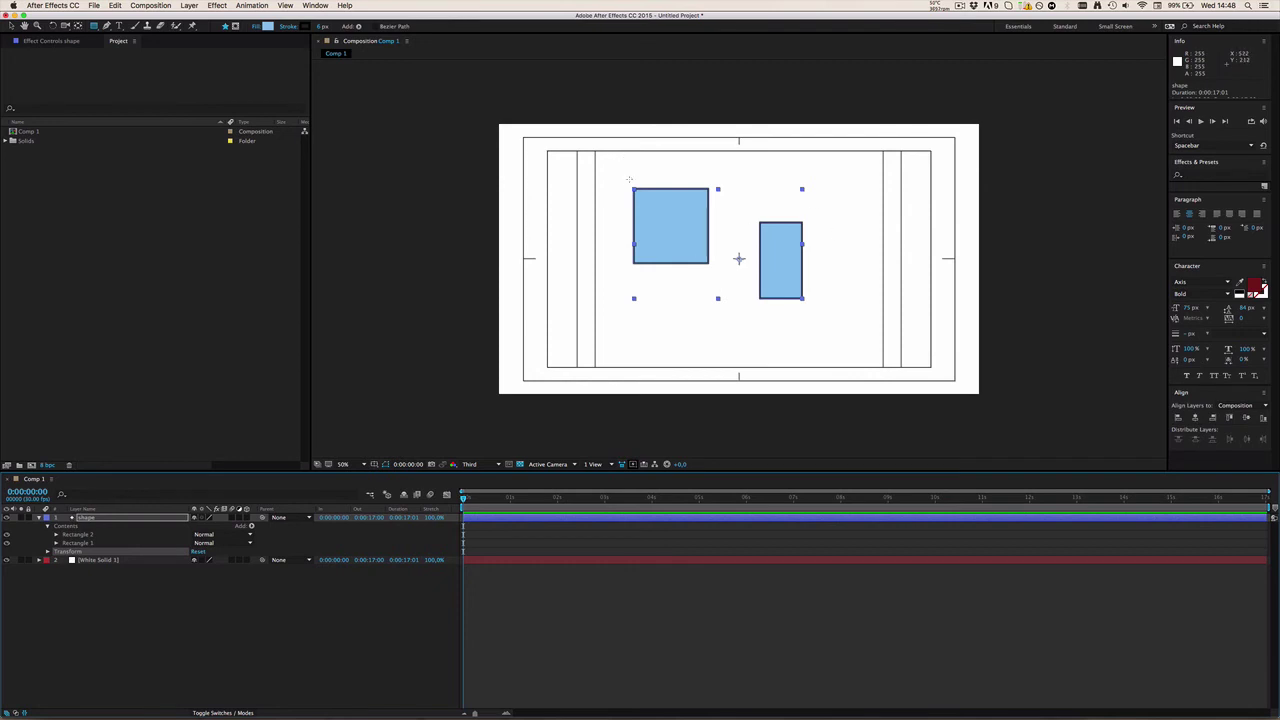
drag(632, 188, 804, 300)
key(super+z)
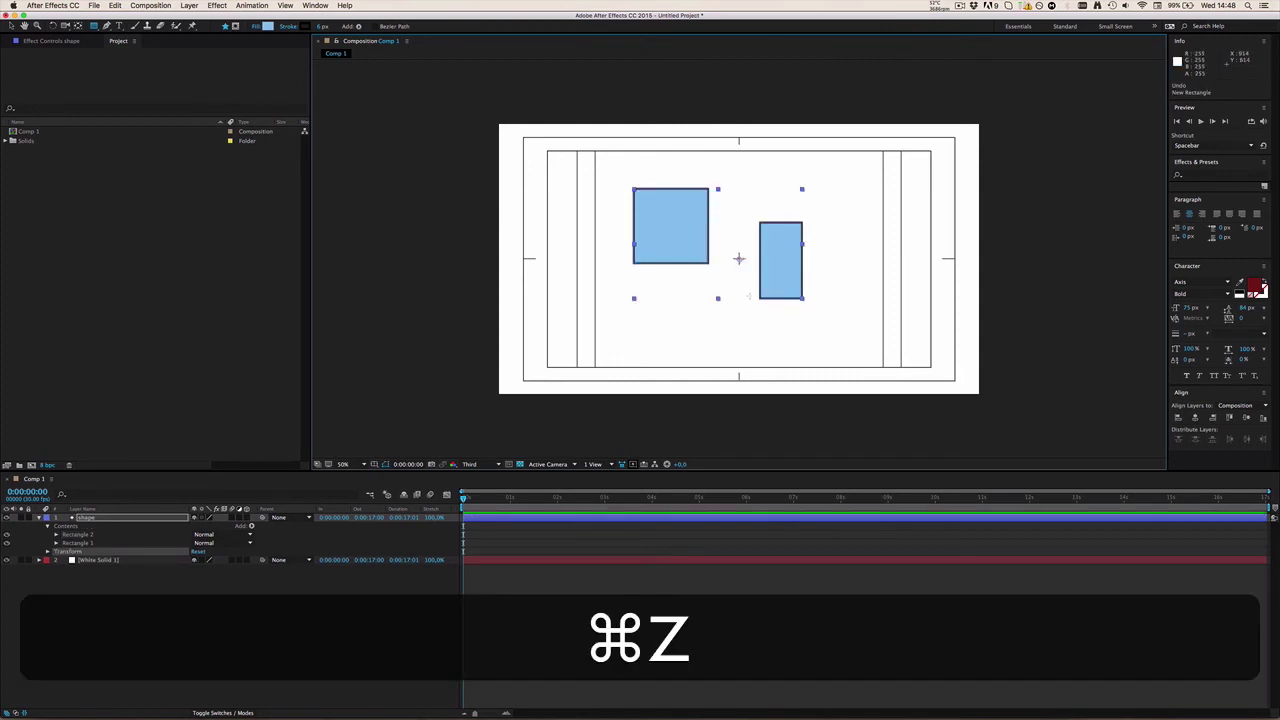
Examine the path, stroke, fill and transform properties of Rectangle 2, and collapse its group.
click(76, 535)
click(56, 535)
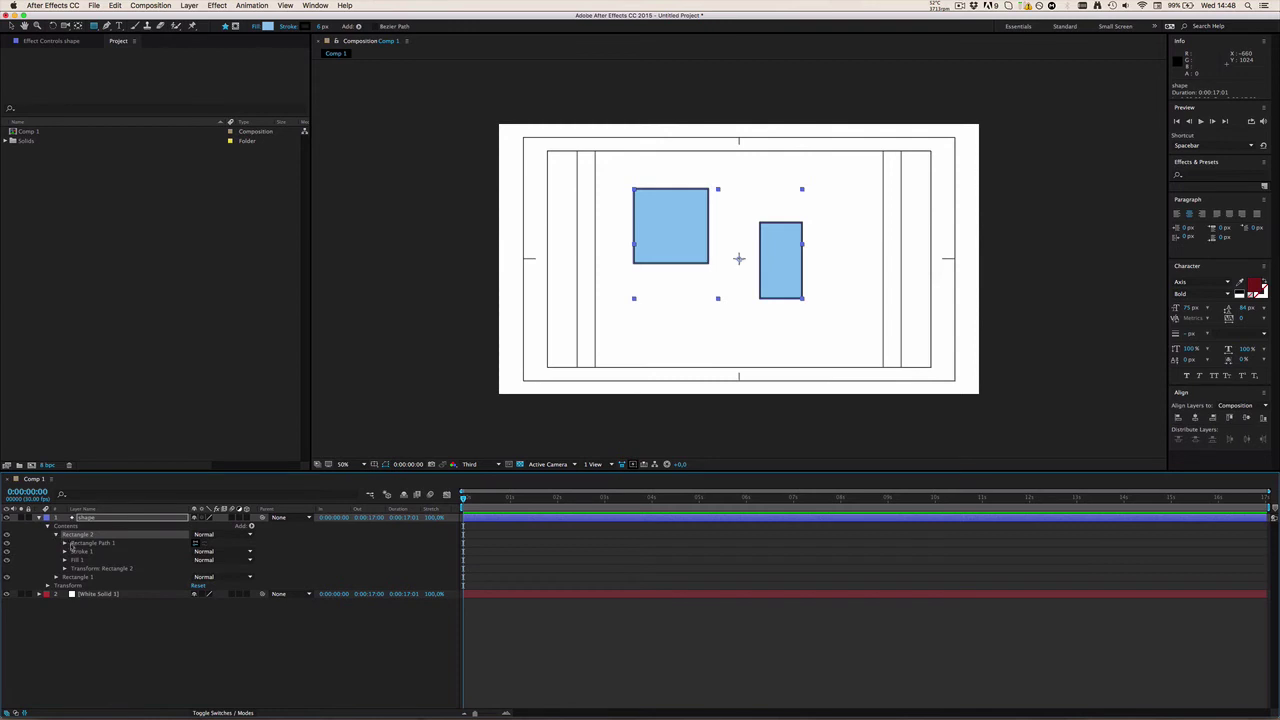
click(74, 543)
click(80, 551)
click(82, 560)
click(84, 567)
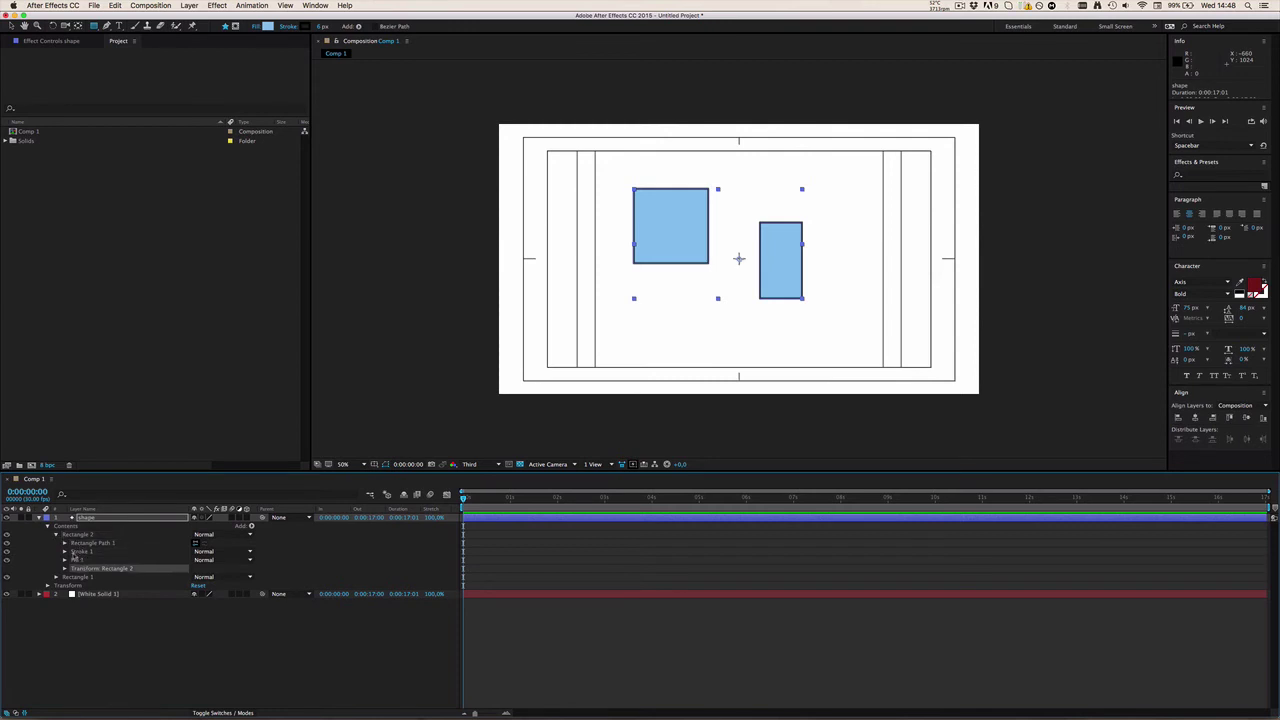
click(56, 535)
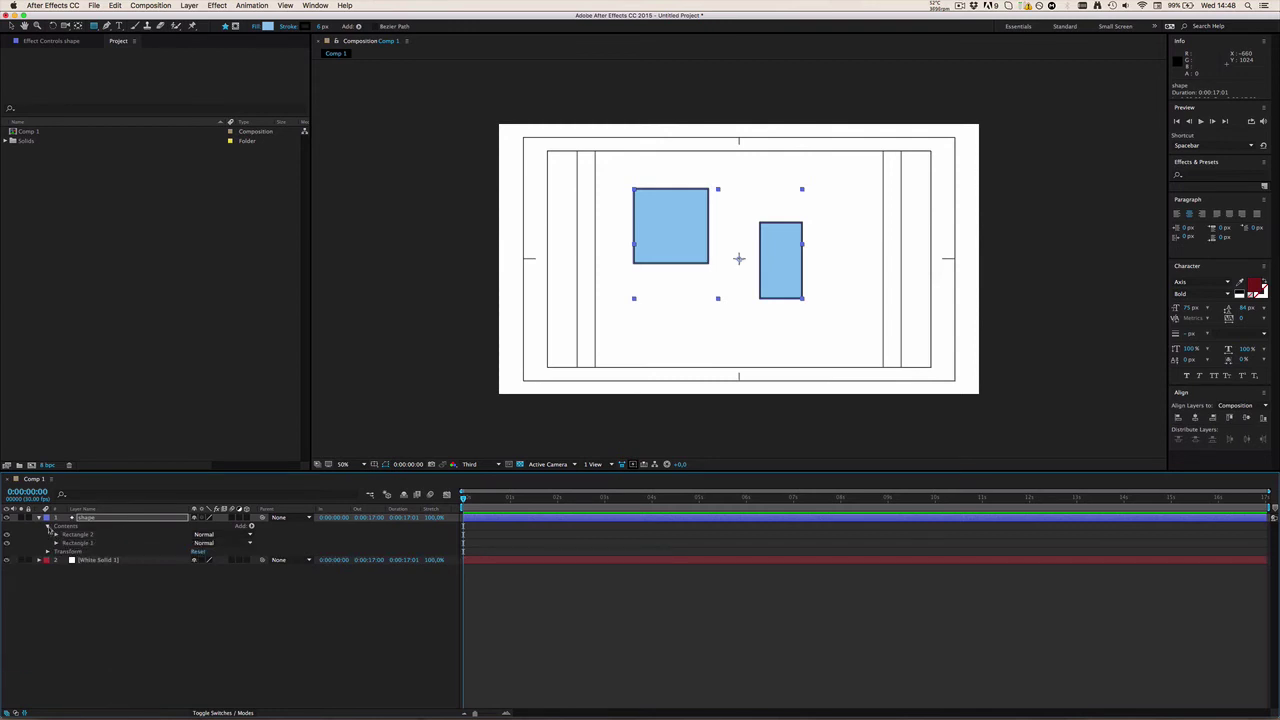
Collapse the layer's contents and examine its Anchor Point, Position, Scale, Rotation and Opacity transform properties.
click(48, 527)
key(Return)
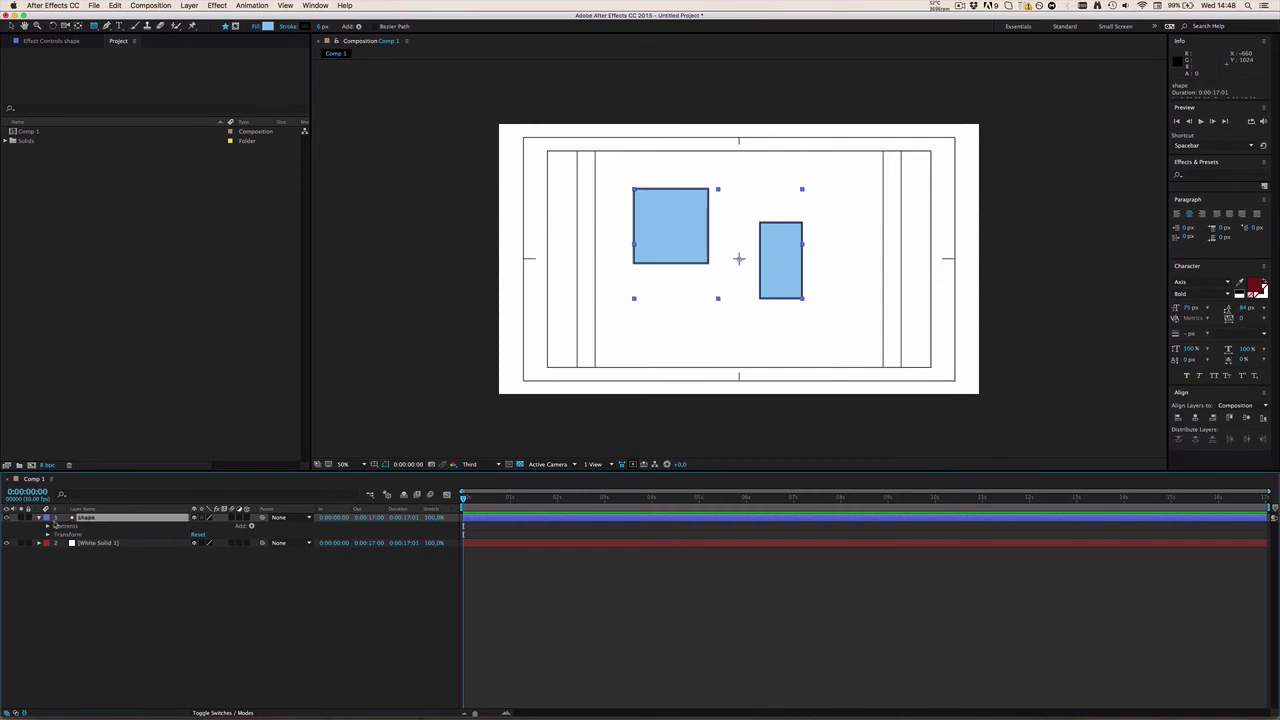
click(48, 535)
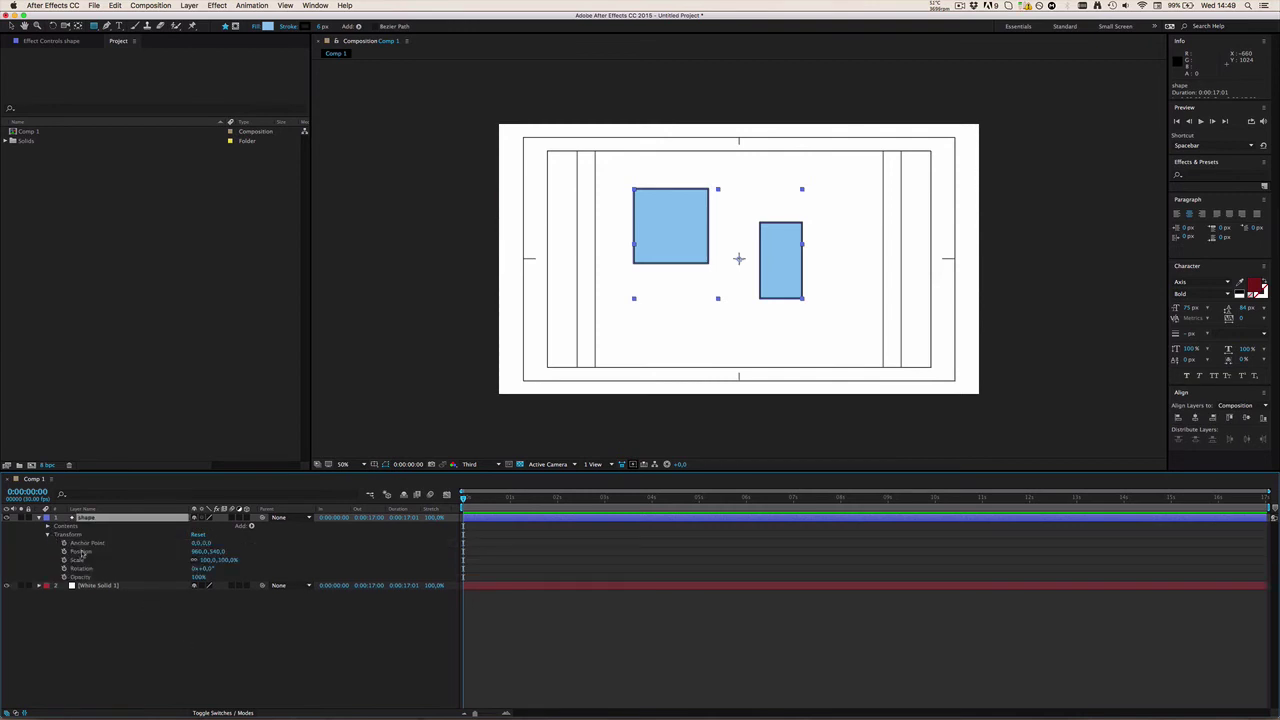
click(74, 570)
click(94, 602)
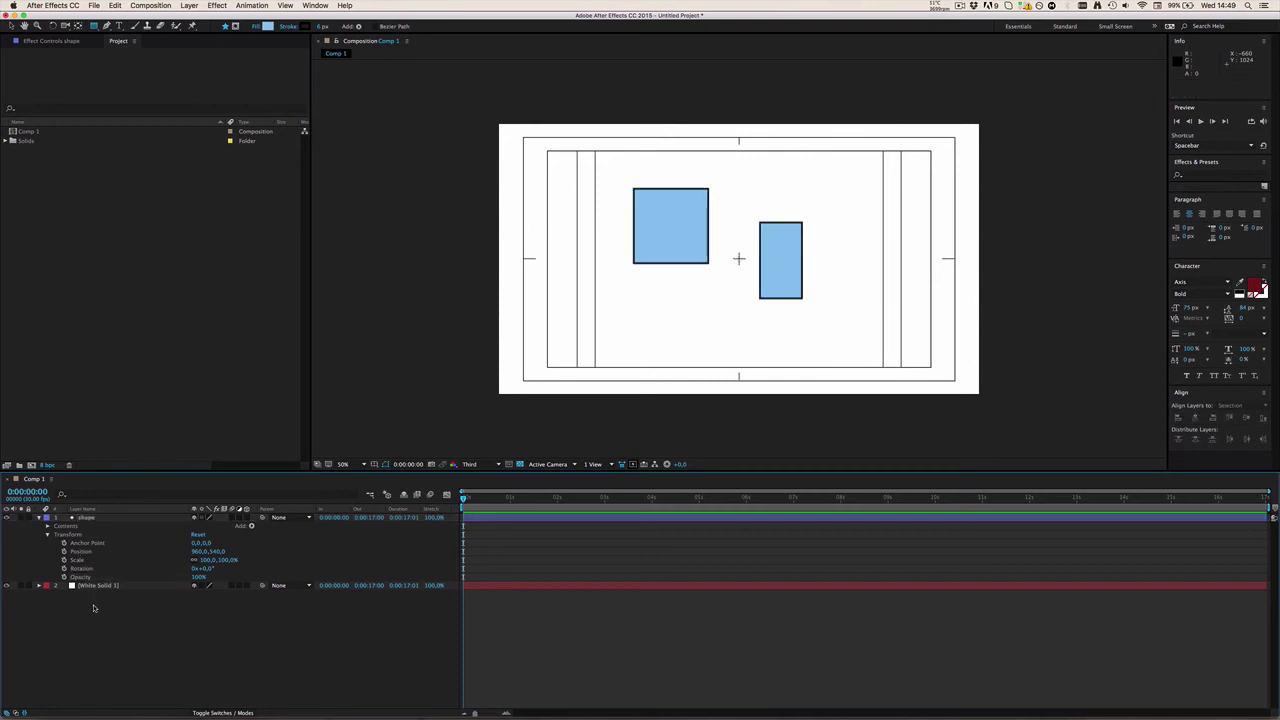
click(94, 542)
click(88, 552)
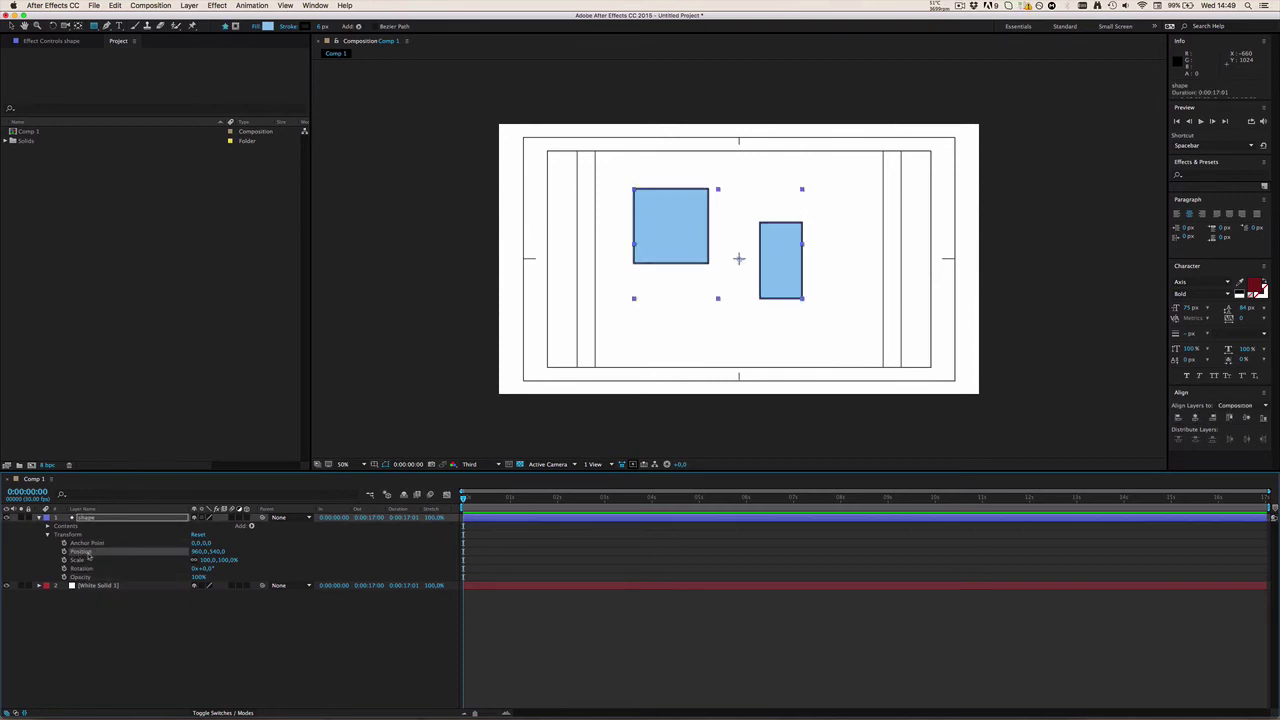
click(88, 560)
click(88, 569)
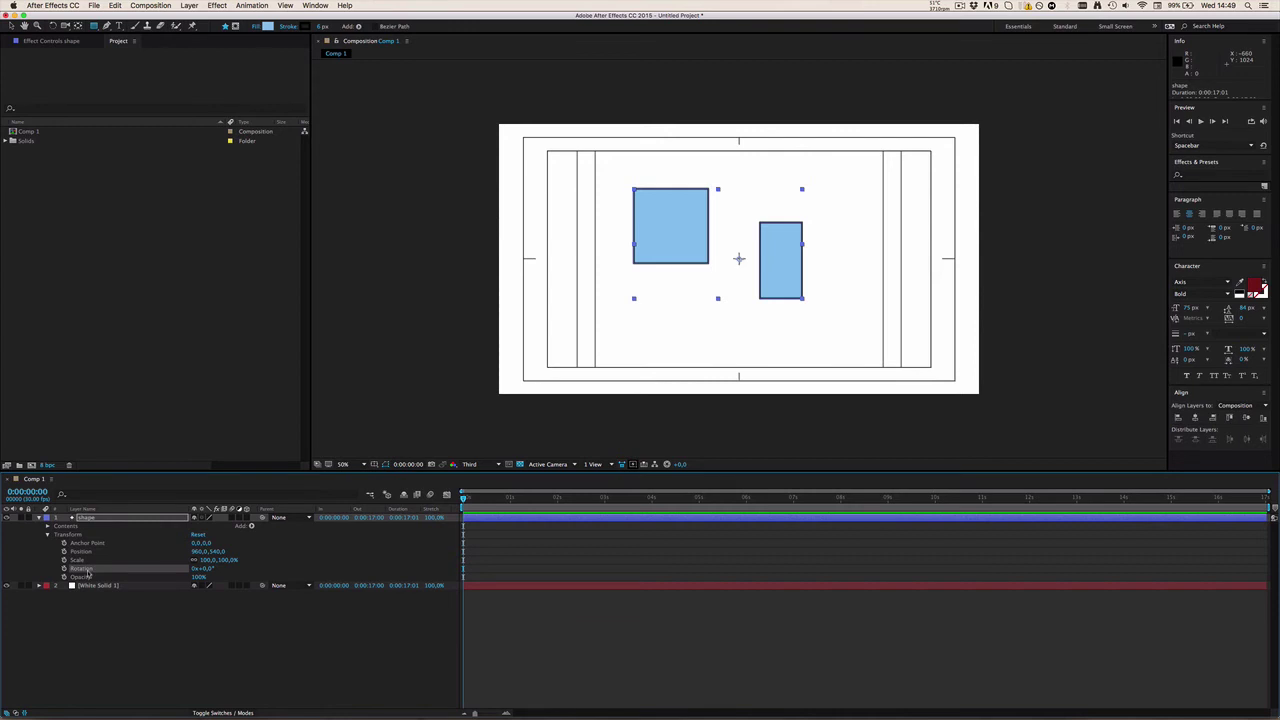
Expand the shape layer's contents and delete Rectangle 2.
click(47, 527)
click(78, 535)
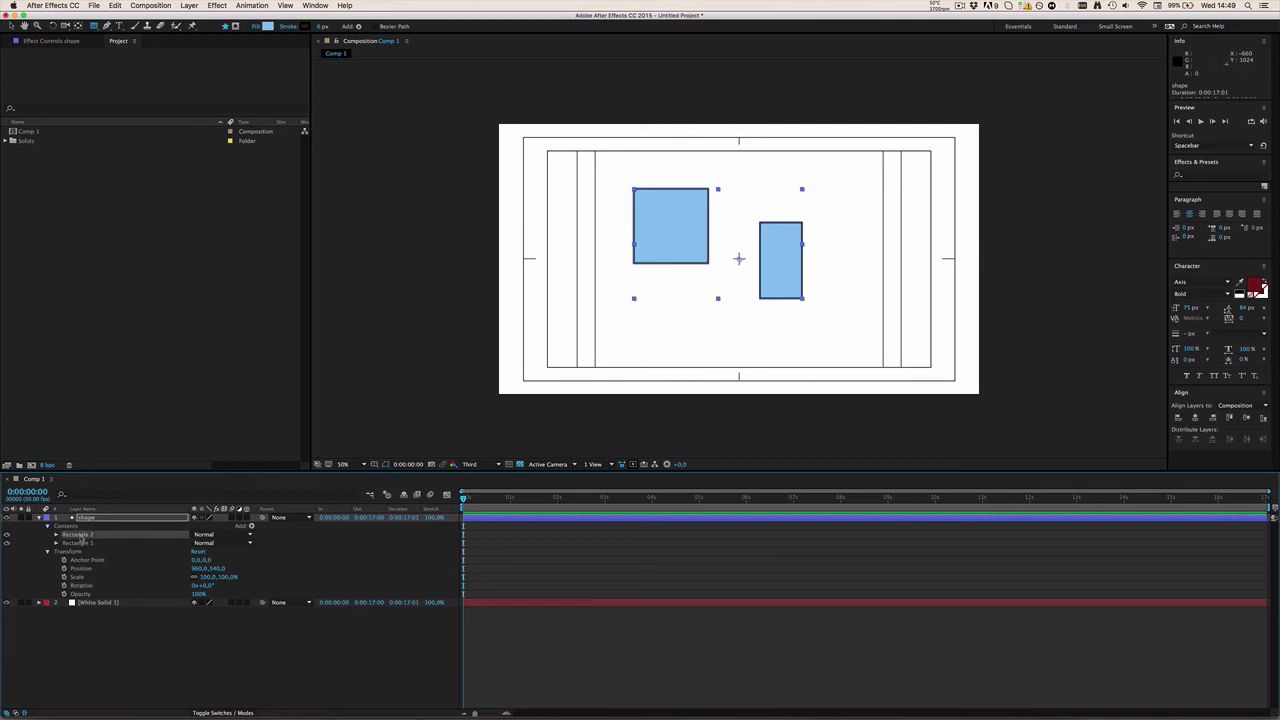
key(BackSpace)
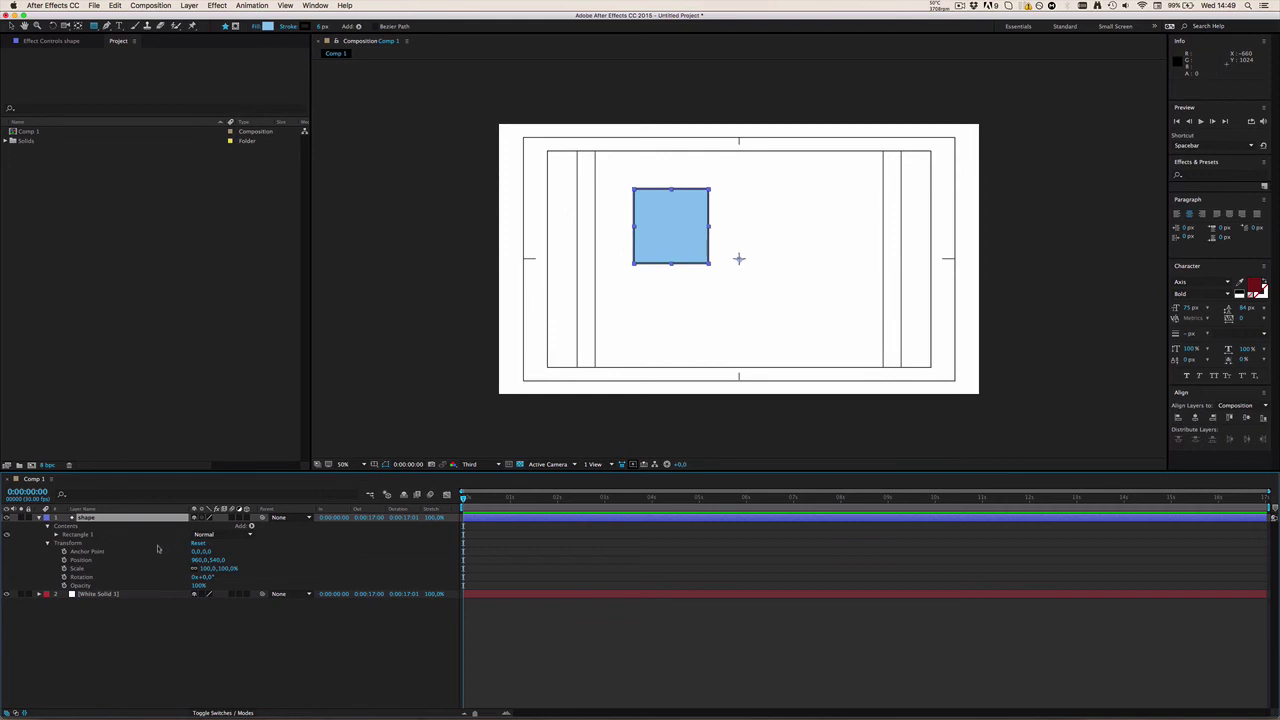
Shift the shape layer's X position to 946, try an X position of 500, and undo that last change.
mouse_move(203, 565)
mouse_down()
mouse_move(165, 561)
mouse_move(281, 560)
mouse_move(169, 561)
mouse_move(187, 561)
mouse_up()
click(200, 560)
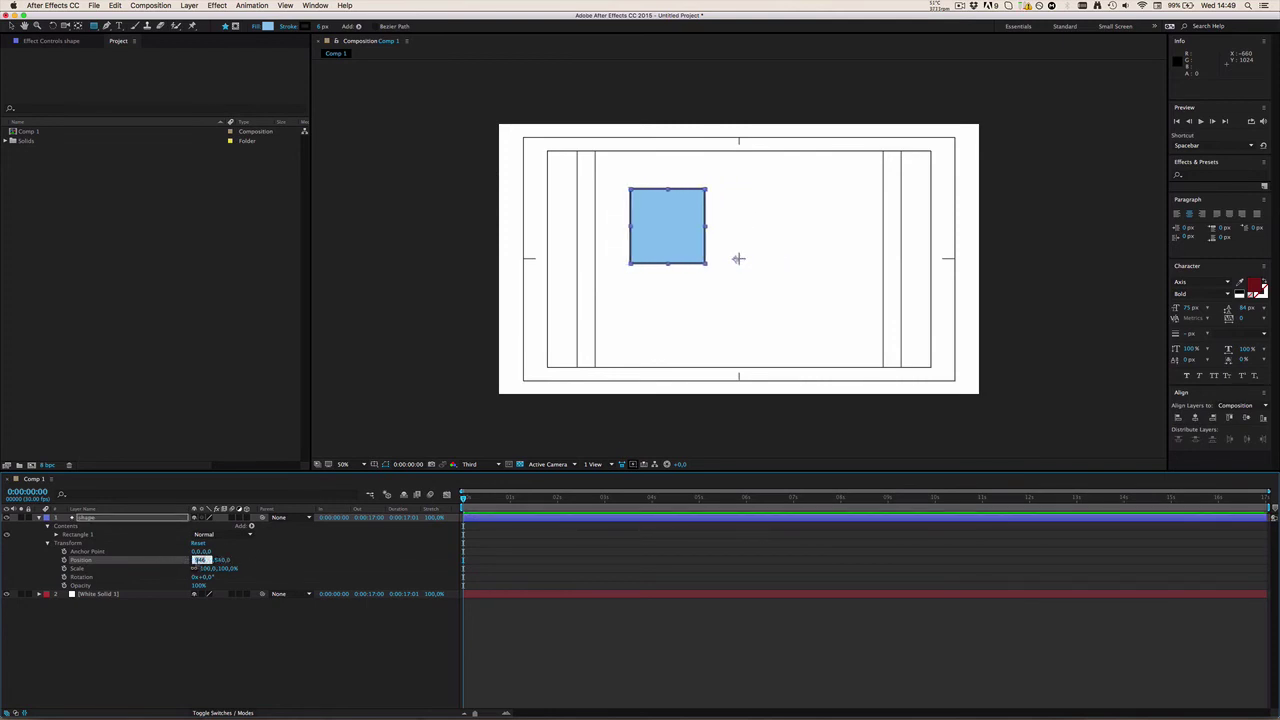
text(500)
key(Return)
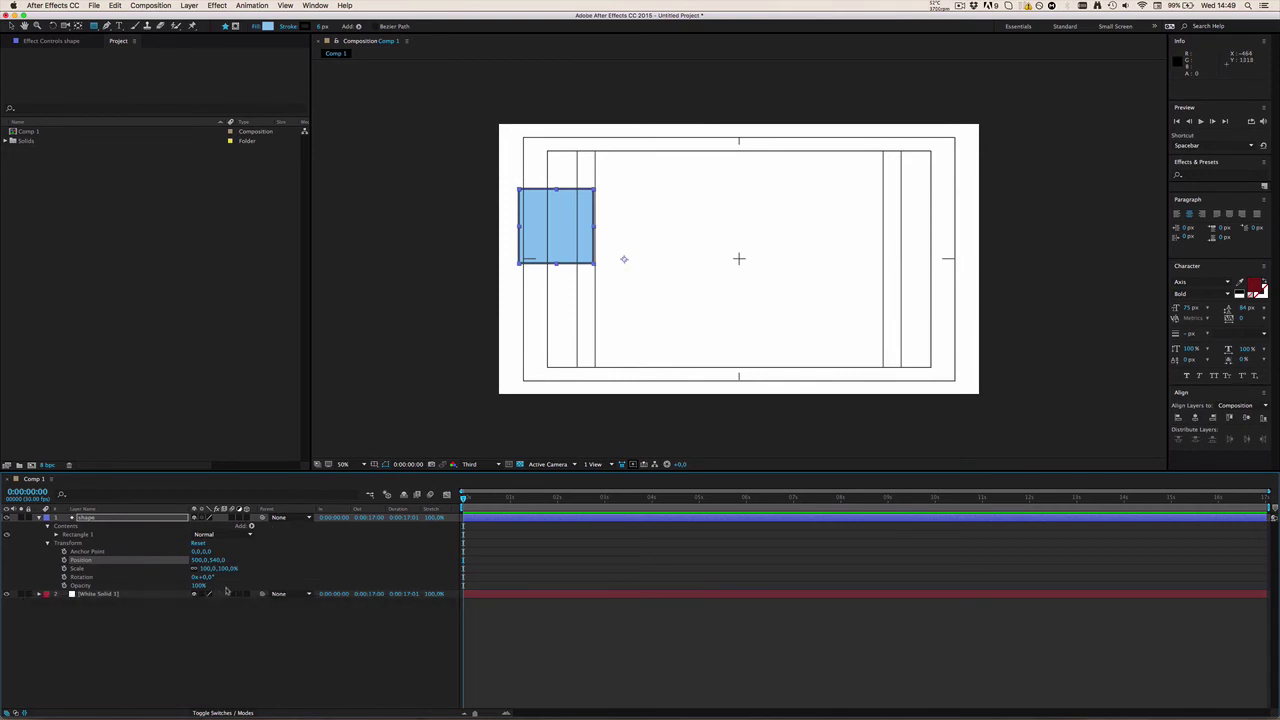
key(super+z)
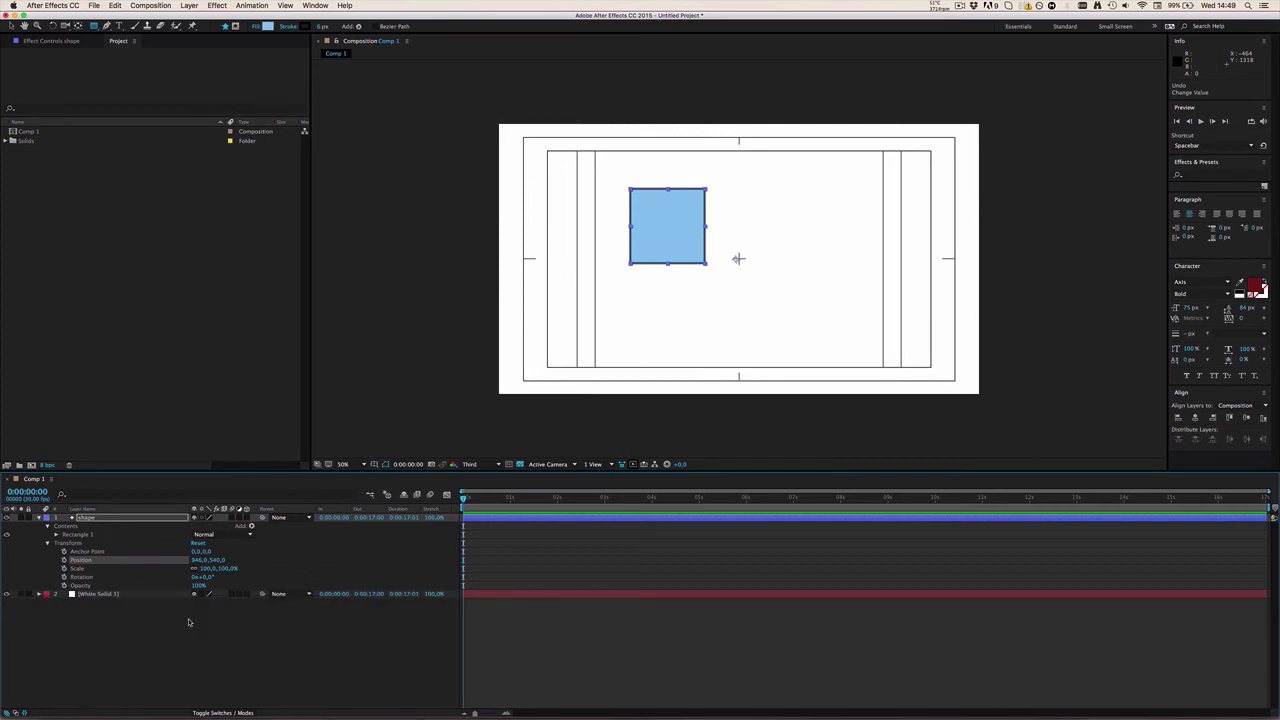
Try scaling the shape layer down to 70% and up to a larger size, undoing each scale change.
drag(205, 568, 179, 568)
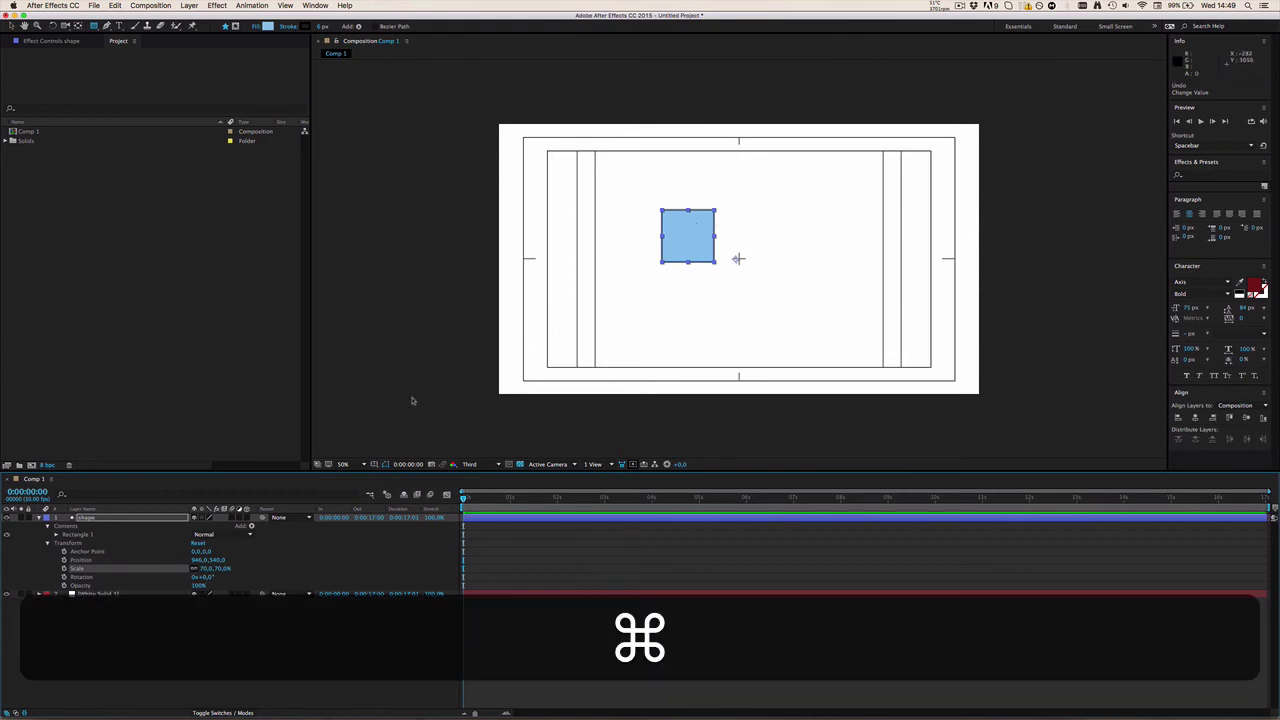
key(super+z)
drag(205, 568, 312, 571)
key(super+z)
key(super+z)
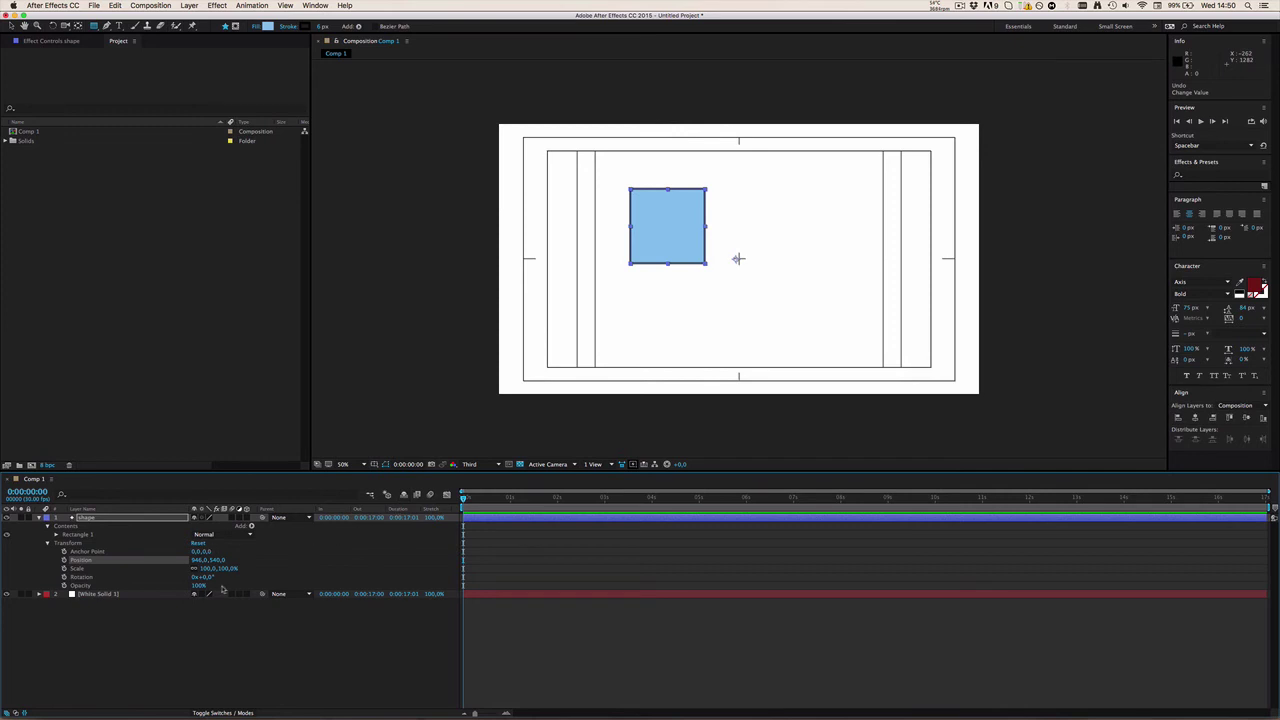
Try changing the shape layer's opacity and rotating the layer clockwise by about 55°, and undo the rotation.
drag(199, 585, 253, 579)
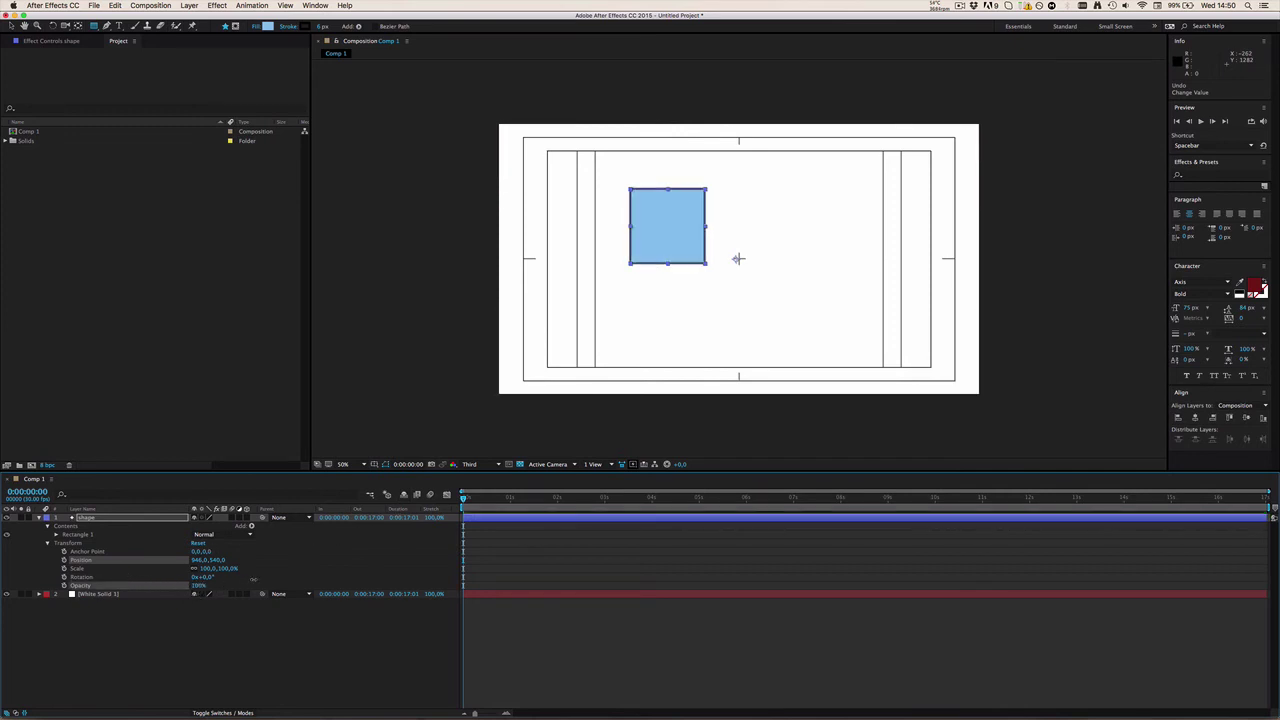
click(174, 633)
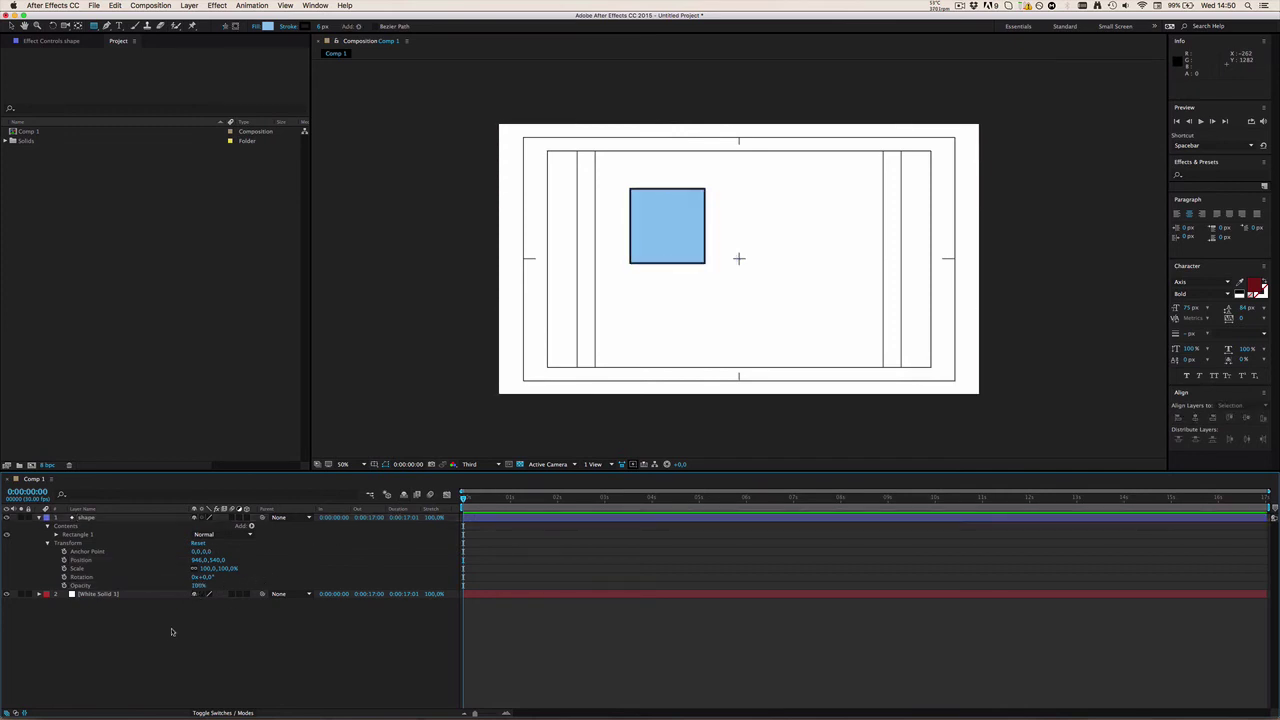
click(113, 560)
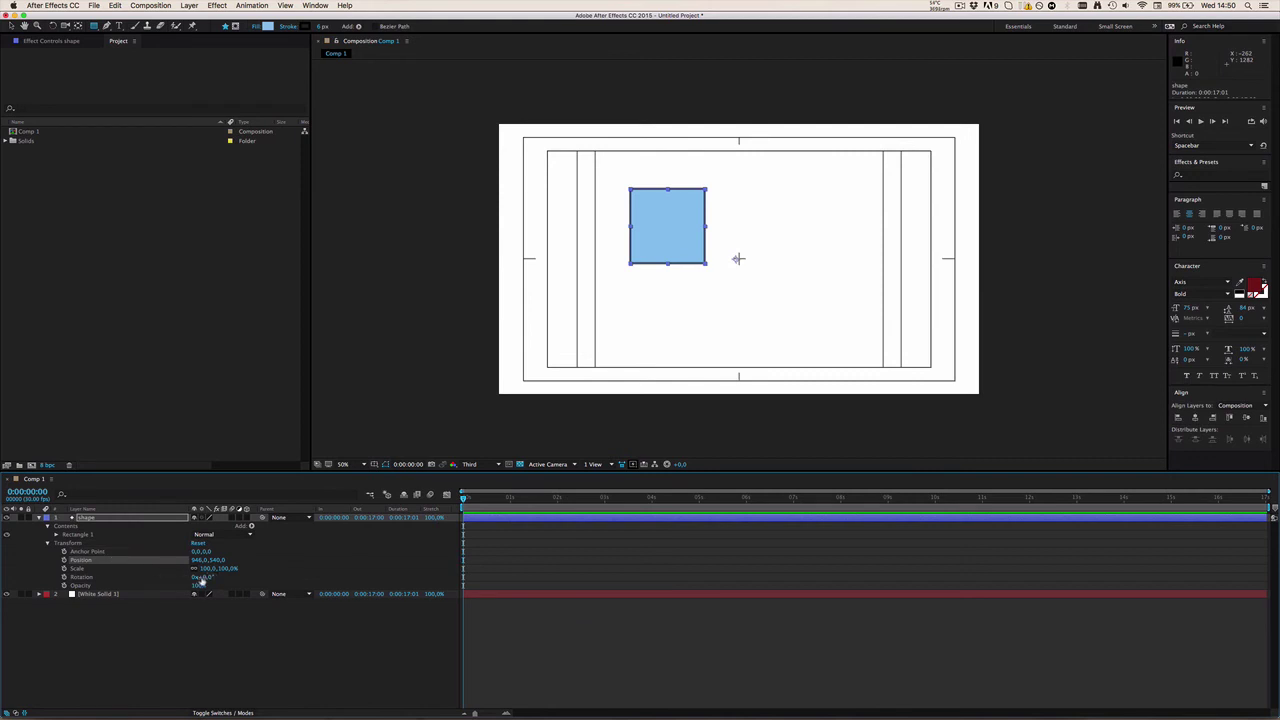
drag(202, 580, 238, 579)
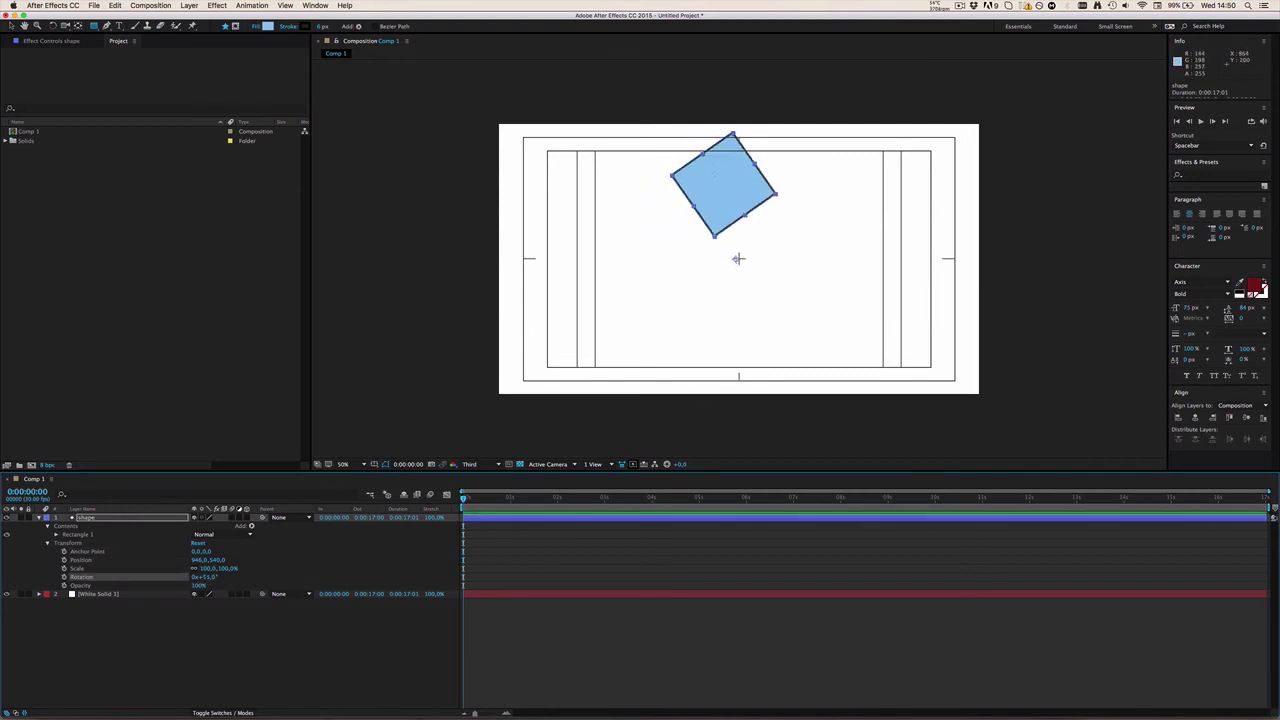
key(super+z)
key(super+z)
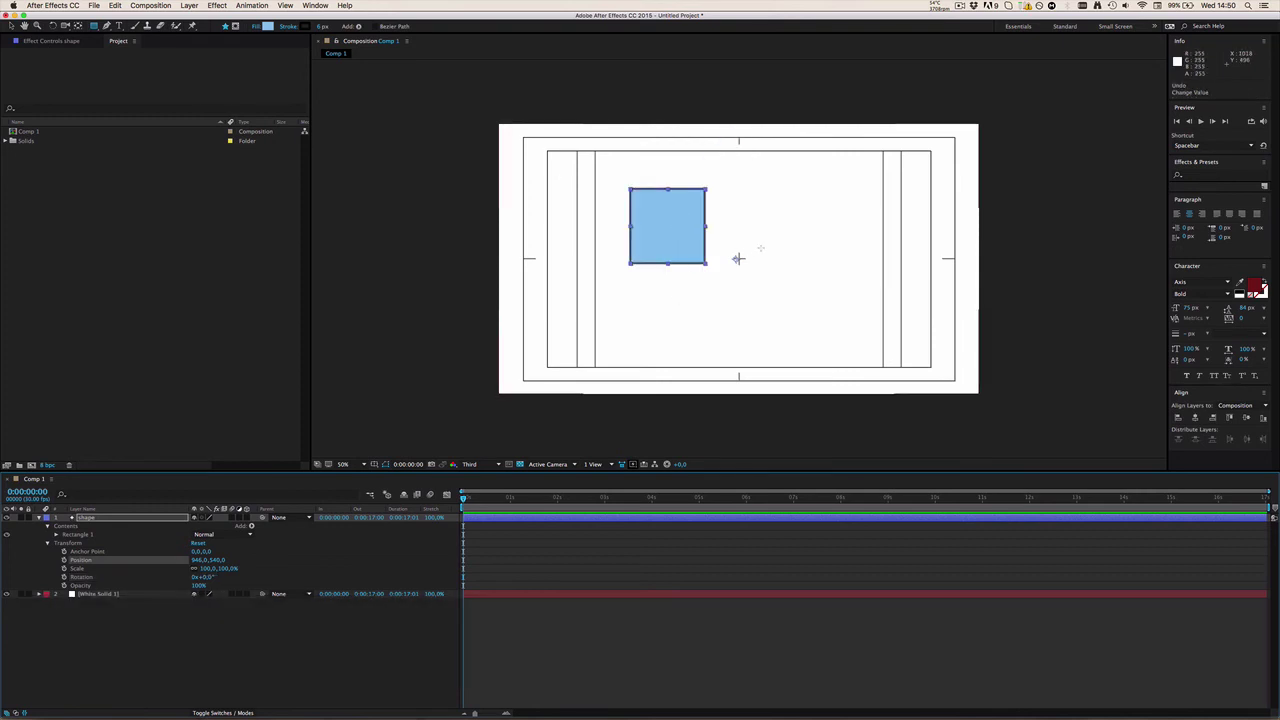
Draw a second rectangle about 324 by 375 px as a new shape layer beside the first, and inspect its anchor point closely.
click(548, 563)
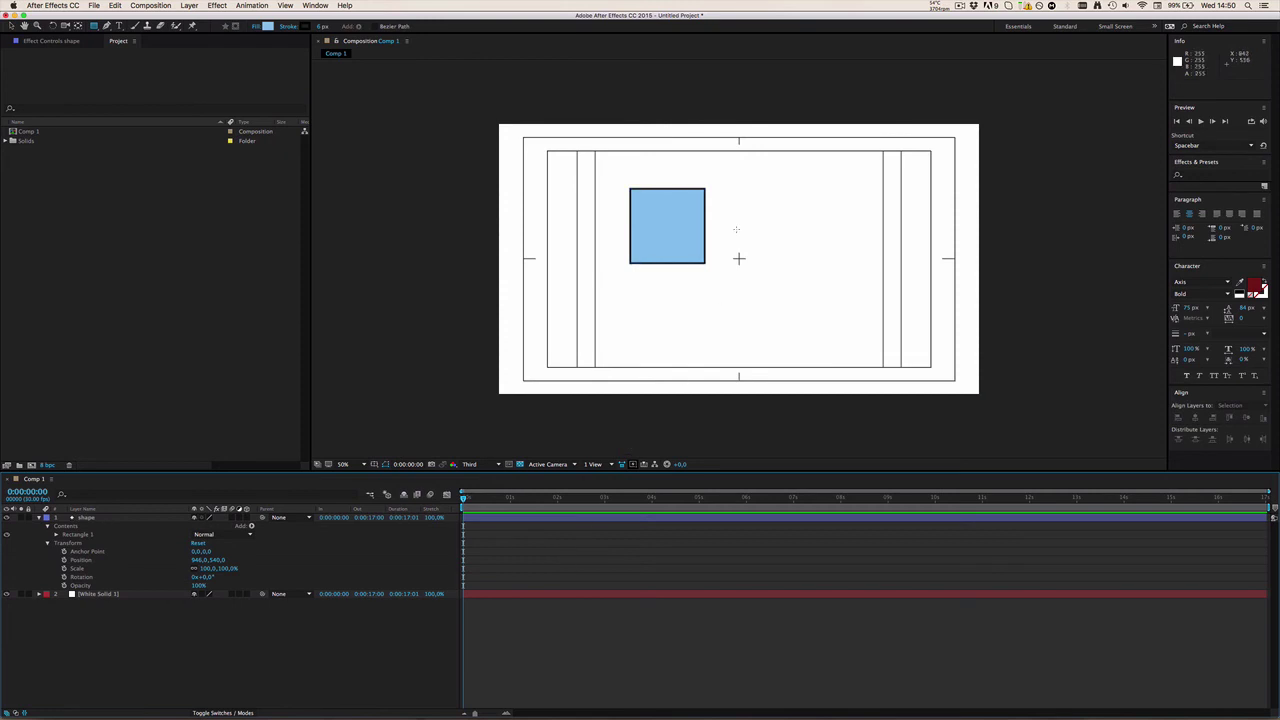
drag(771, 243, 854, 337)
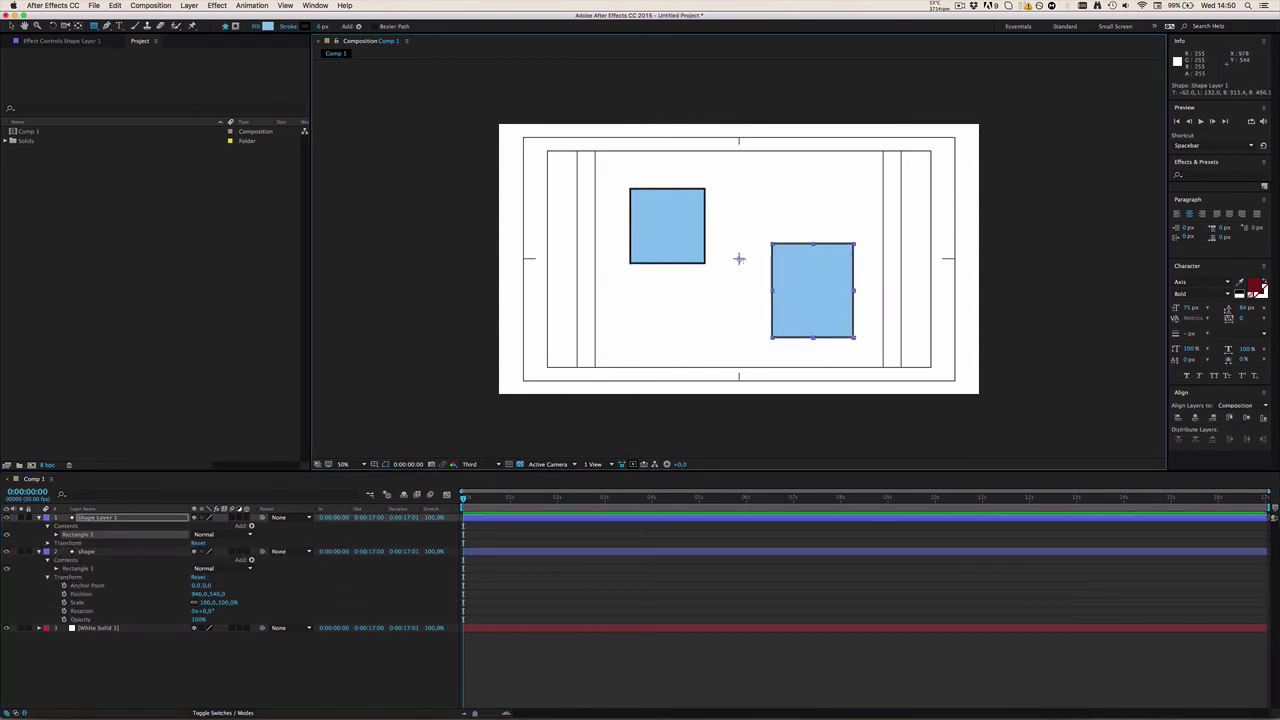
scroll(739, 259, up, 6)
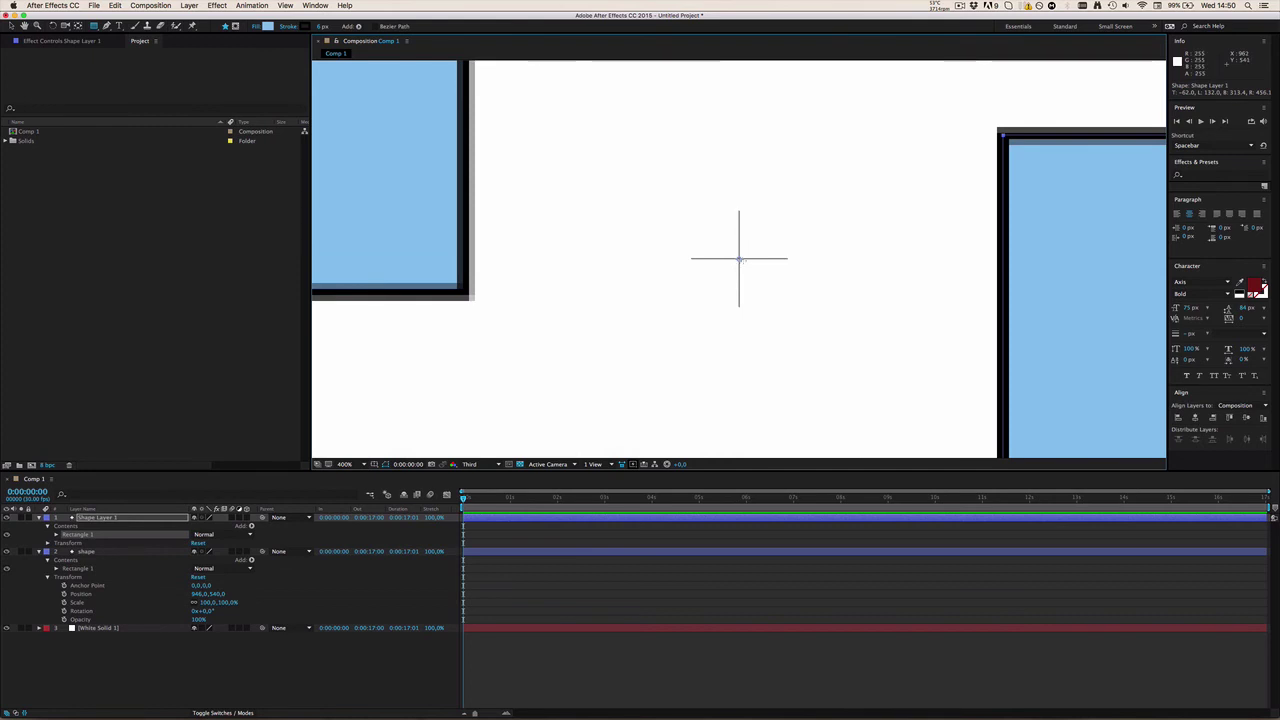
Hide the Title/Action Safe guides in the composition view, and undo the newly drawn rectangle.
click(378, 464)
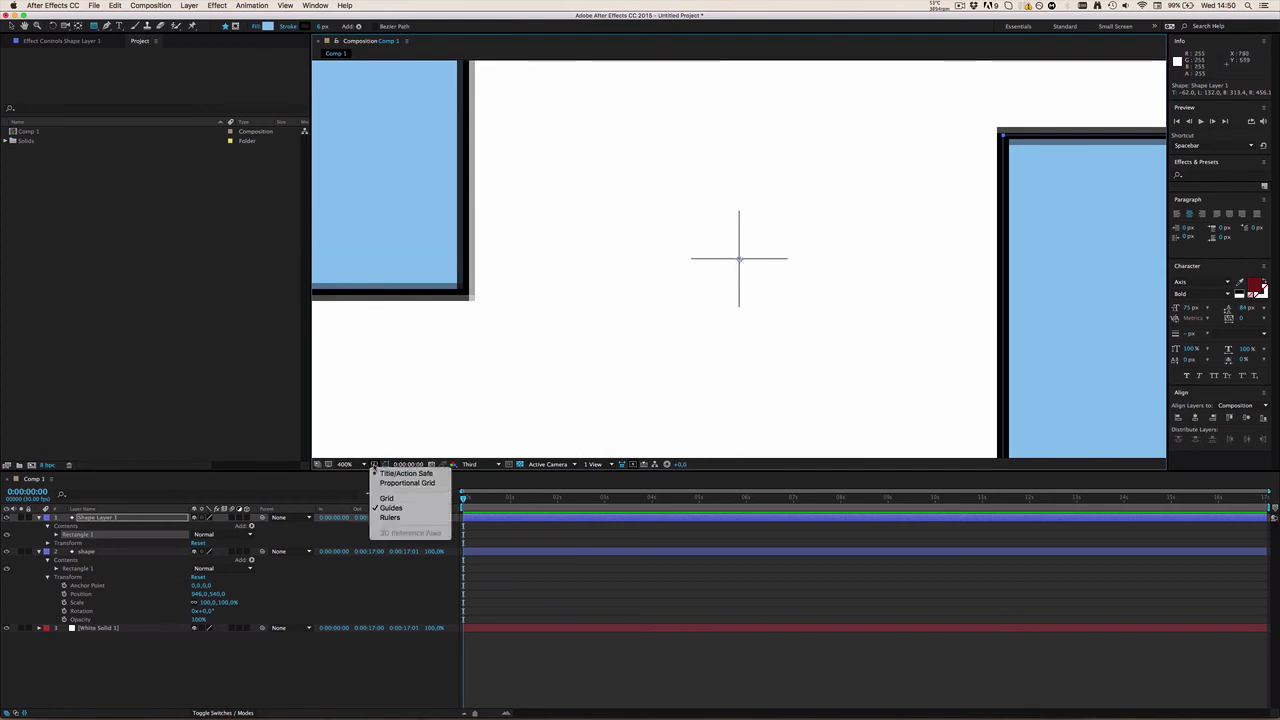
click(380, 473)
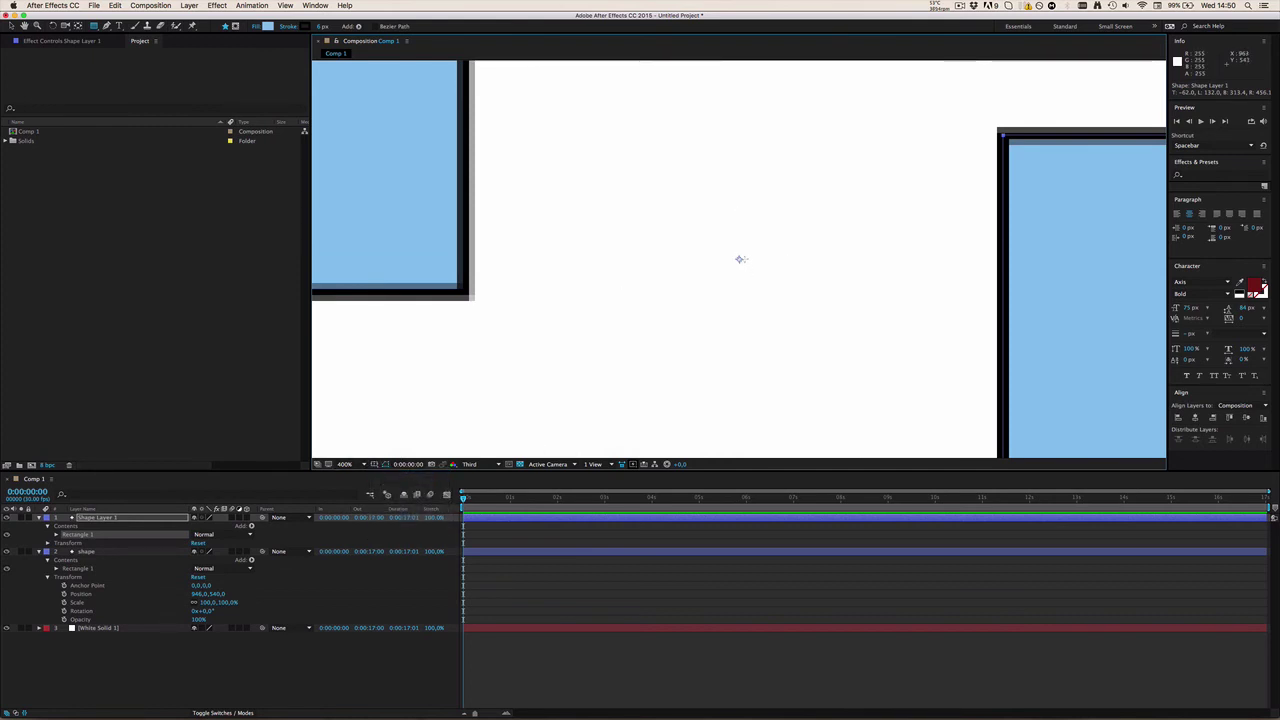
scroll(739, 259, down, 6)
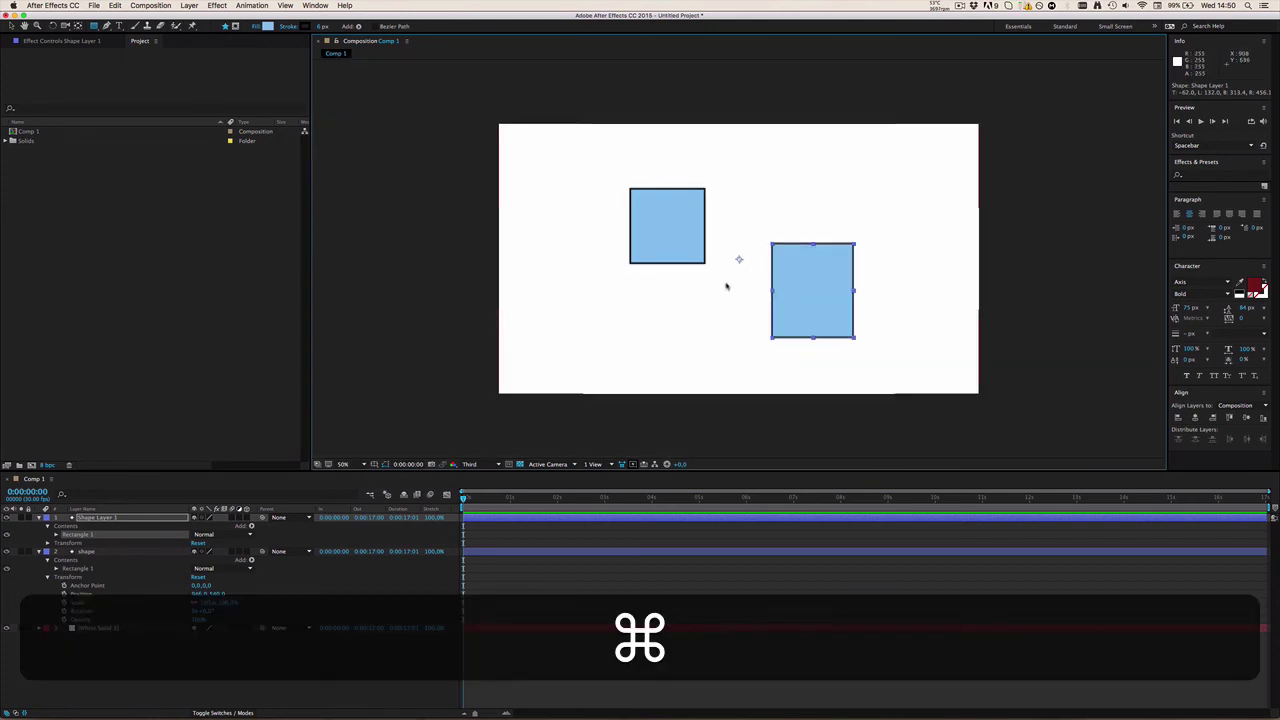
key(super+z)
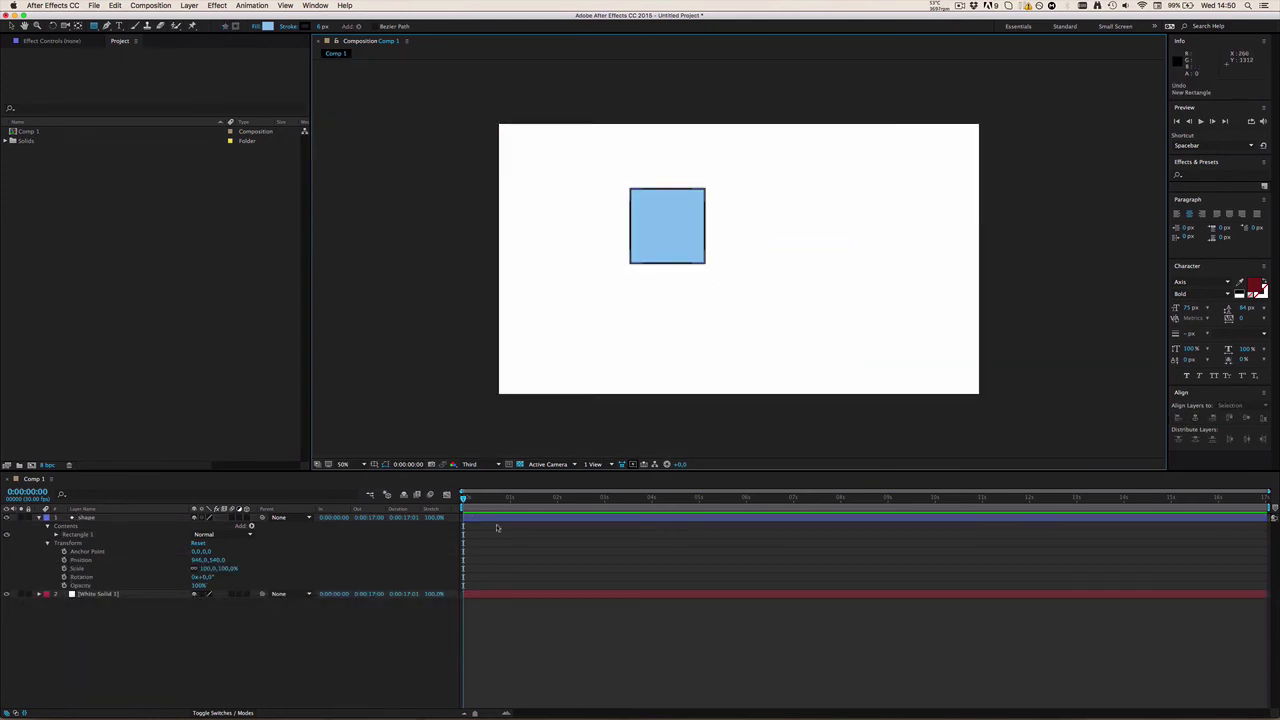
Set the shape layer's Anchor Point to -270, -138 so the rectangle is centred around it, undoing the excess adjustment.
click(510, 520)
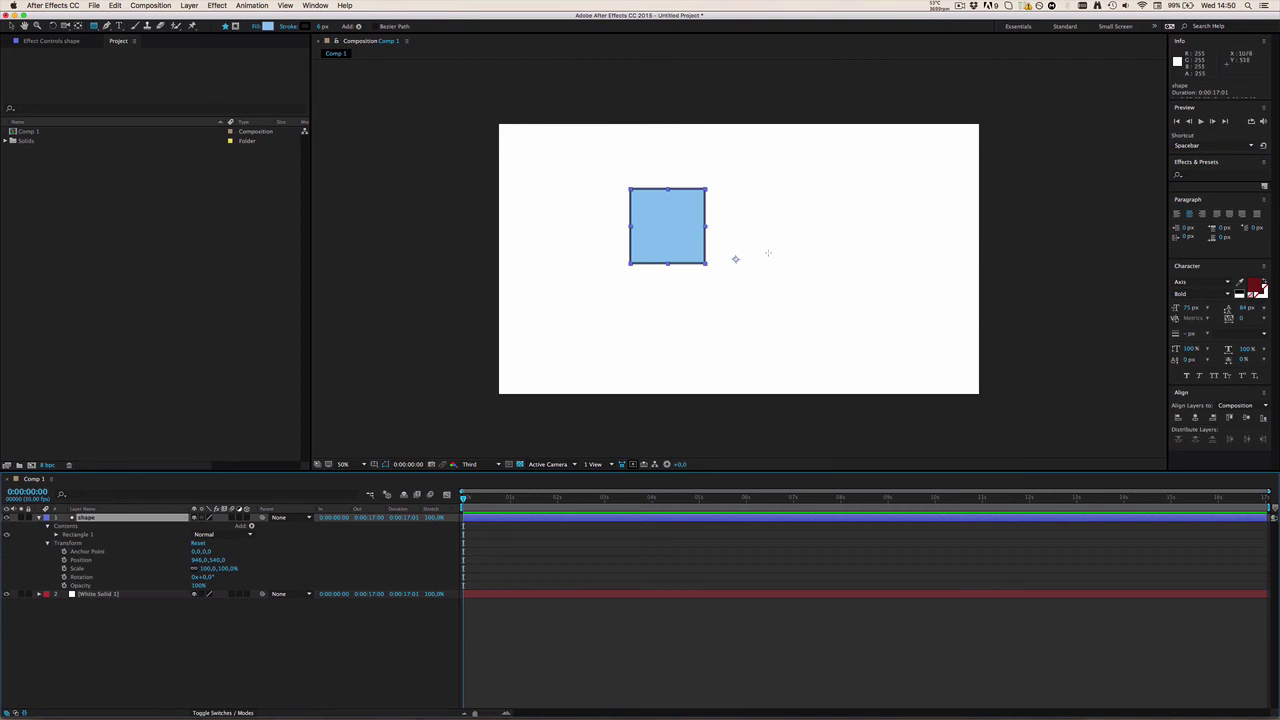
scroll(732, 259, up, 2)
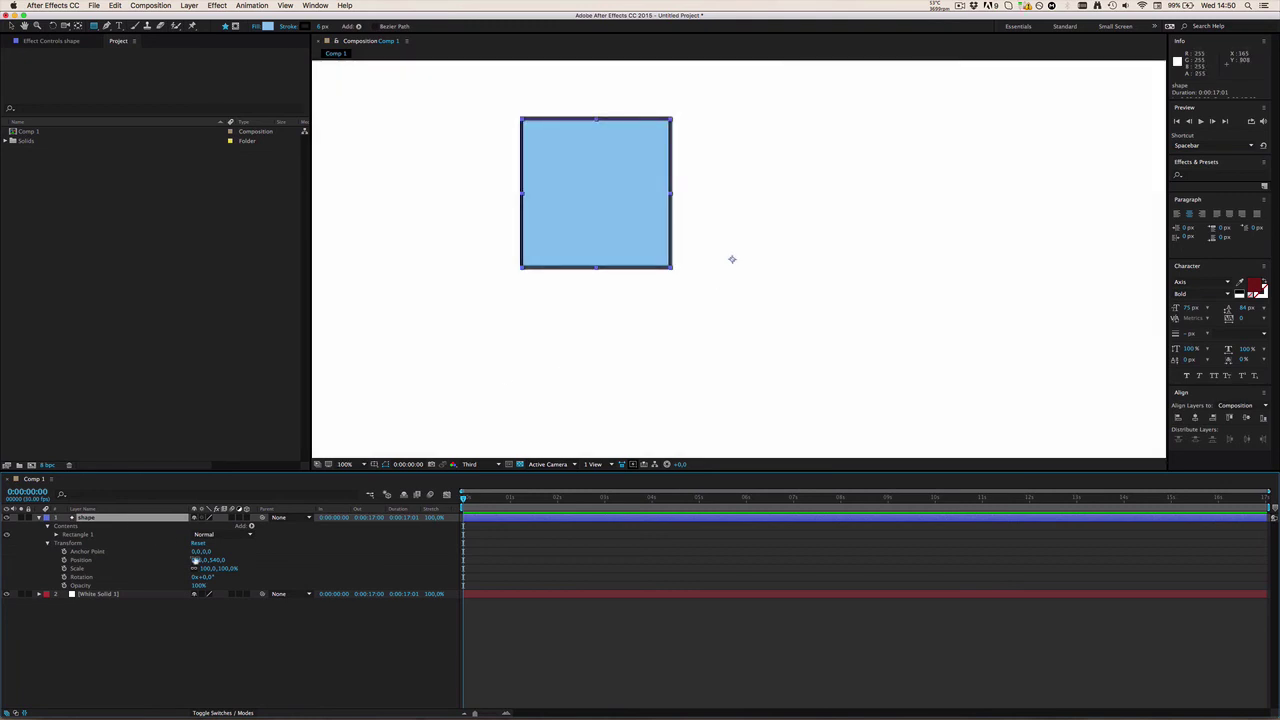
drag(196, 552, 72, 562)
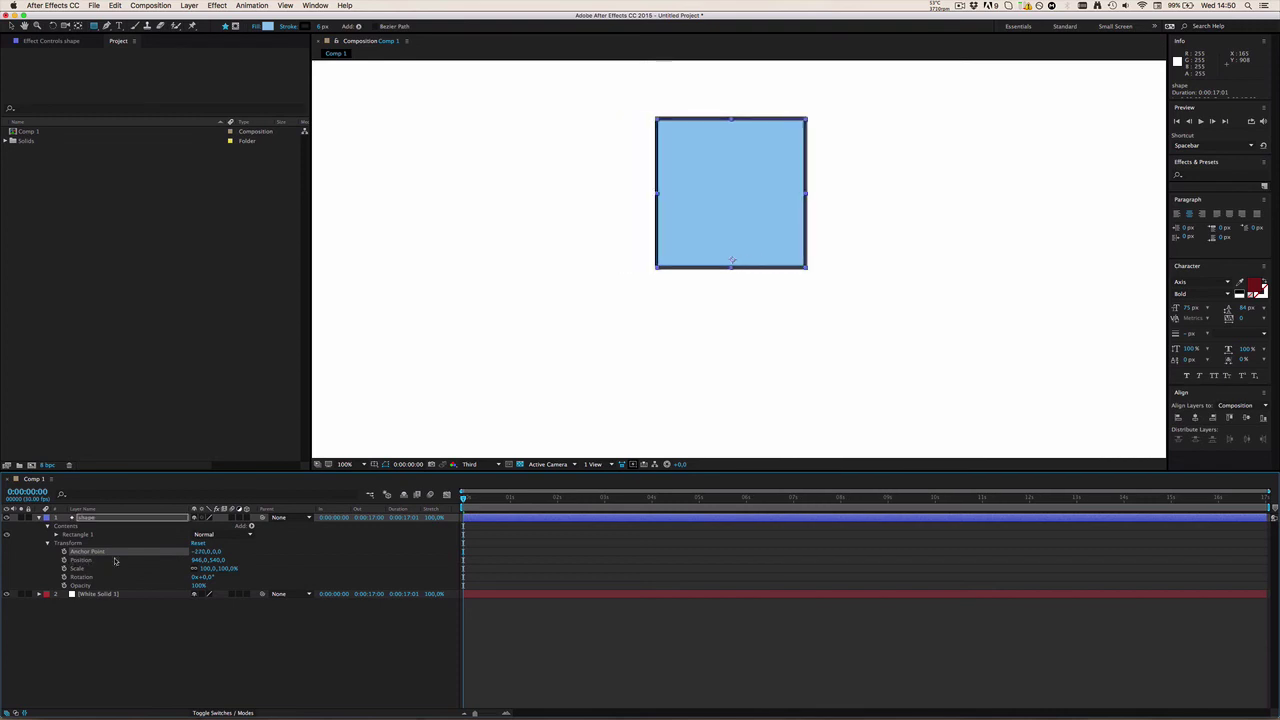
drag(213, 552, 335, 578)
key(super+z)
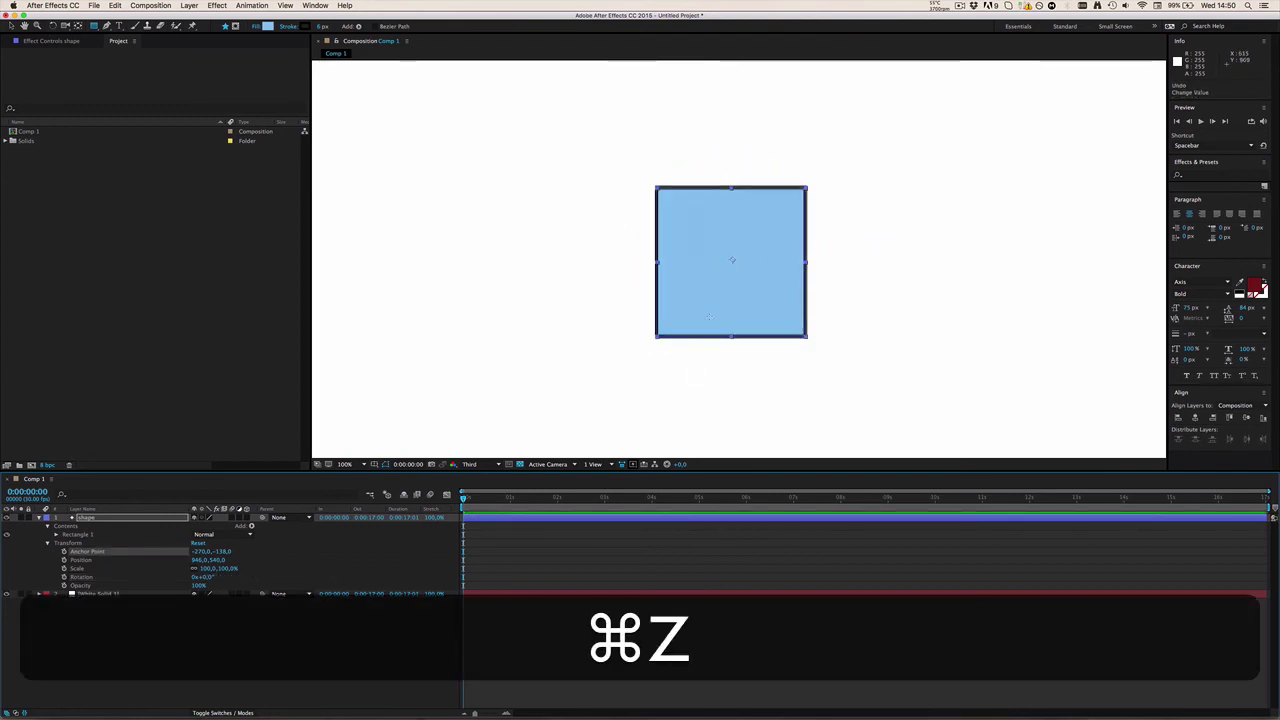
Move the shape layer's anchor point slightly with the Pan Behind tool, to -277, -125, keeping the rectangle in place.
key(comma)
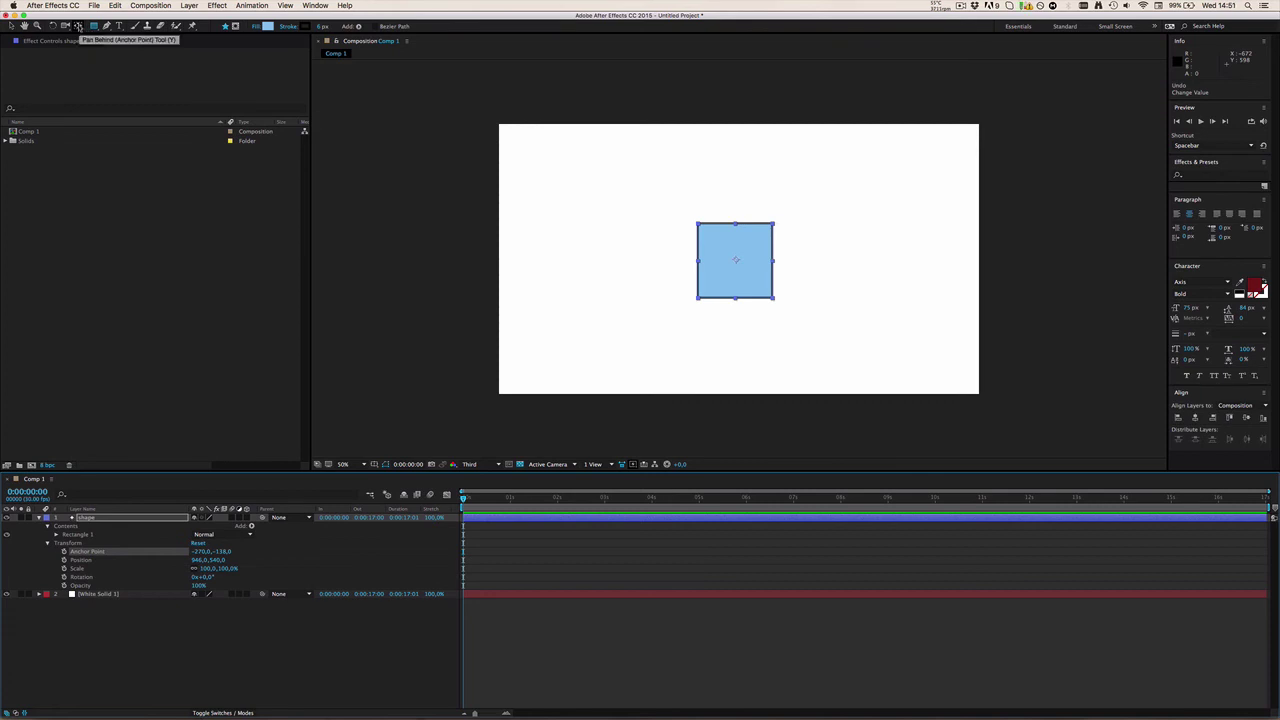
key(y)
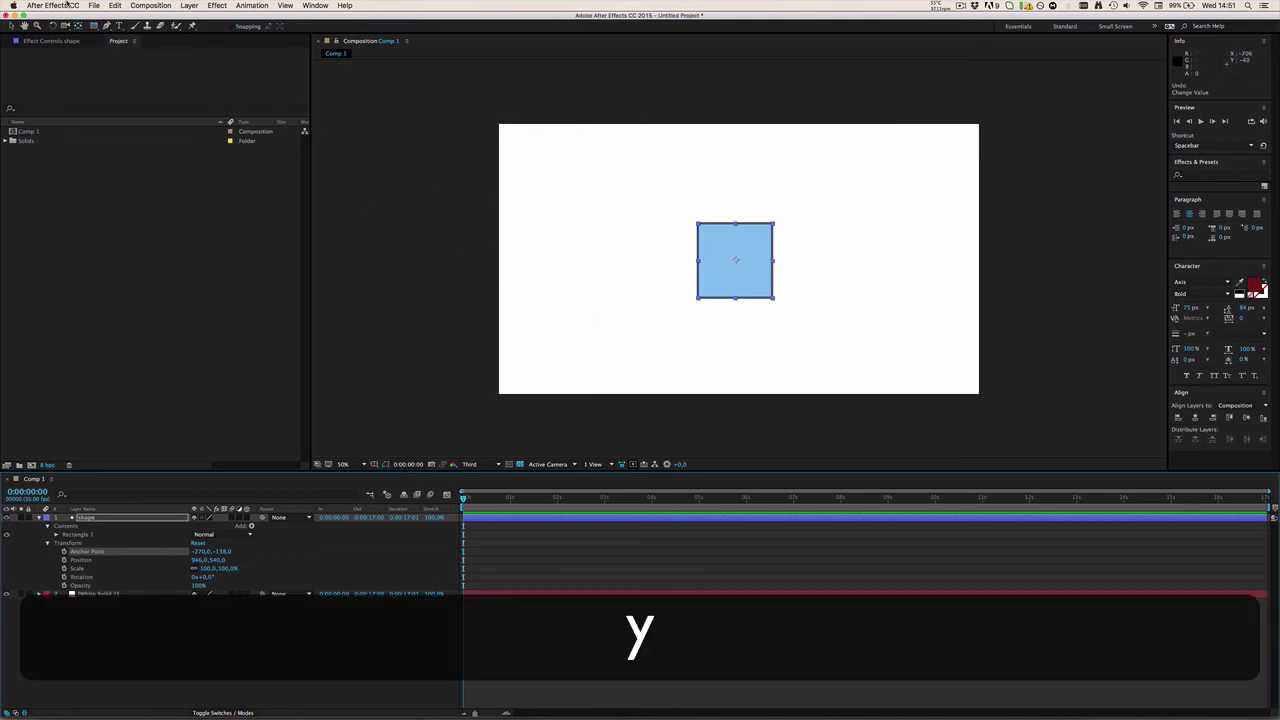
key(period)
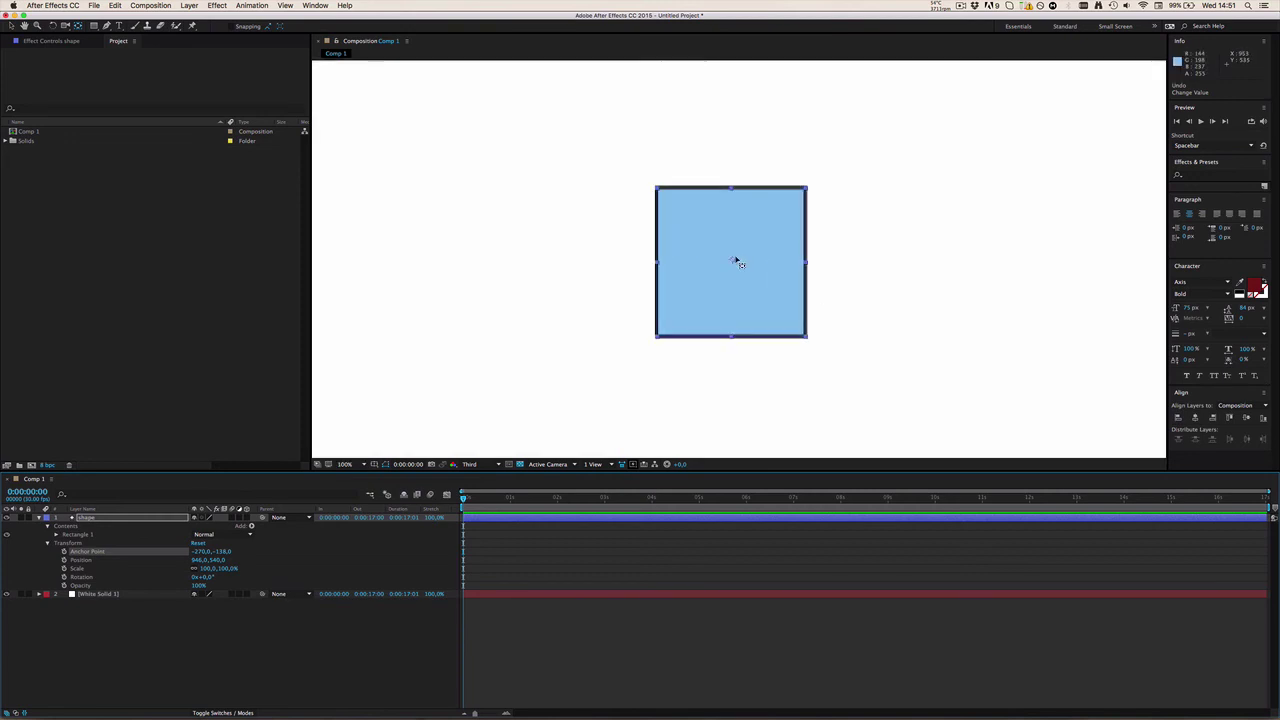
mouse_move(733, 262)
mouse_down()
mouse_move(697, 292)
mouse_move(565, 312)
mouse_move(563, 289)
mouse_move(629, 272)
mouse_move(605, 322)
mouse_move(648, 323)
mouse_move(692, 206)
mouse_move(657, 189)
mouse_move(663, 337)
mouse_move(810, 334)
mouse_move(760, 243)
mouse_move(728, 267)
mouse_move(445, 158)
mouse_move(674, 263)
mouse_move(730, 268)
mouse_up()
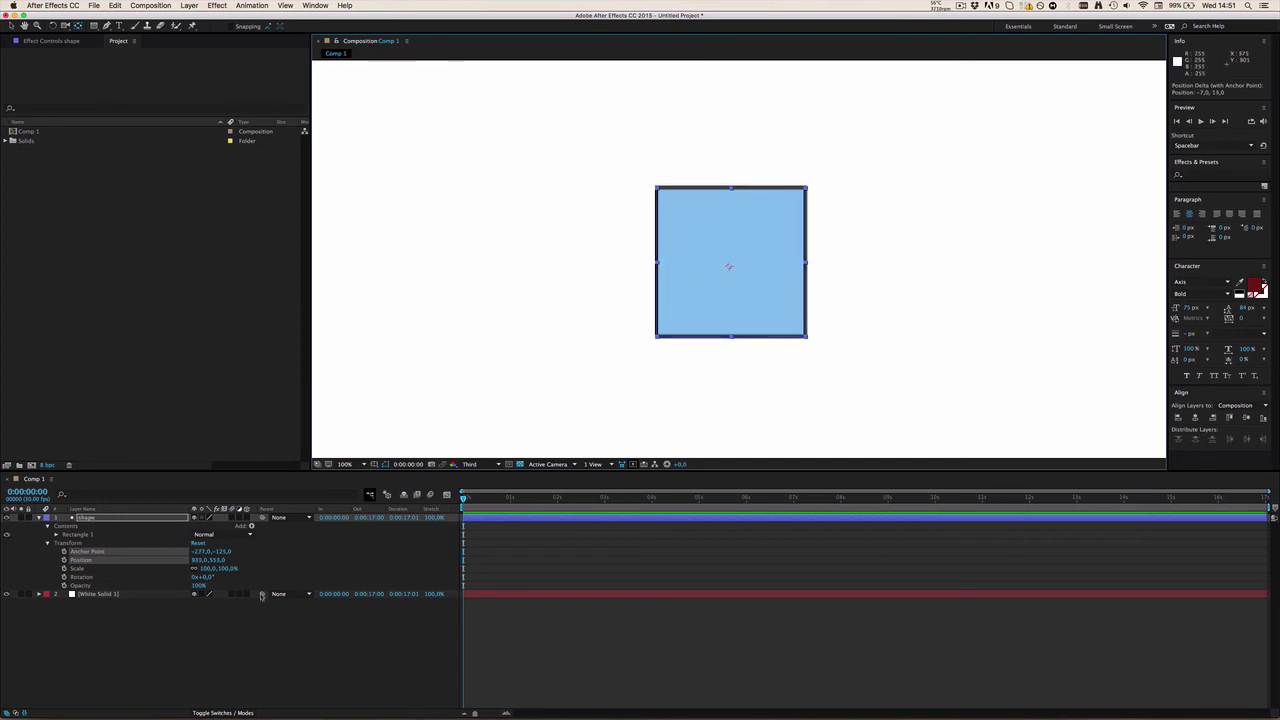
Try Anchor Point X values of -417 and -301 on the shape layer, and set X to -264.
click(301, 564)
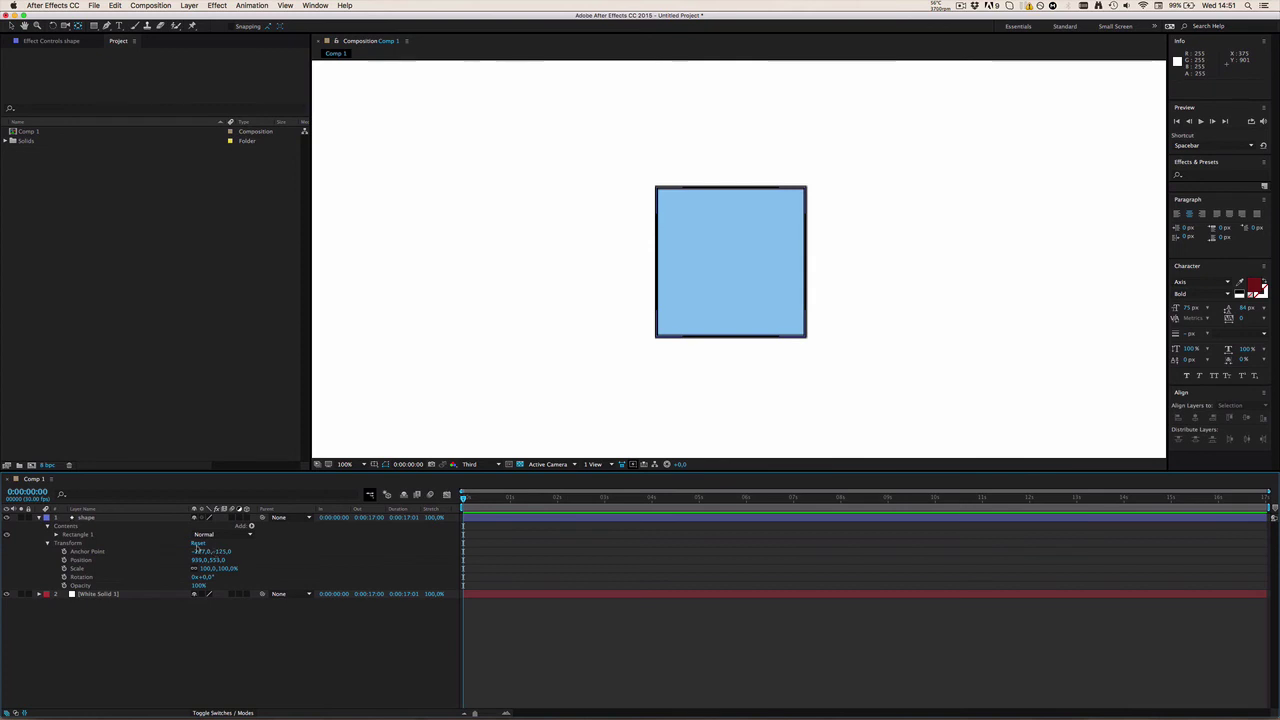
click(86, 520)
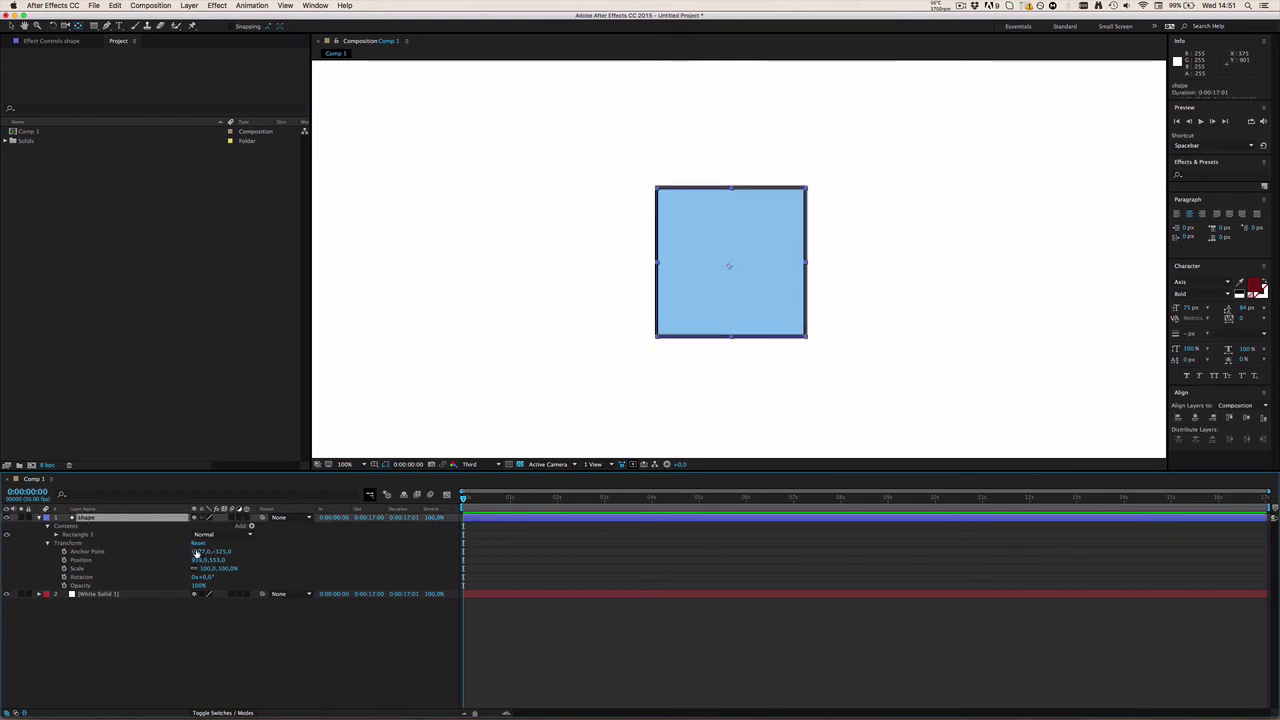
drag(203, 556, 152, 562)
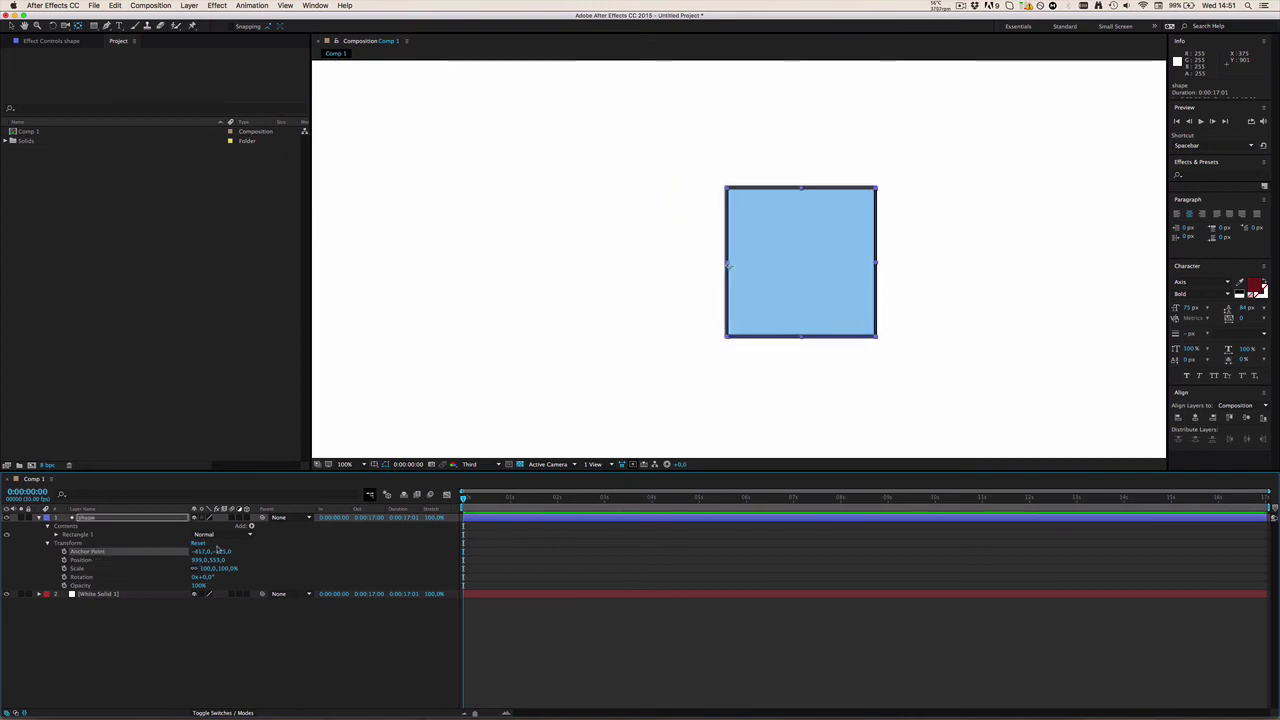
drag(201, 556, 257, 553)
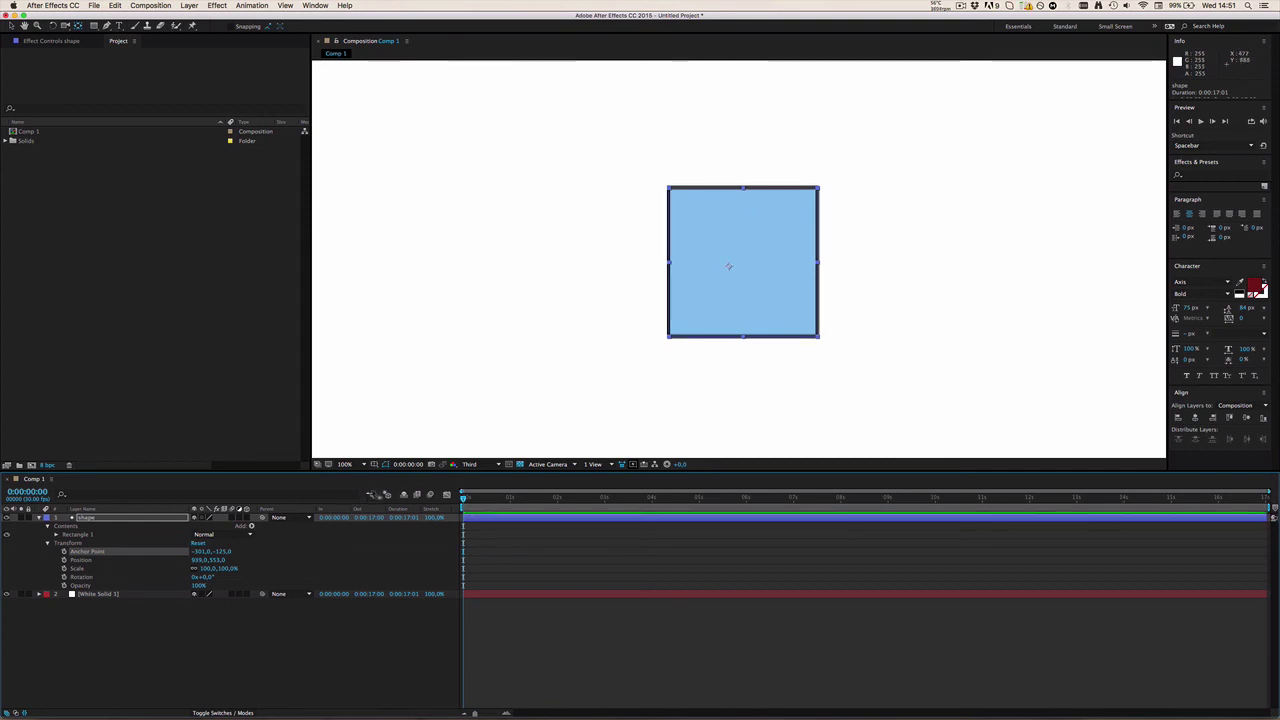
mouse_move(201, 551)
mouse_down()
mouse_move(185, 551)
mouse_move(210, 551)
mouse_up()
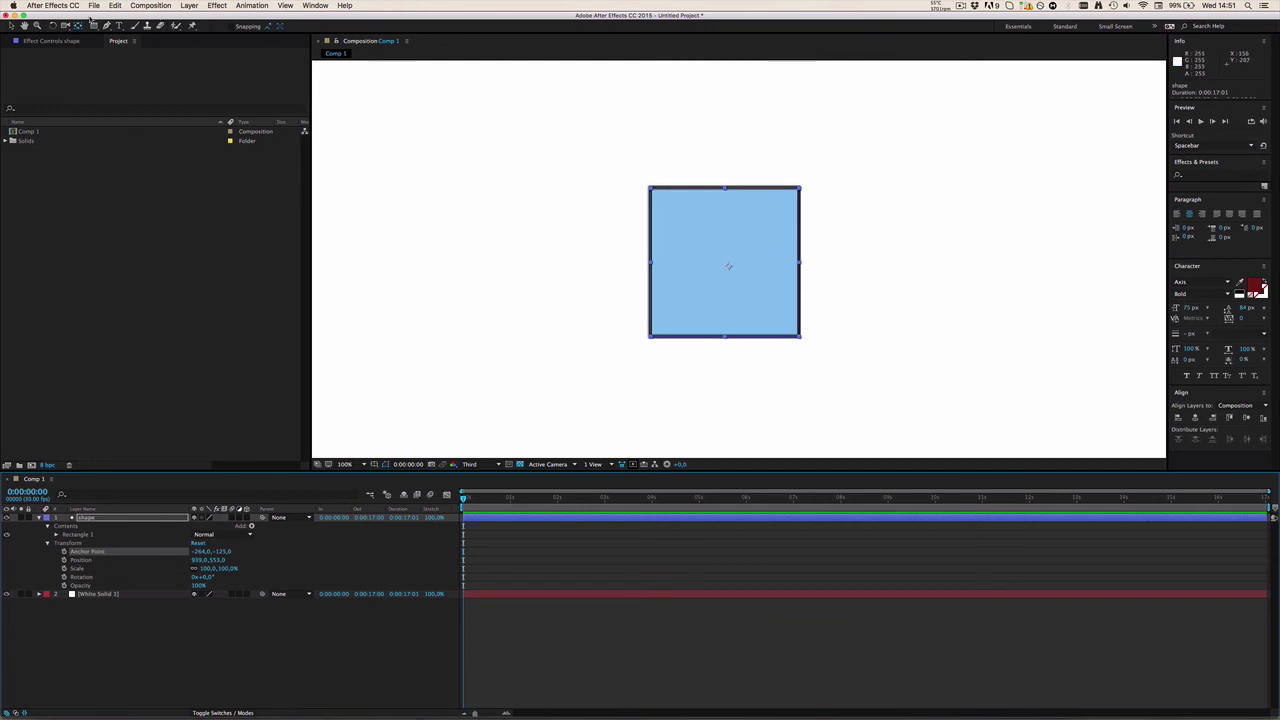
Snap the anchor point to the rectangle's centre with the Pan Behind tool, at about -272, -132.
mouse_move(729, 268)
mouse_down()
mouse_move(703, 300)
mouse_move(694, 280)
mouse_move(731, 264)
mouse_up()
drag(727, 262, 723, 263)
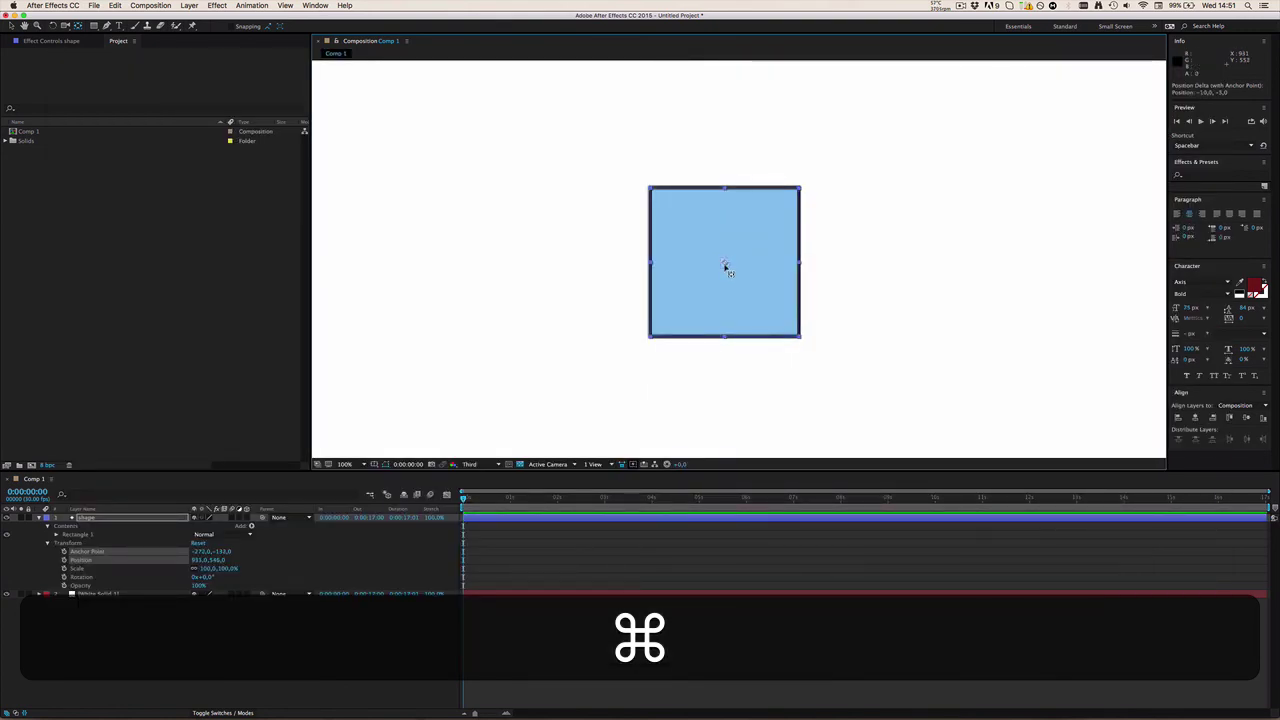
mouse_move(726, 266)
mouse_down()
mouse_move(728, 338)
mouse_move(724, 263)
mouse_up()
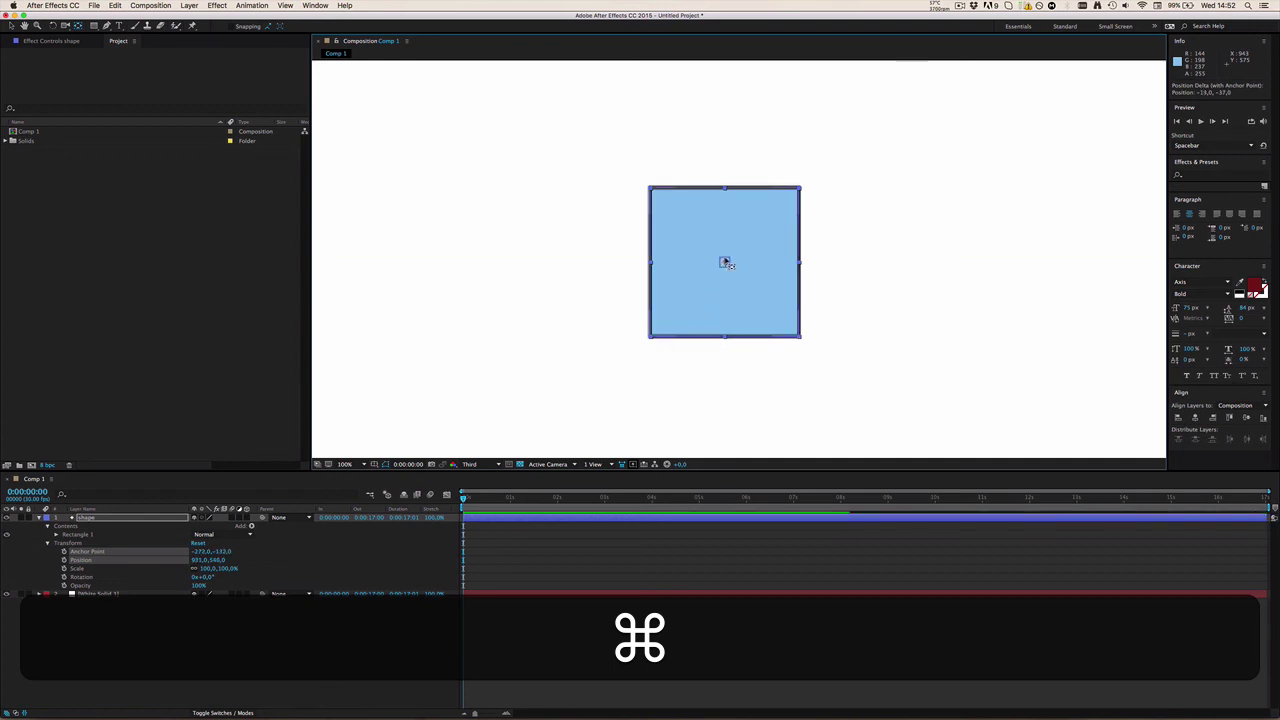
key(comma)
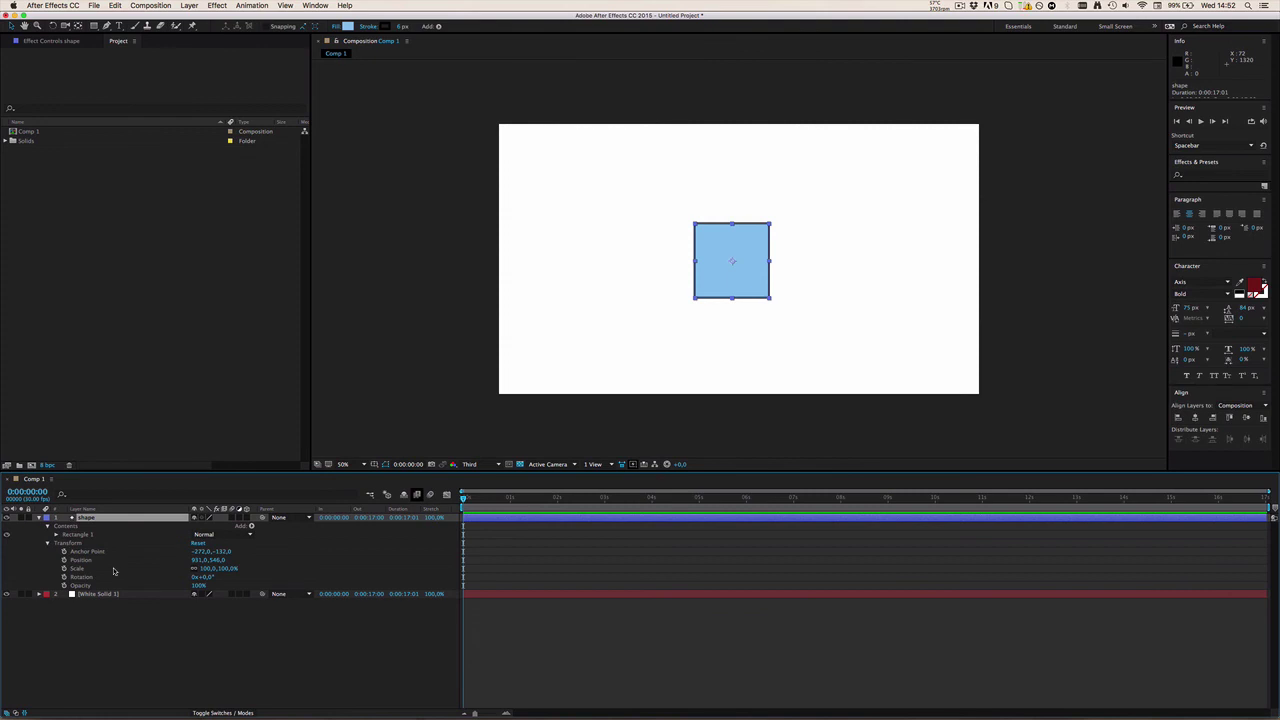
Collapse and expand the shape layer to examine its contents and transform properties, and reselect the layer.
click(39, 518)
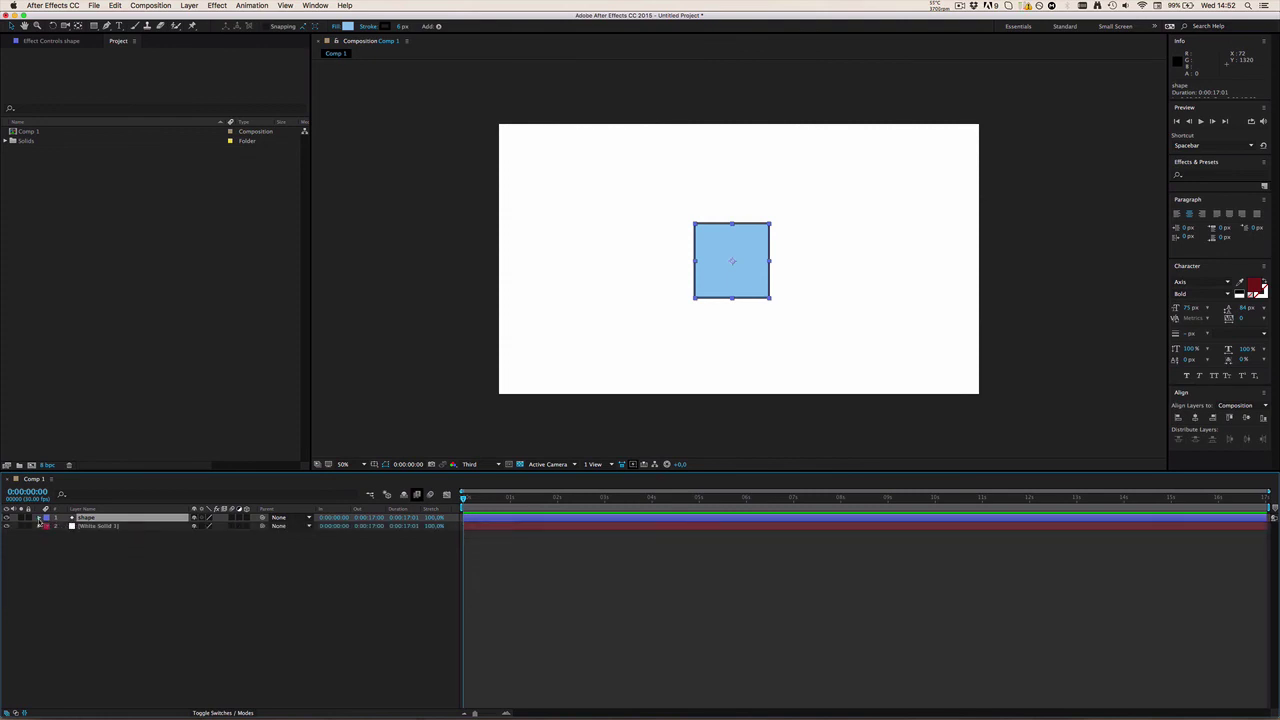
click(39, 518)
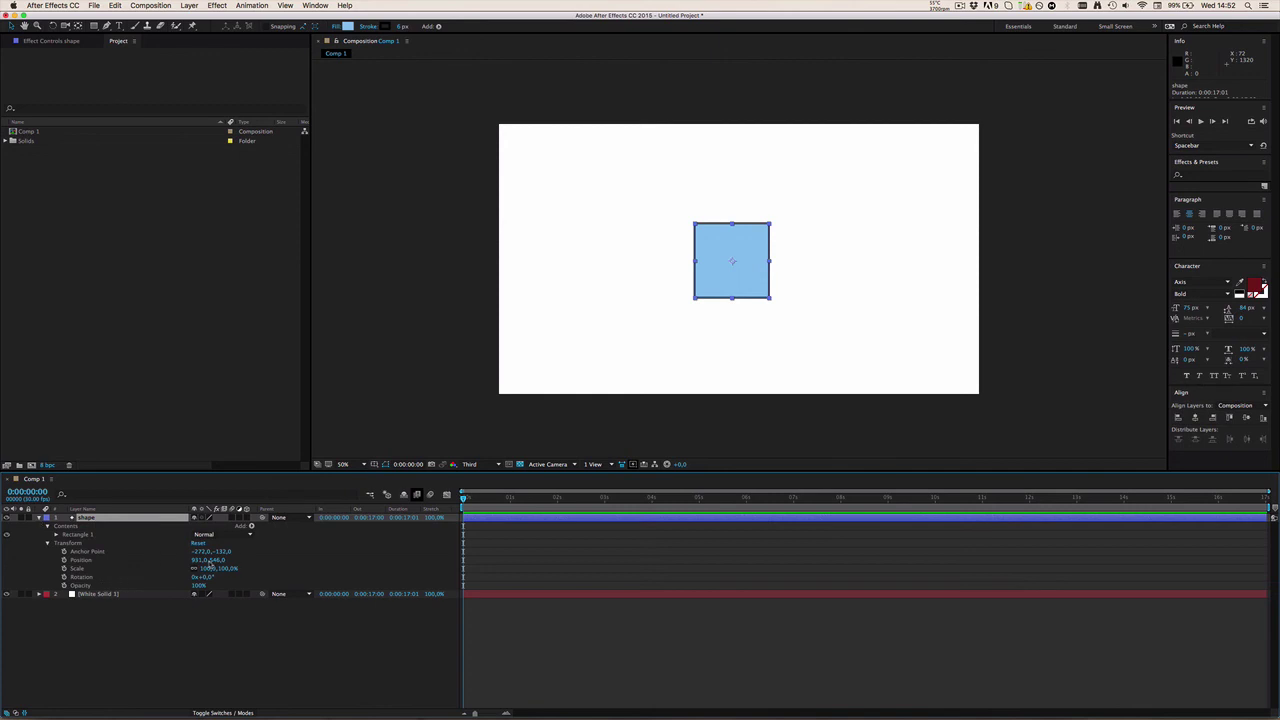
click(39, 518)
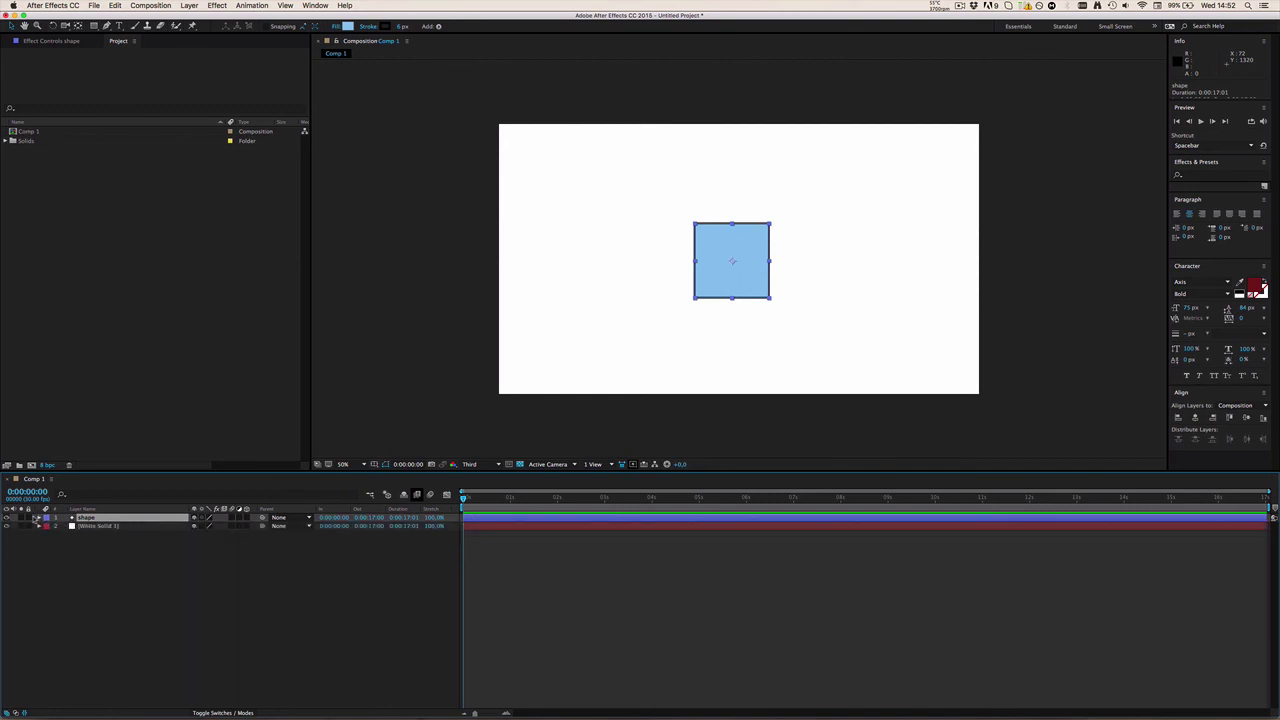
click(57, 537)
click(39, 518)
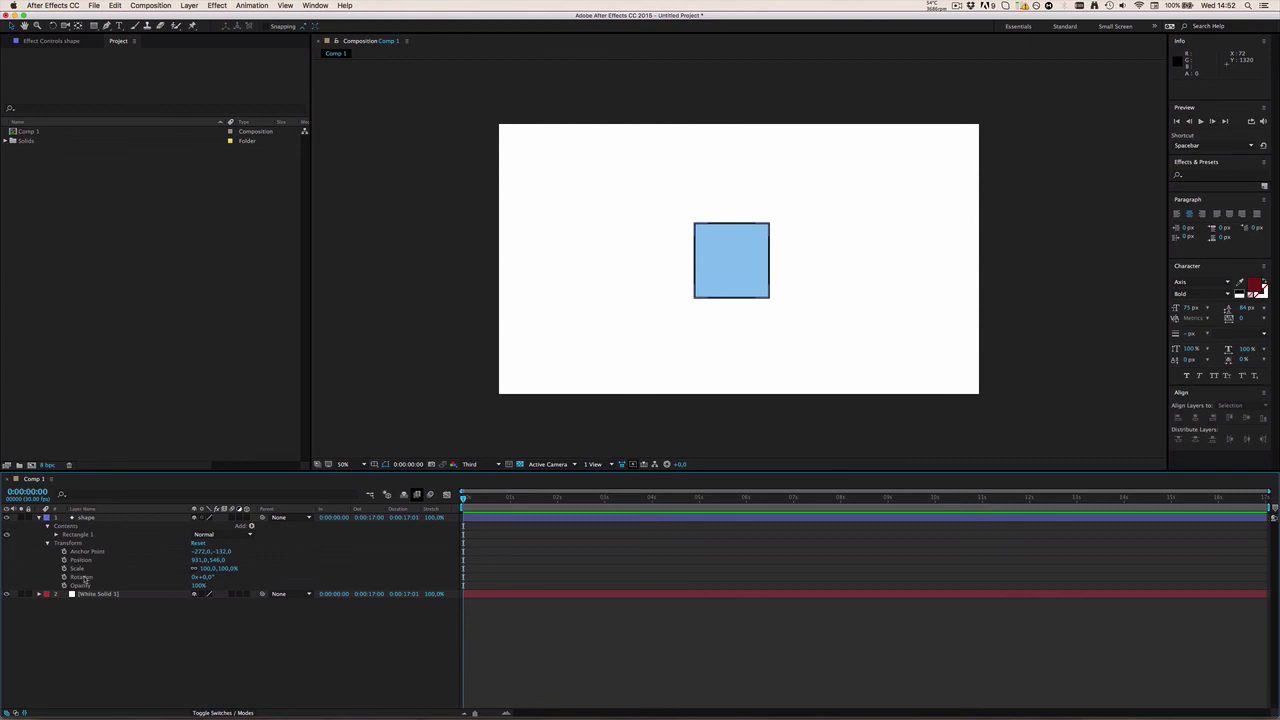
click(90, 518)
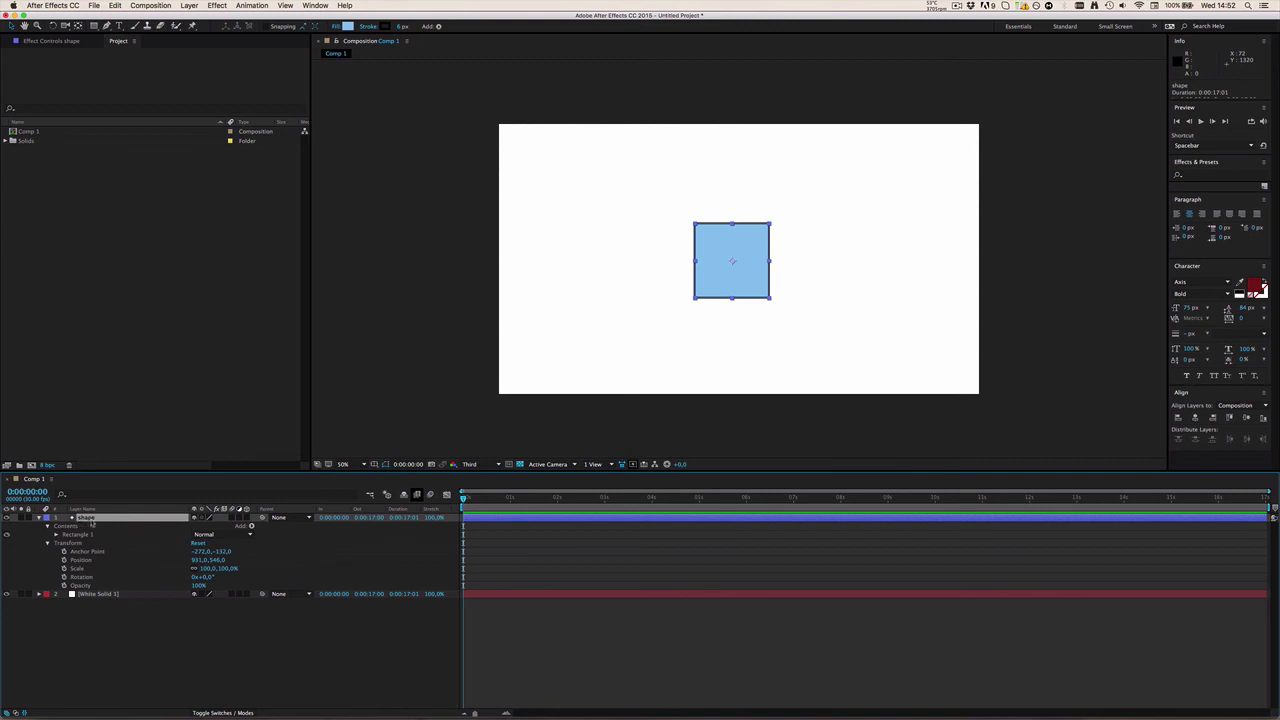
Collapse the shape layer's properties and view its Anchor Point, Position, Scale and Opacity individually, one after another.
key(u)
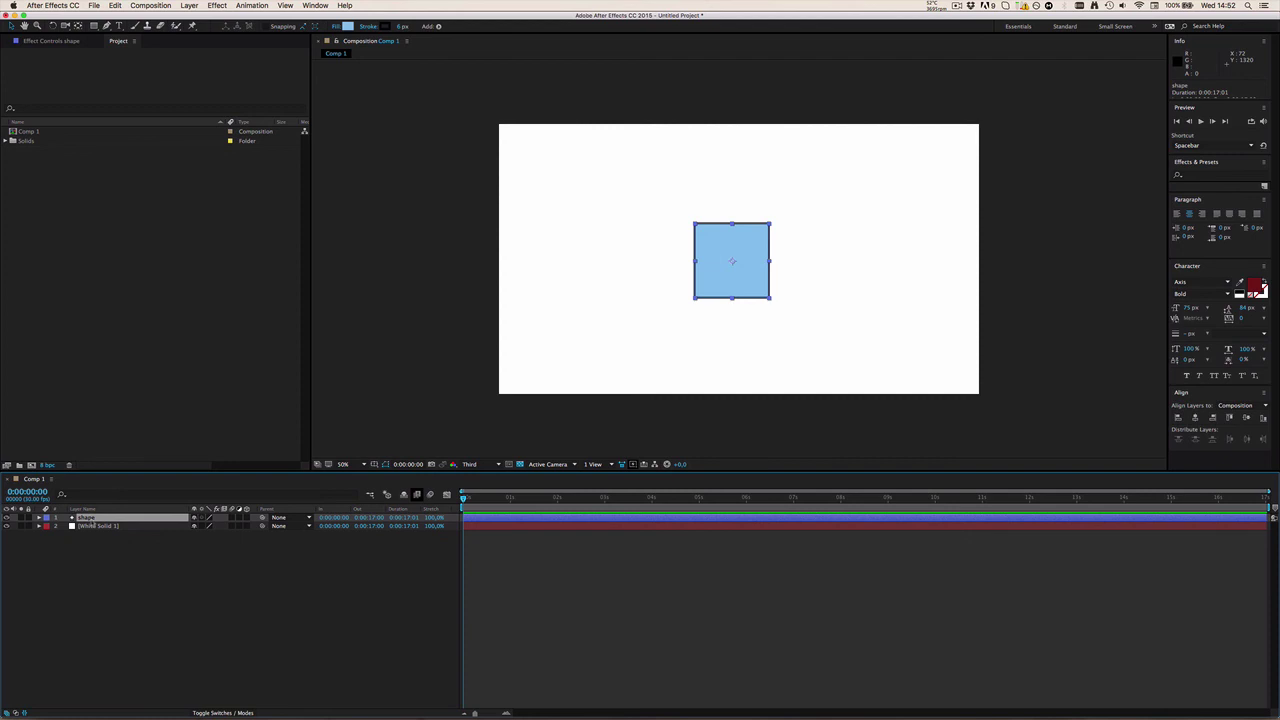
key(a)
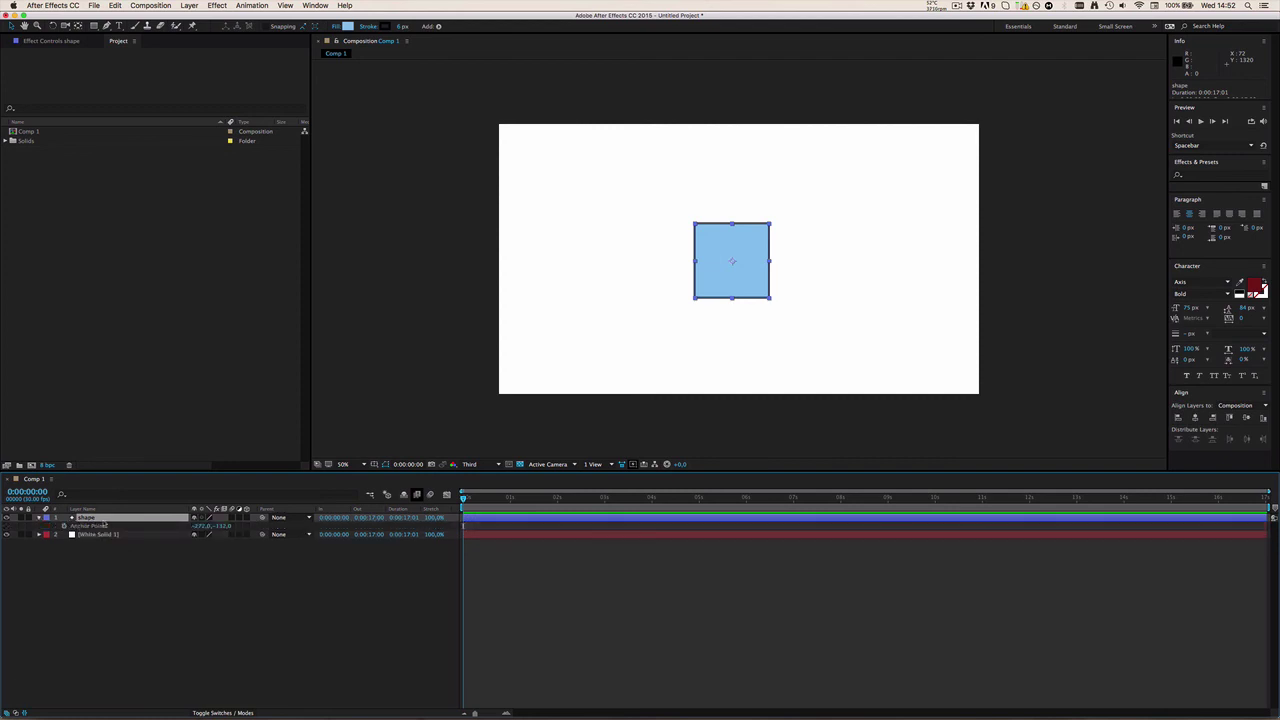
key(p)
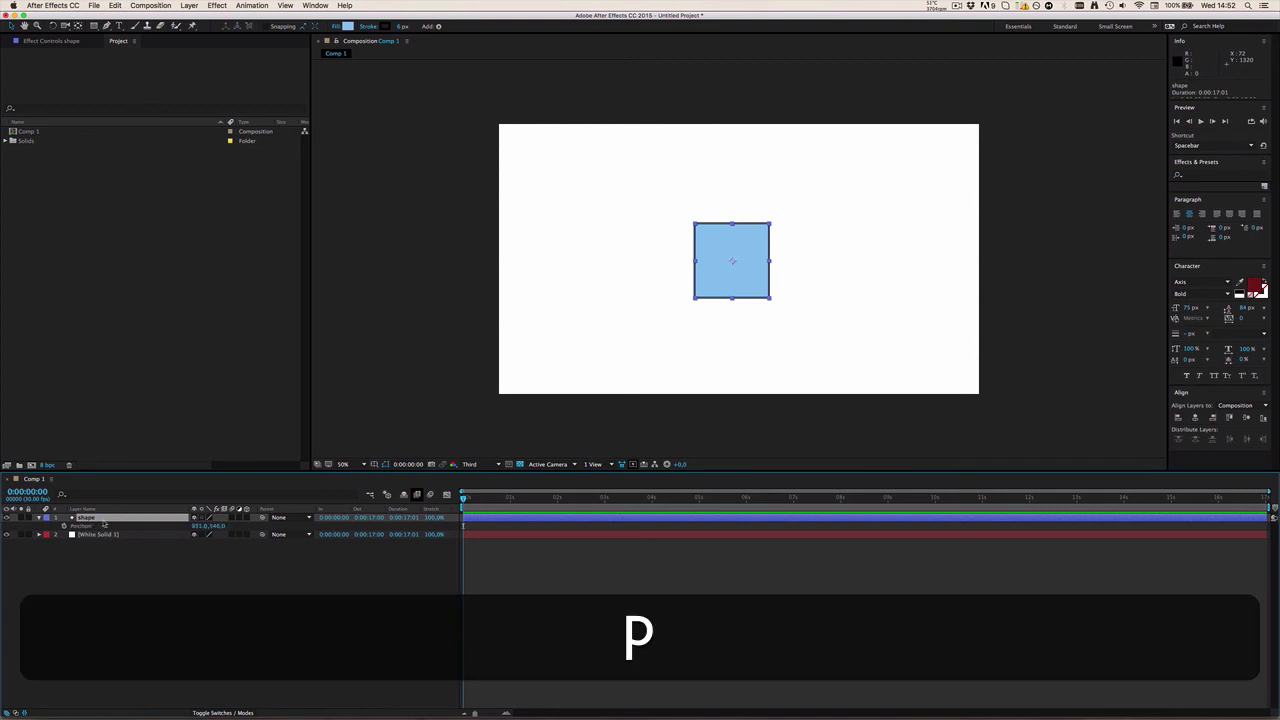
key(s)
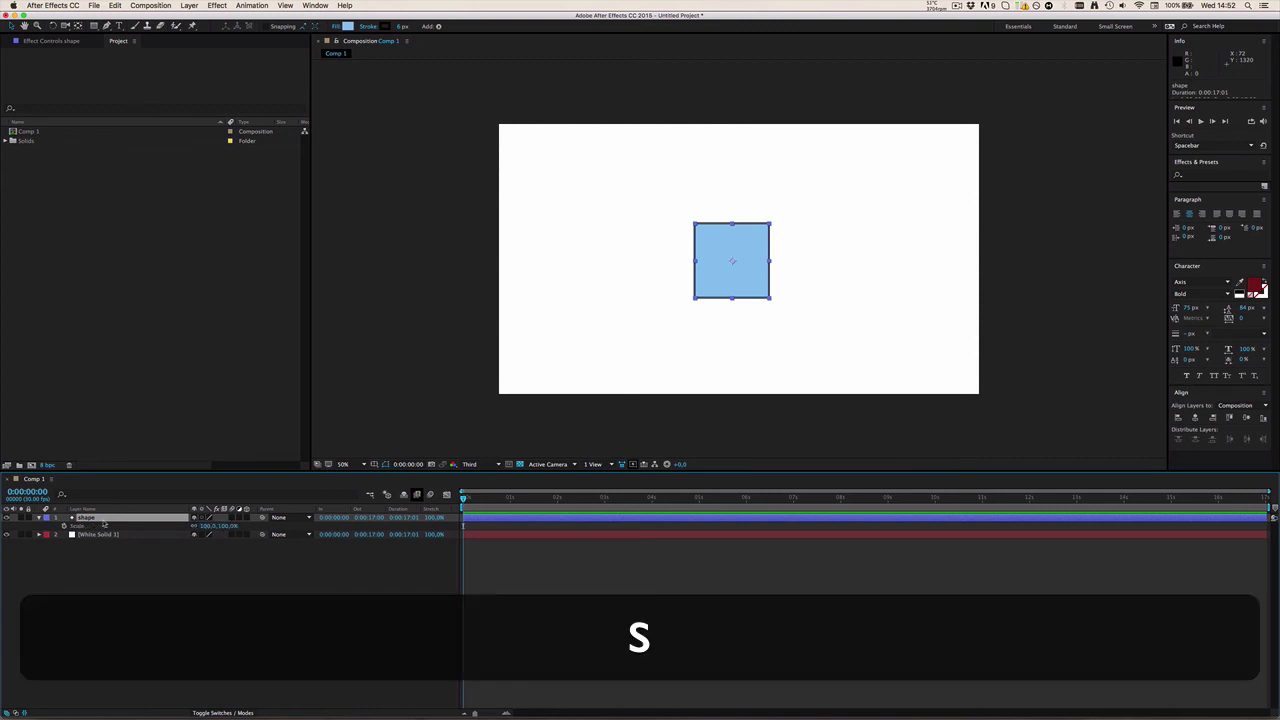
key(t)
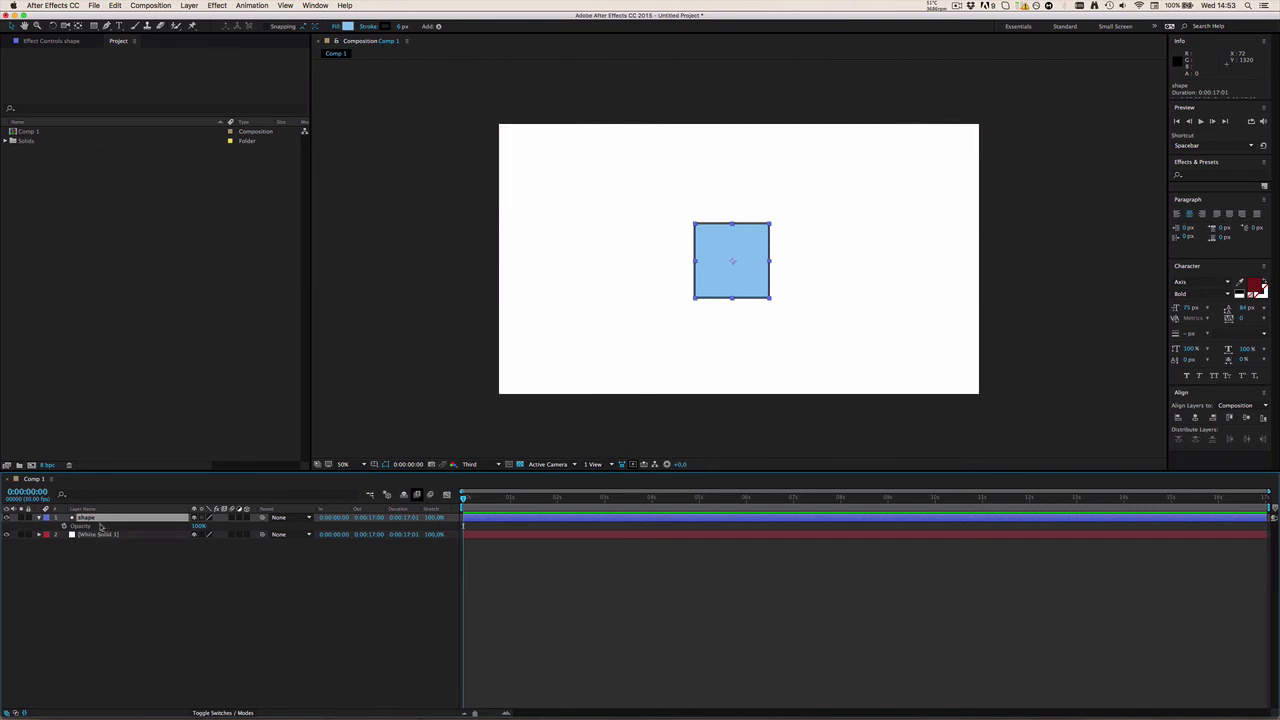
Show only the shape layer's Rotation, add Scale and Opacity to the displayed properties, and deselect the layer.
key(r)
key(shift)
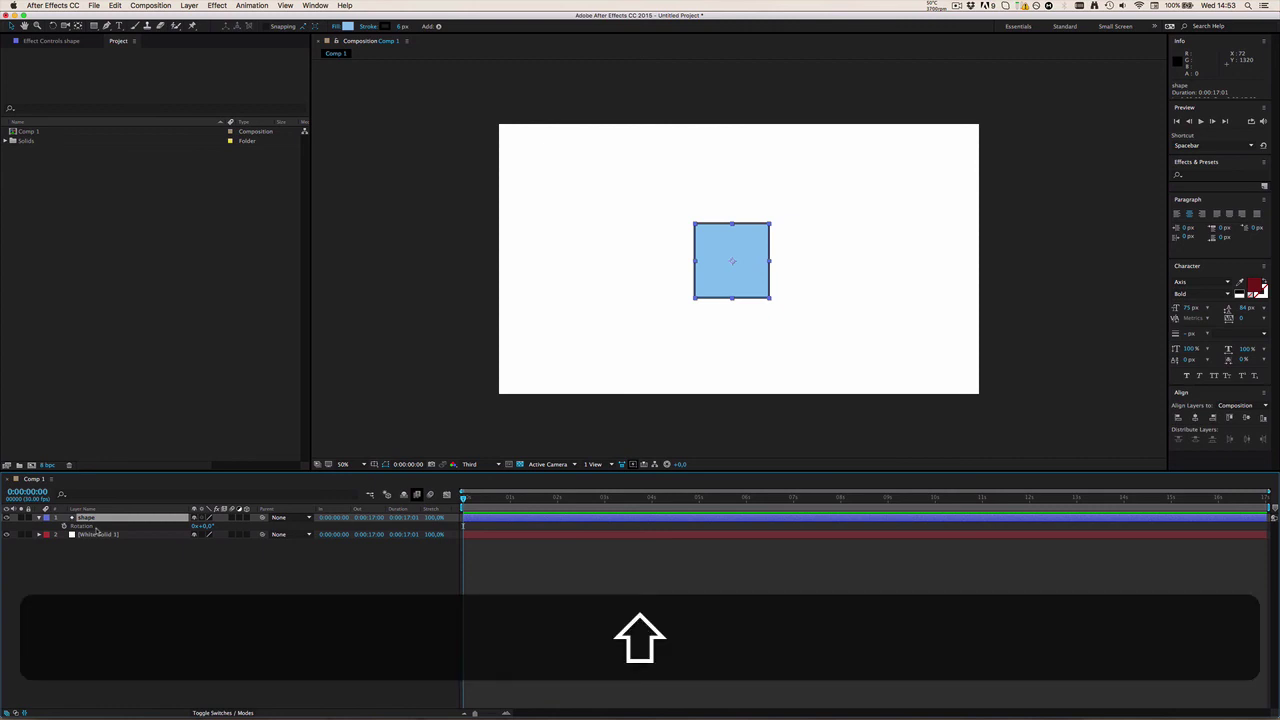
key(shift+s)
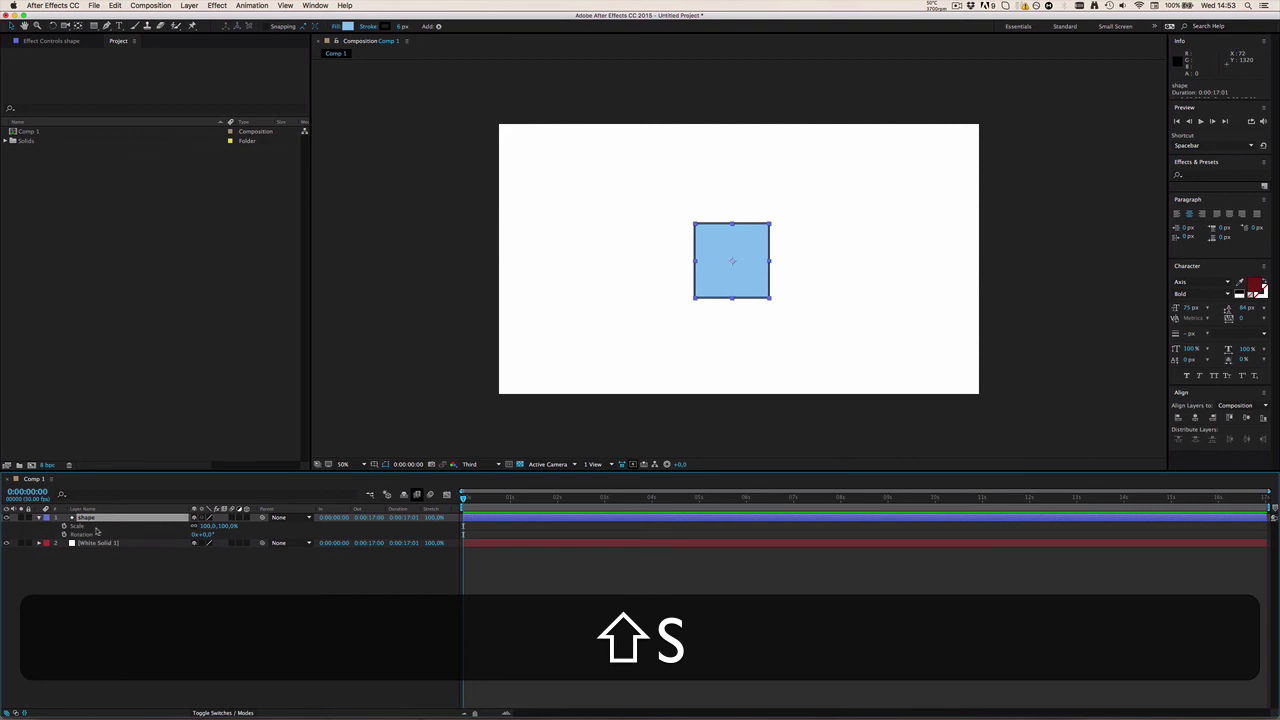
key(shift+t)
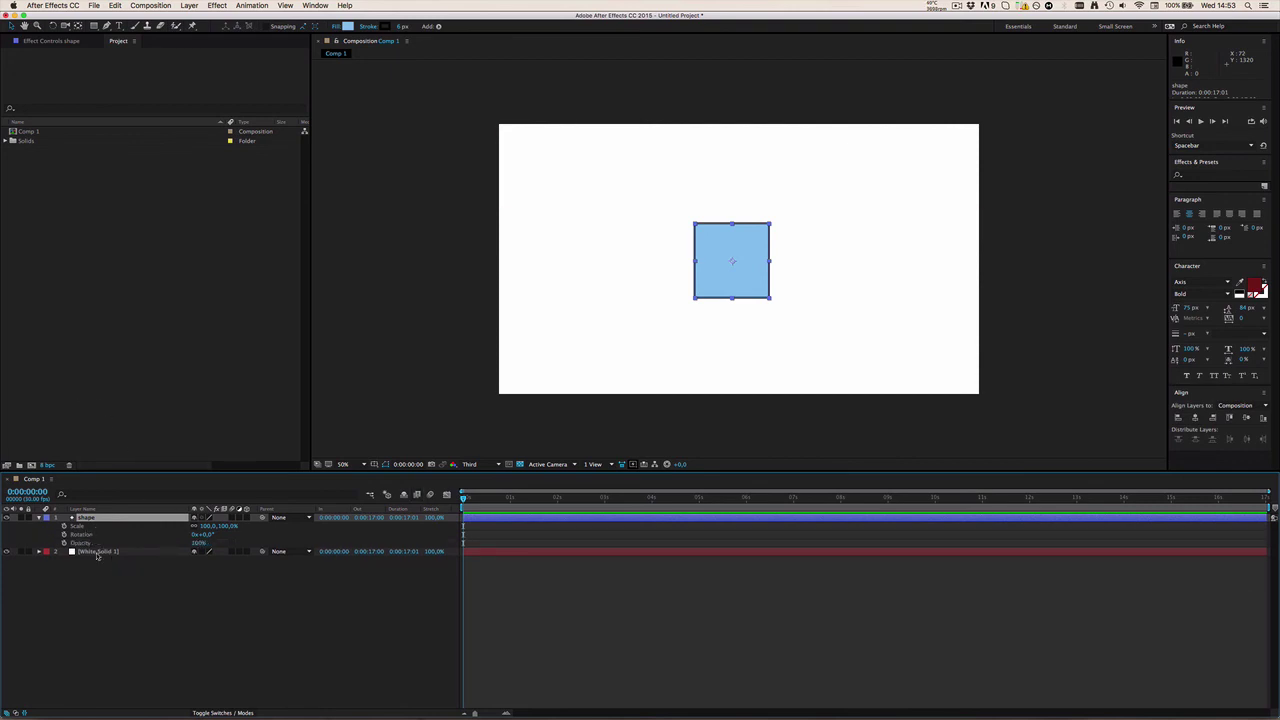
click(136, 633)
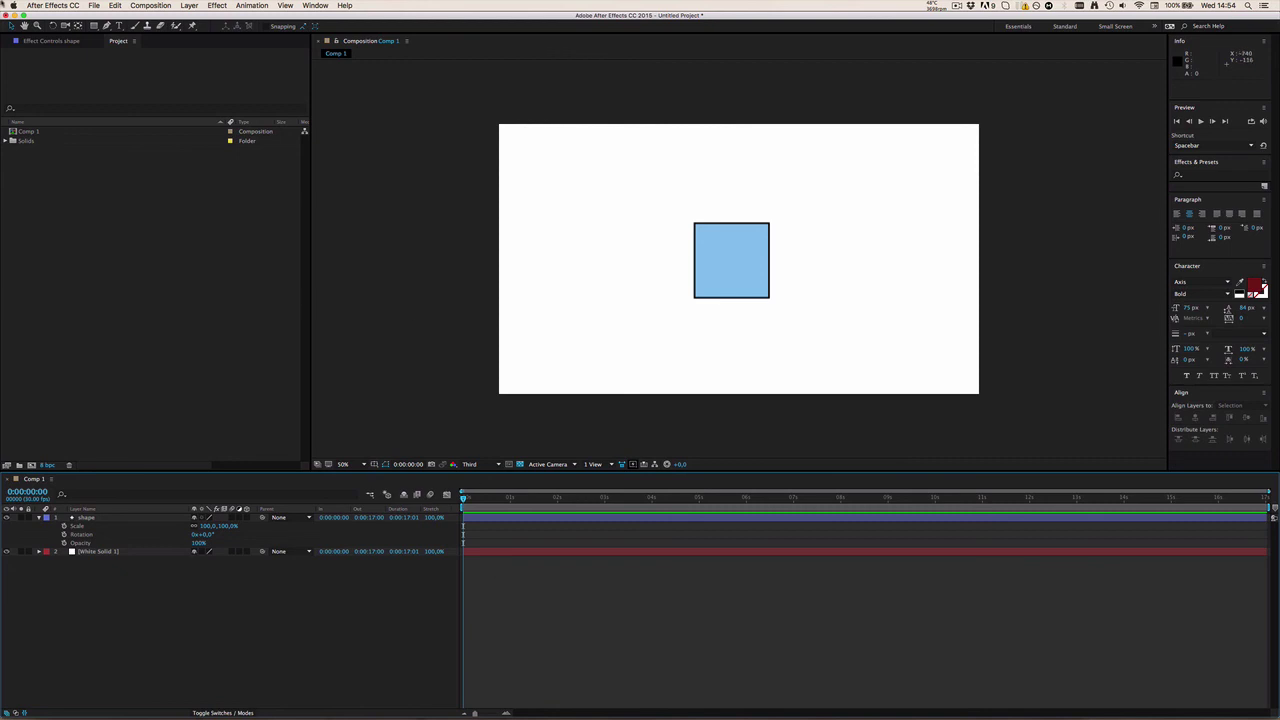
click(120, 28)
click(702, 237)
click(592, 564)
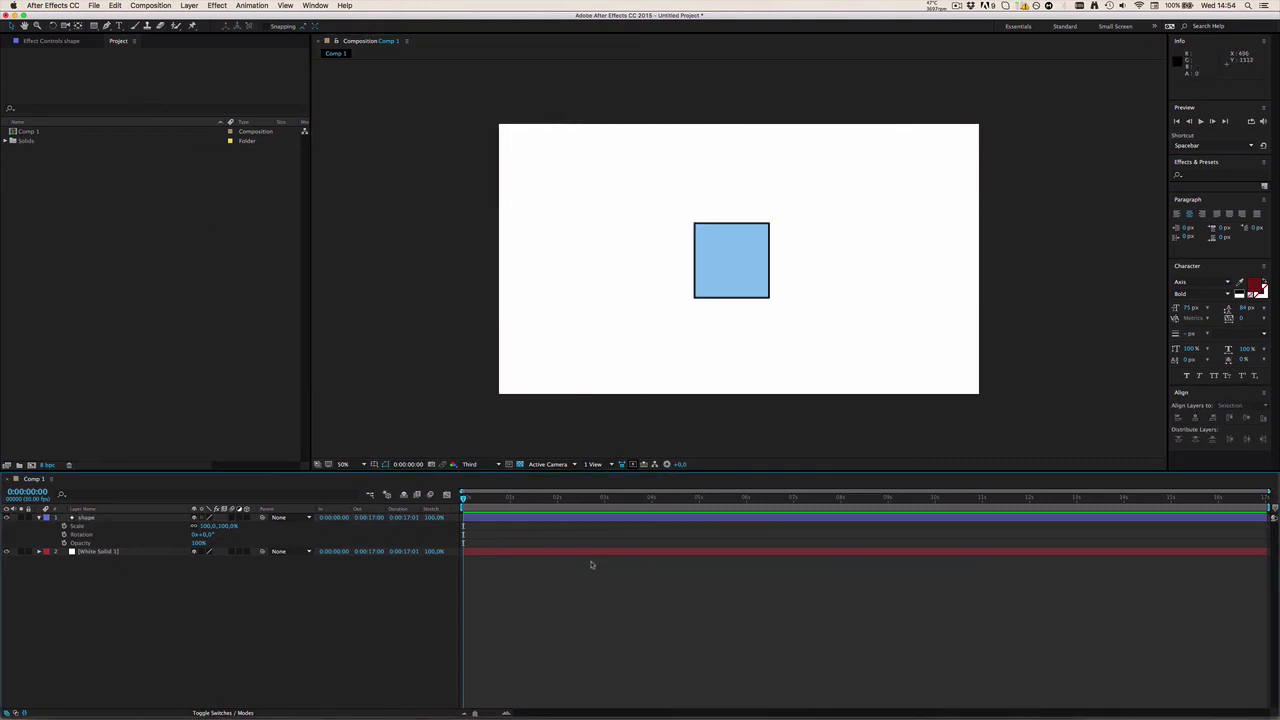